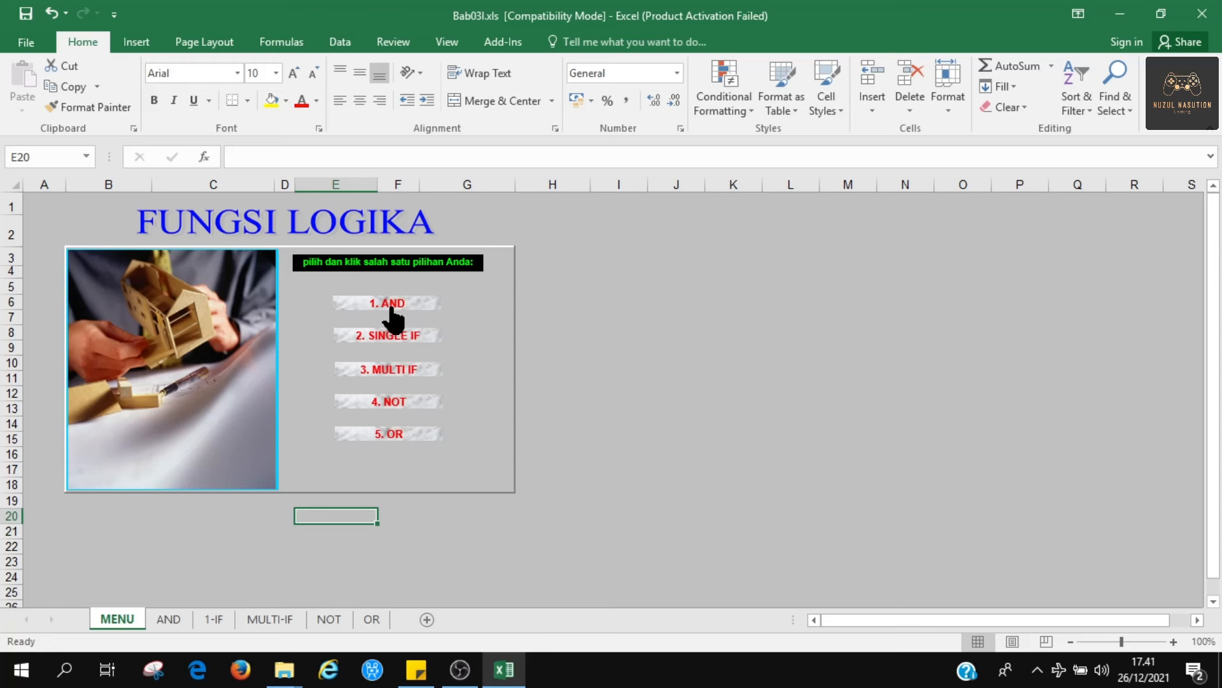
Step: Open the AND function worksheet from the menu sheet and show the full exam results table
click(400, 302)
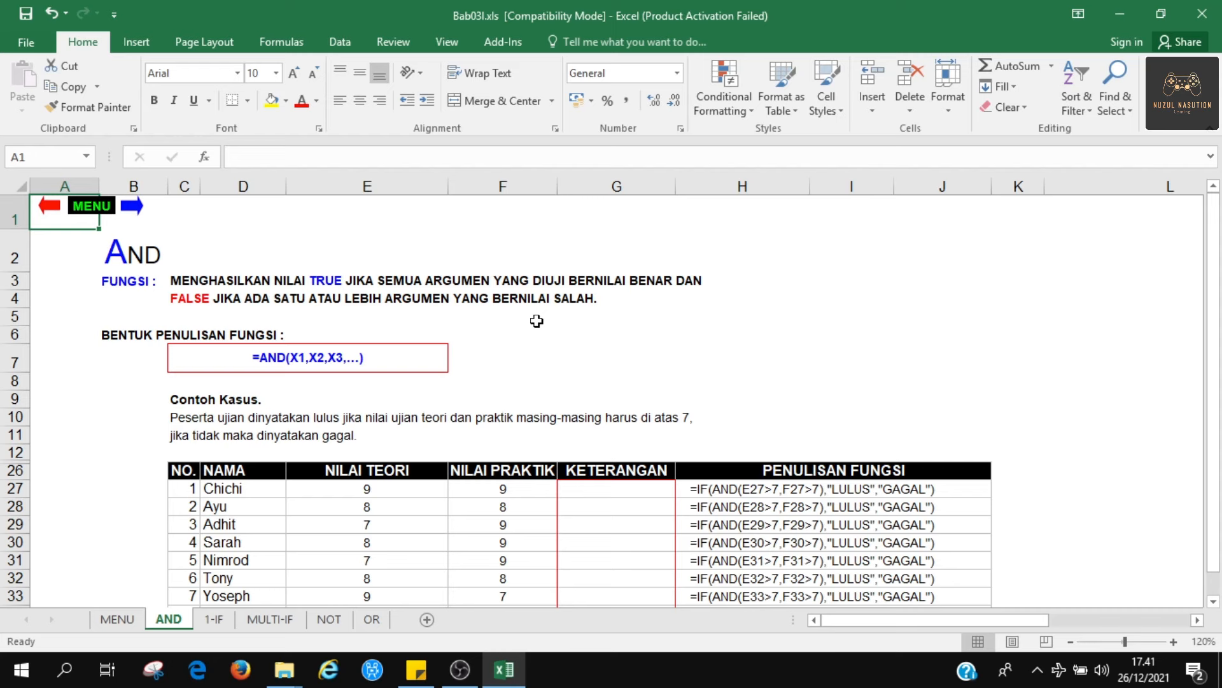
drag(1218, 376, 1218, 383)
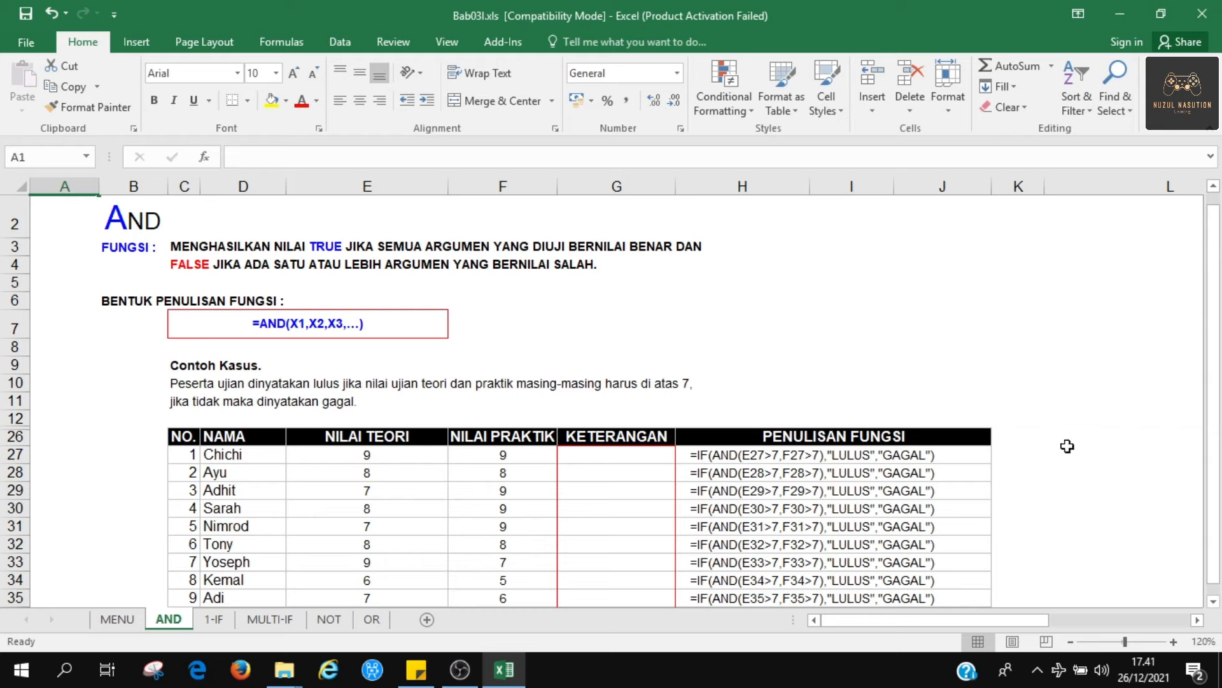
scroll(1213, 408, down, 1)
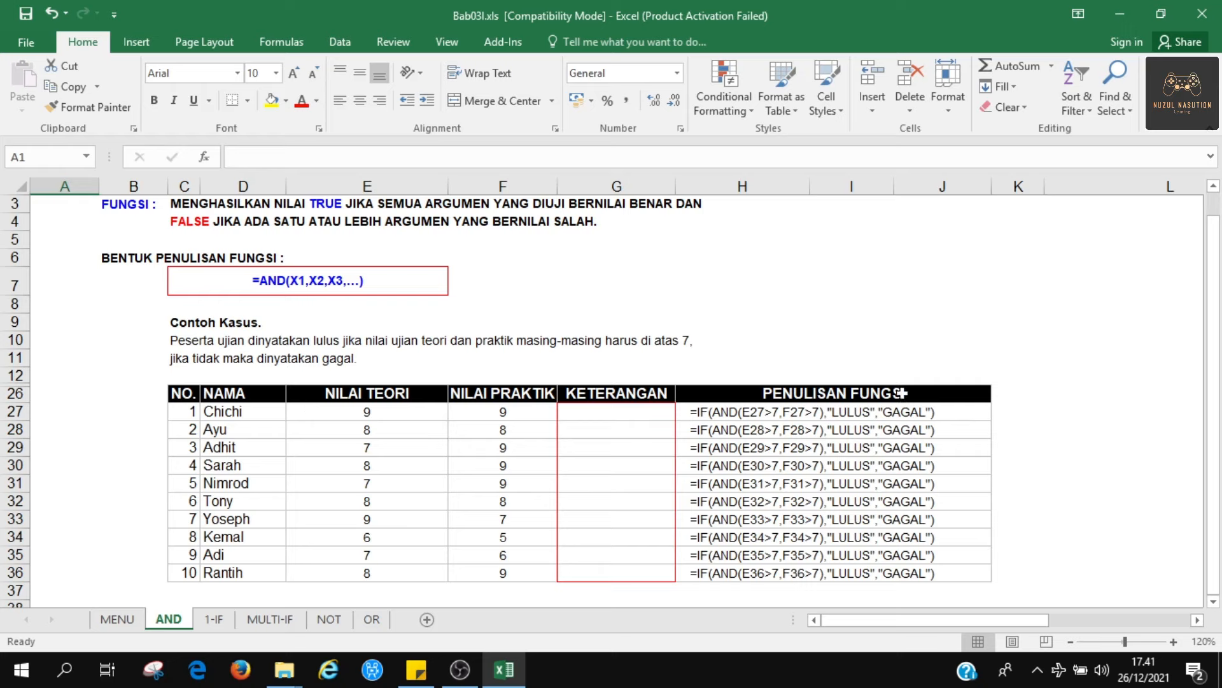
drag(1212, 400, 1212, 402)
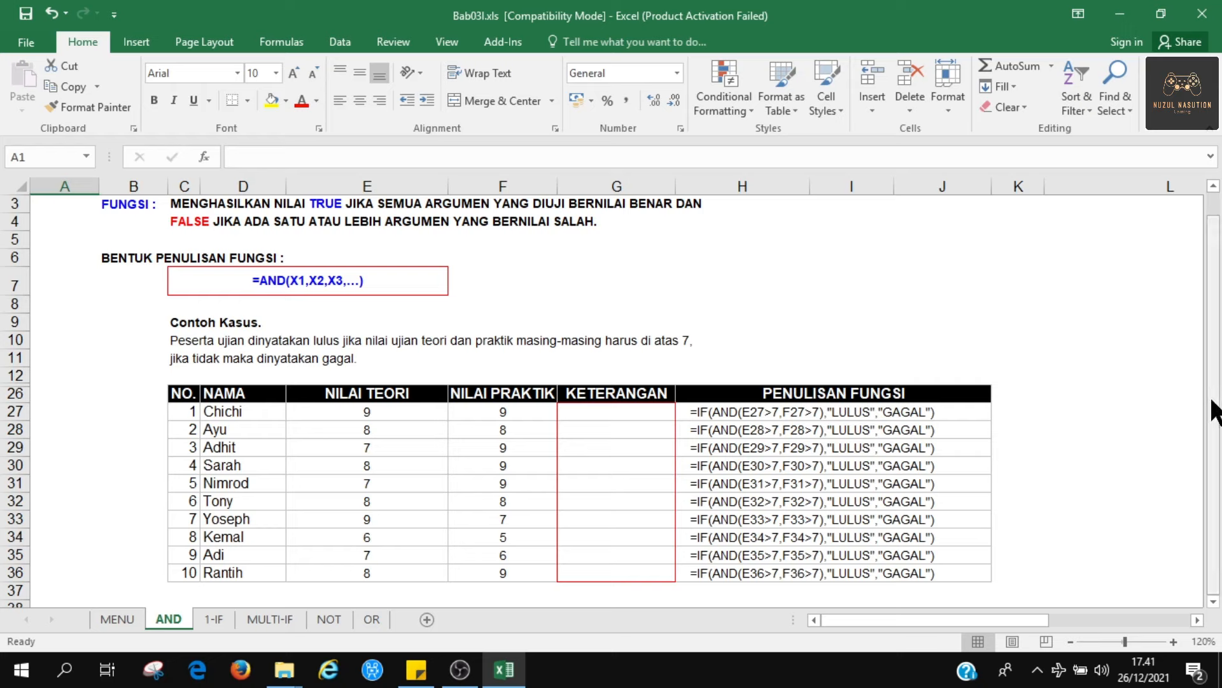
Step: In G27, start an IF formula with the logical test AND(E27>7;F27>7)
click(634, 414)
text(=)
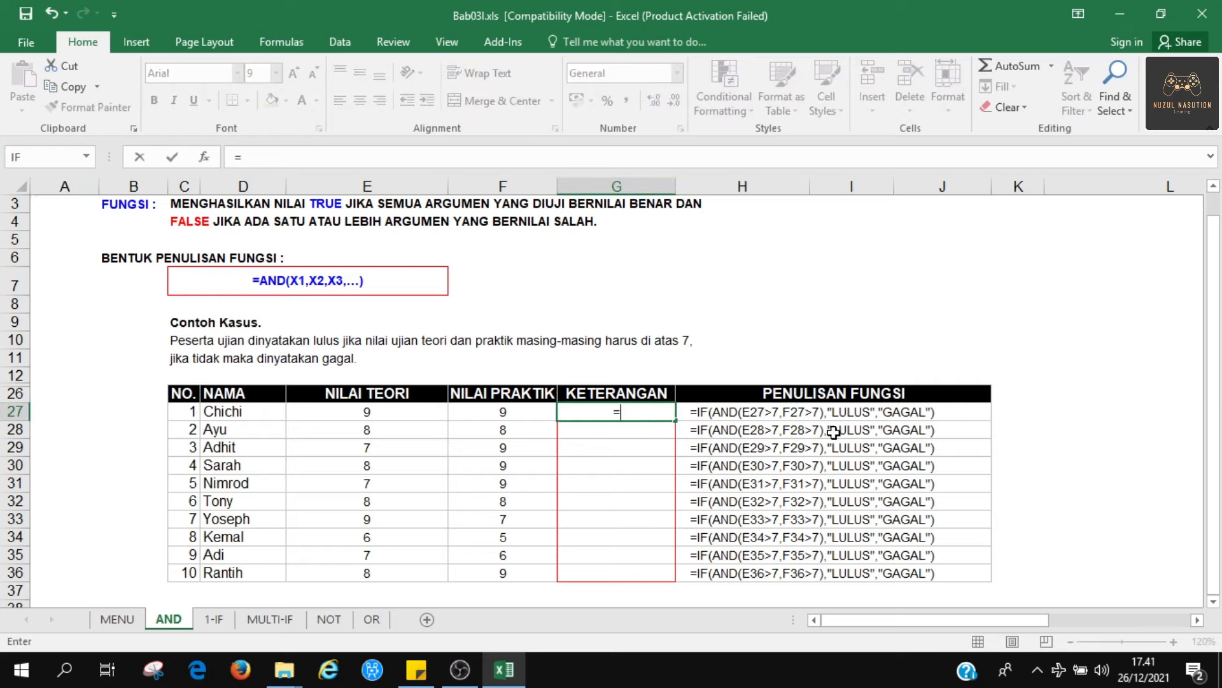
text(IF()
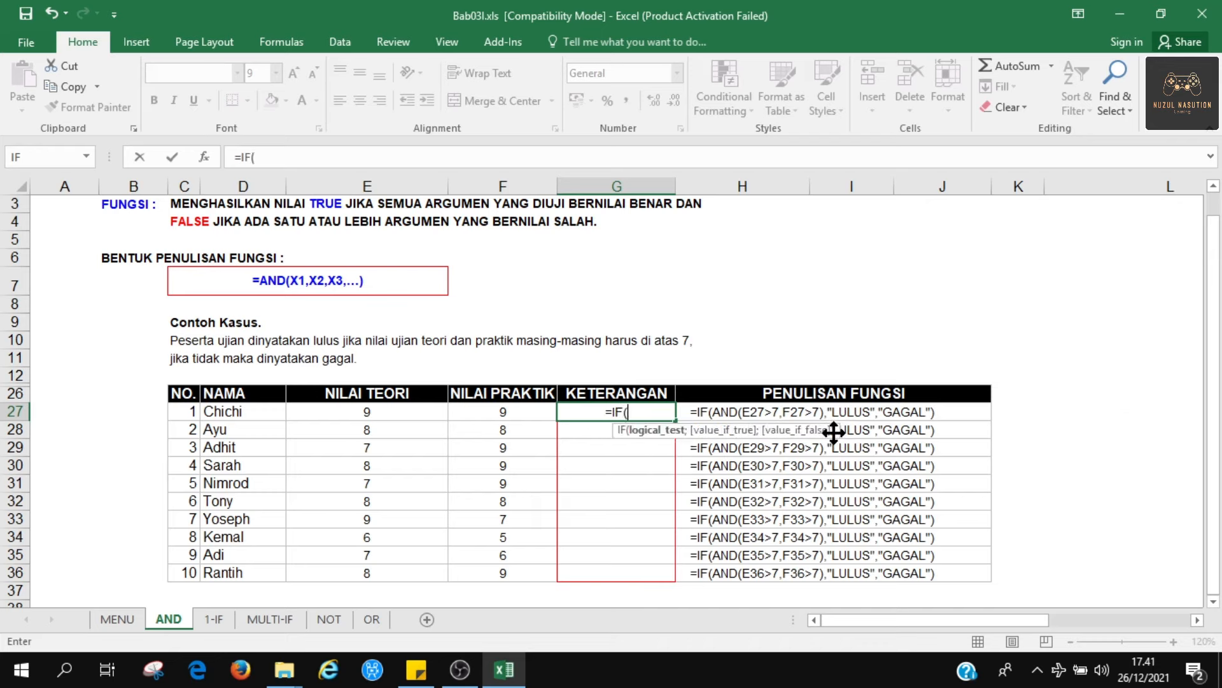
text(AND()
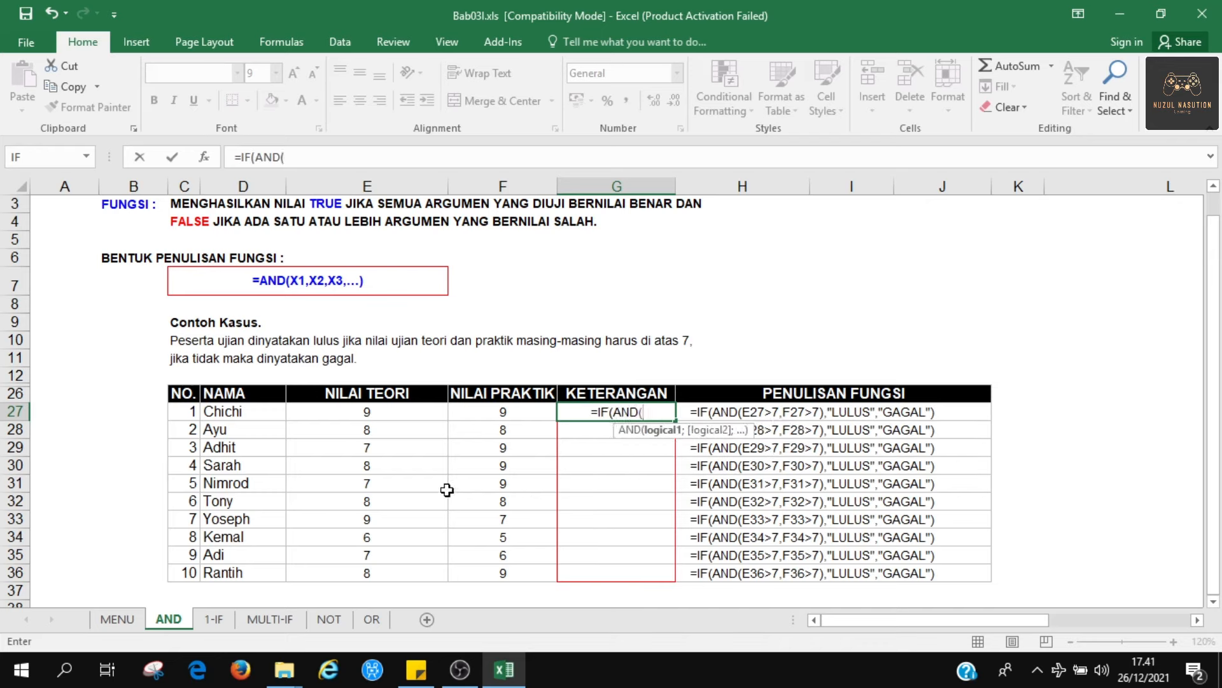
click(400, 408)
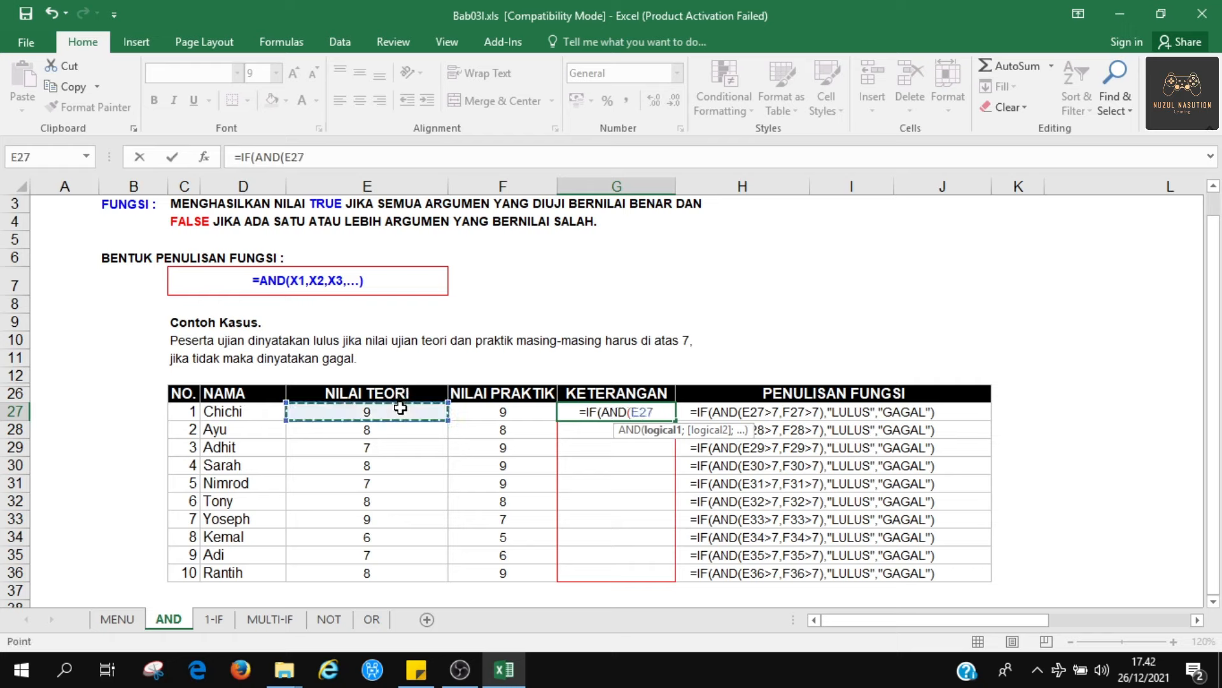
text(>7;)
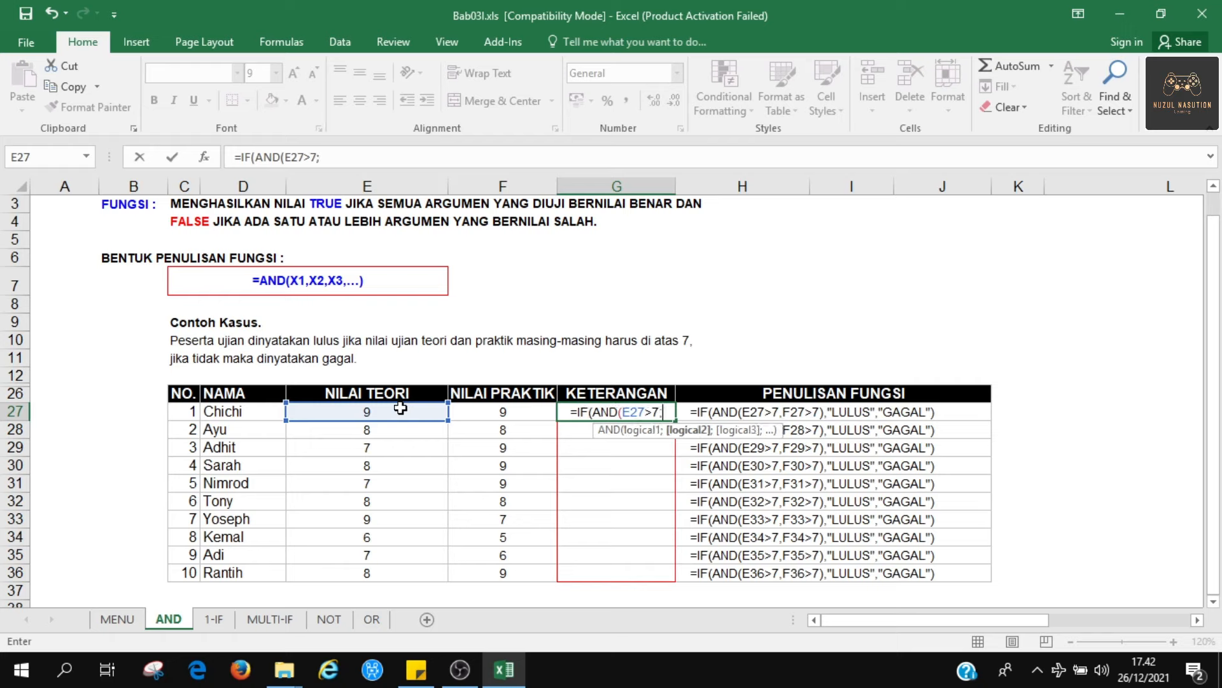
click(486, 419)
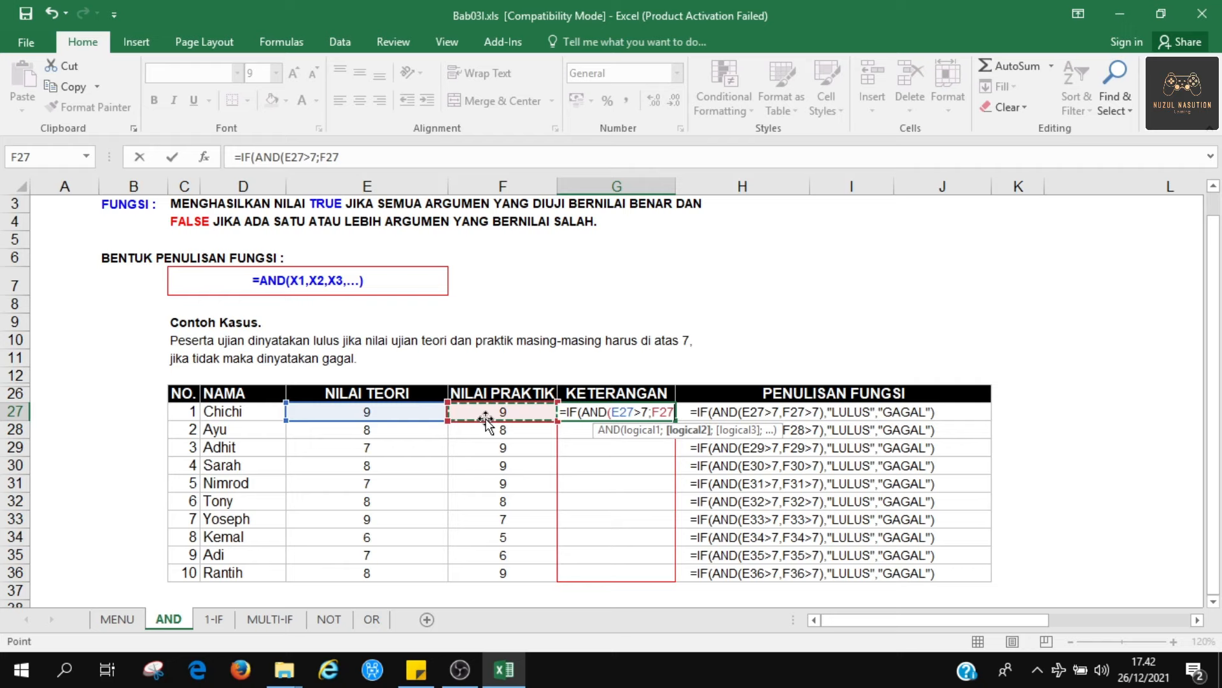
text(>7)
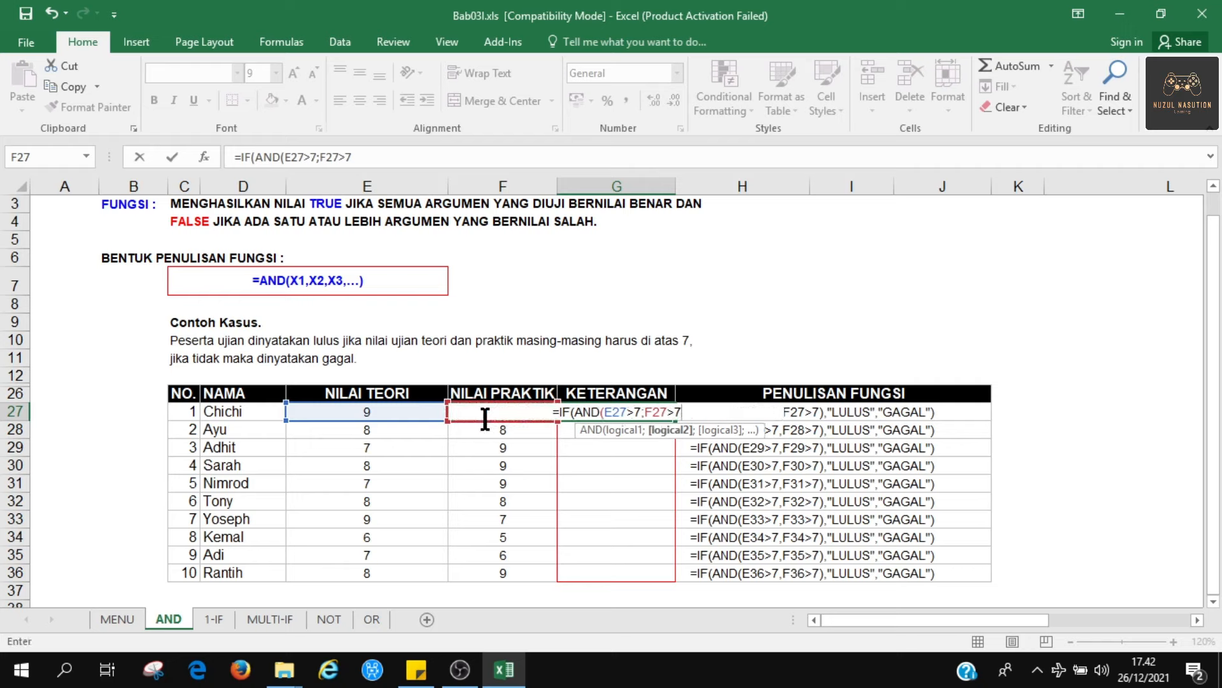
text();)
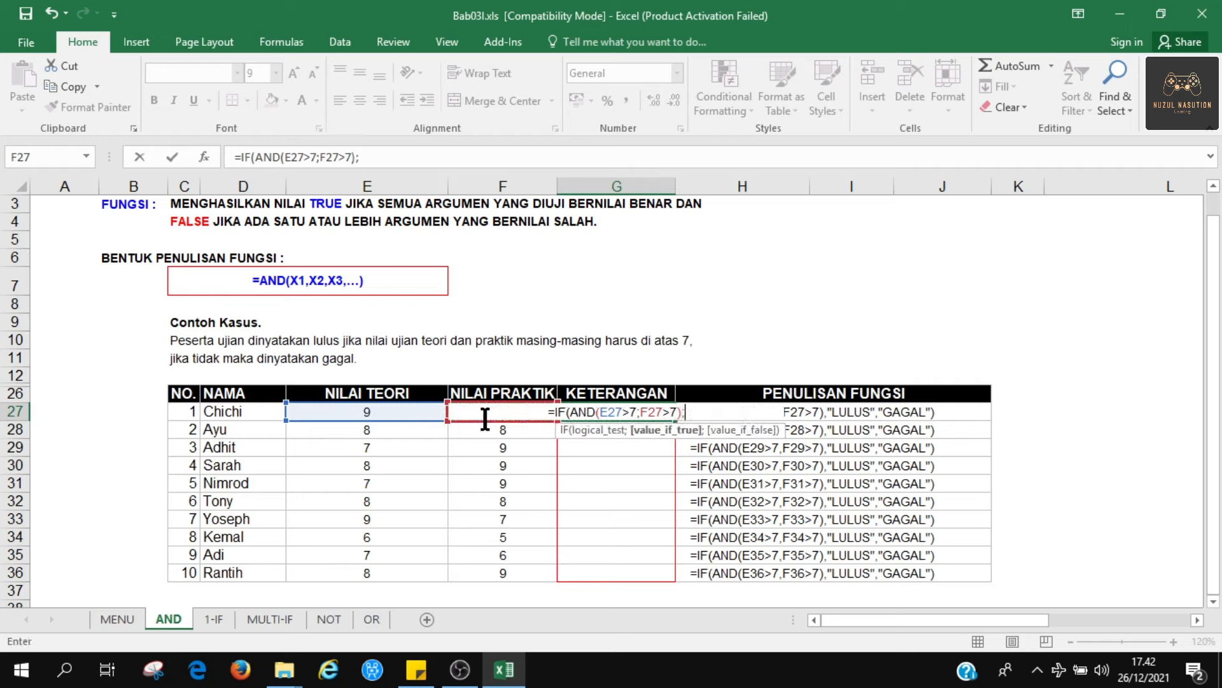
Step: Complete the G27 formula with "LULUS" as the true value and "GAGAL" as the false value, accepting the proposed closing-parenthesis correction
text(")
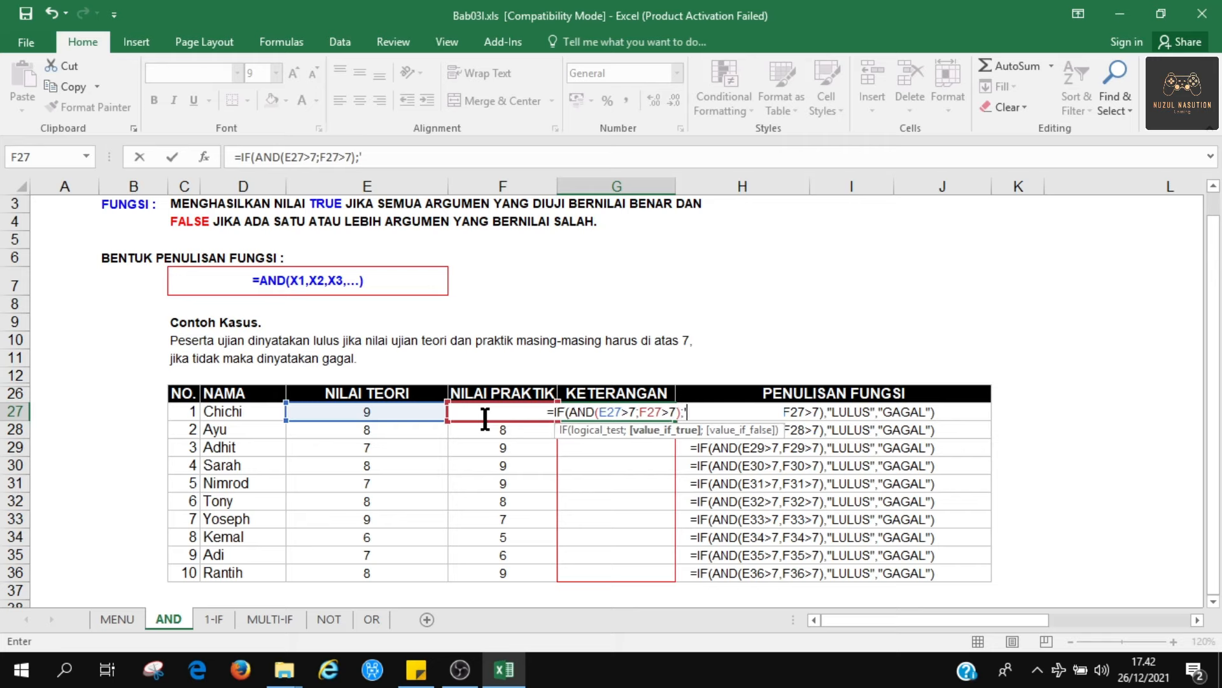
key(Return)
key(Return)
key(BackSpace)
text(")
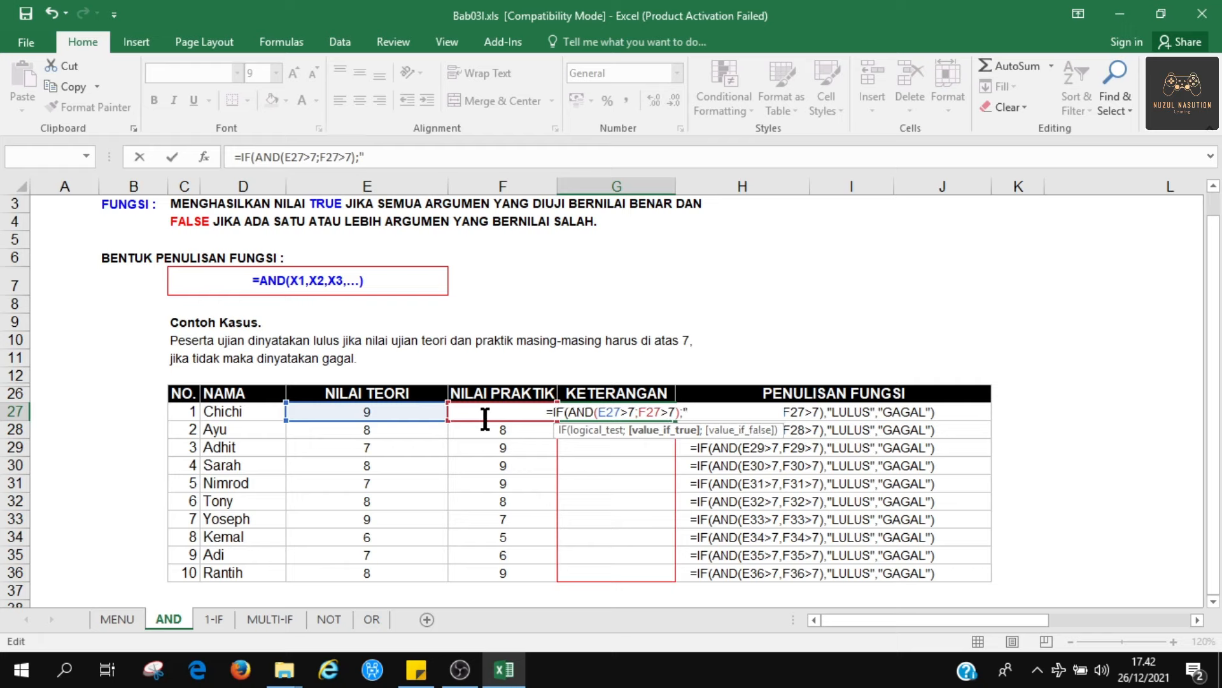
text(LULUS)
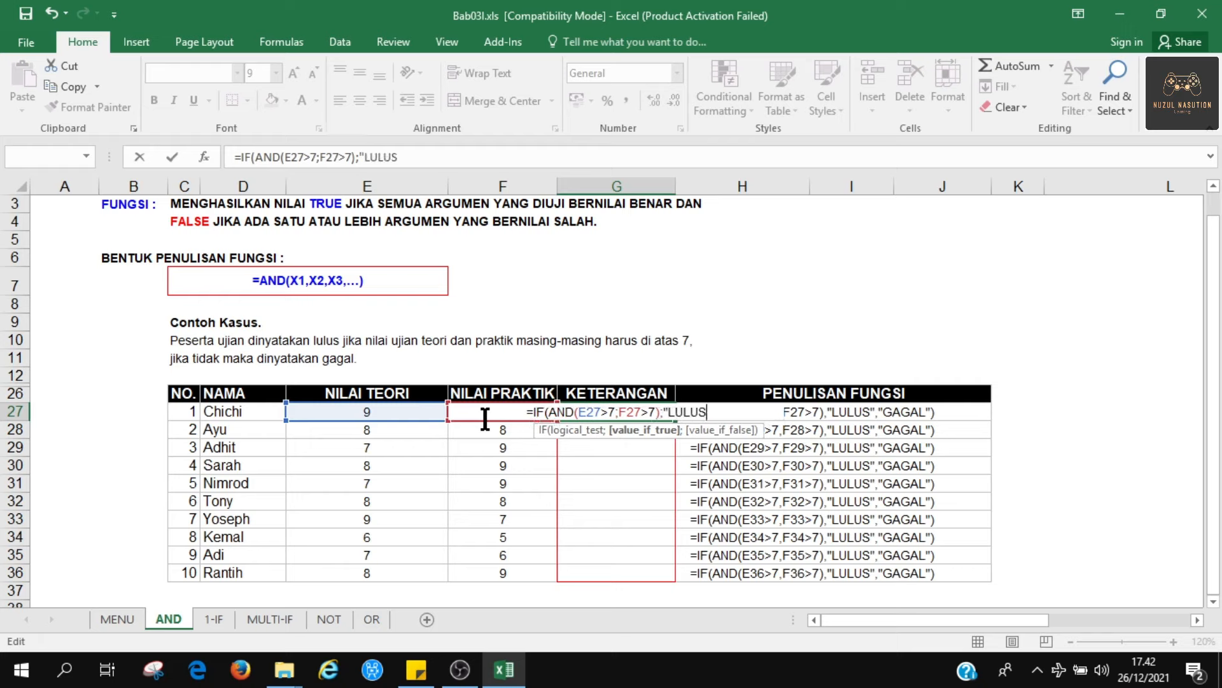
text(";")
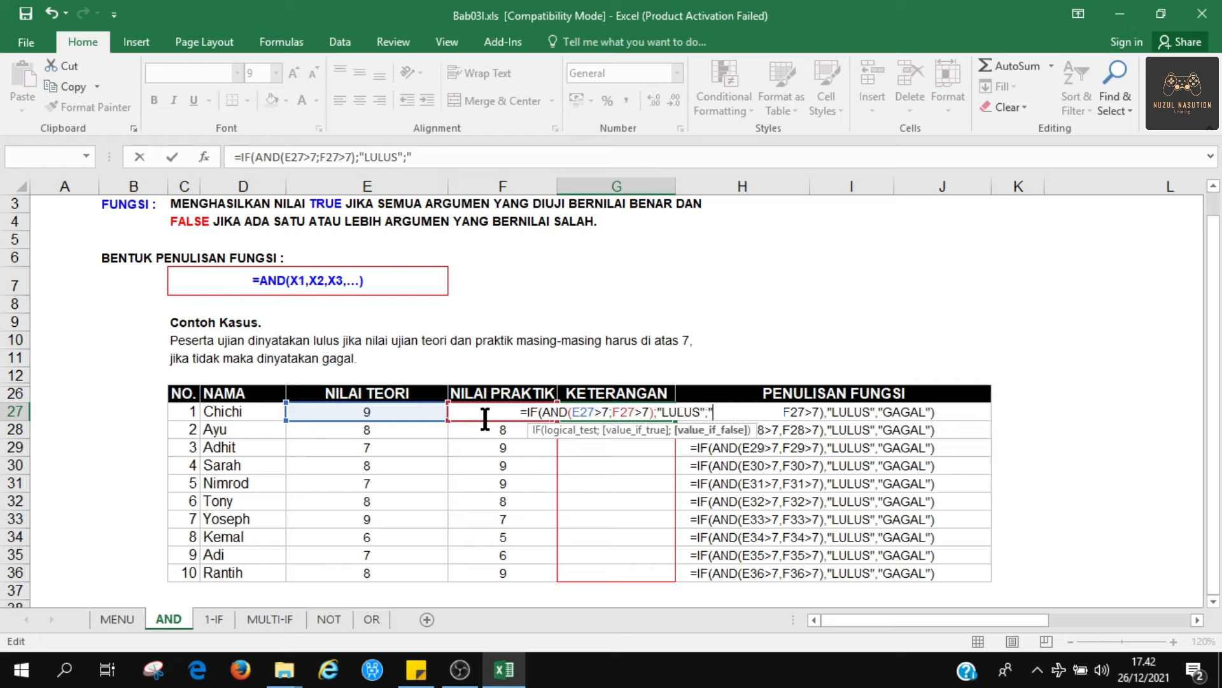
text(GAGAL)
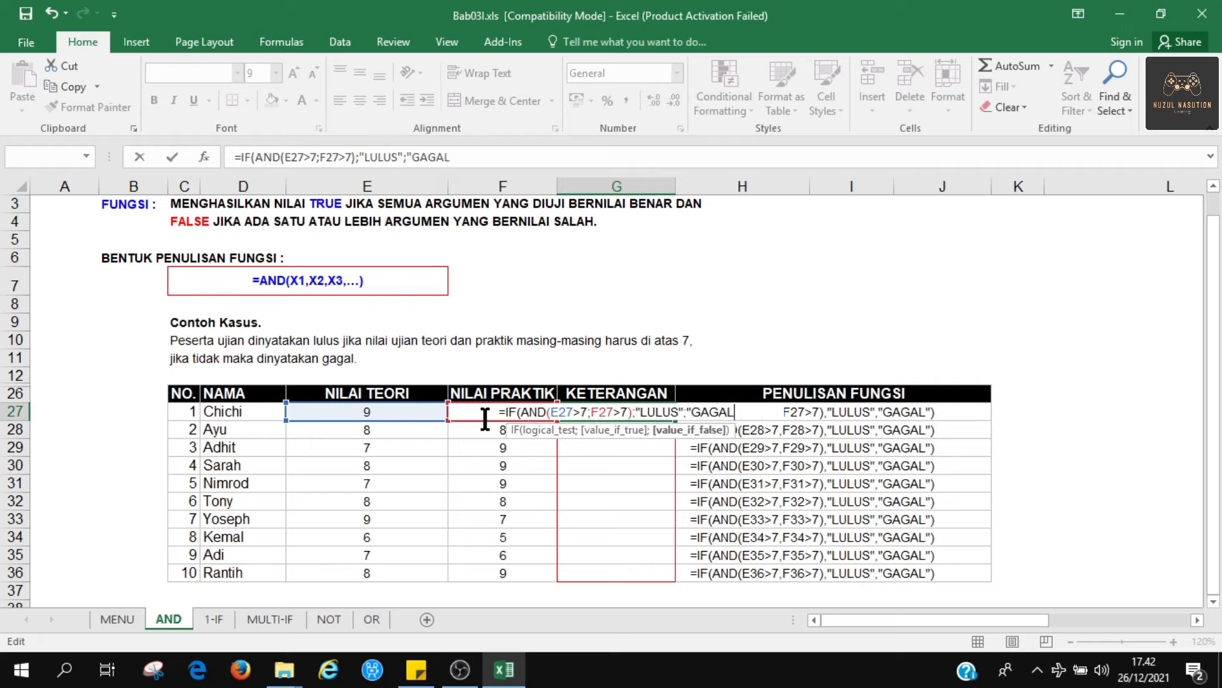
key(Return)
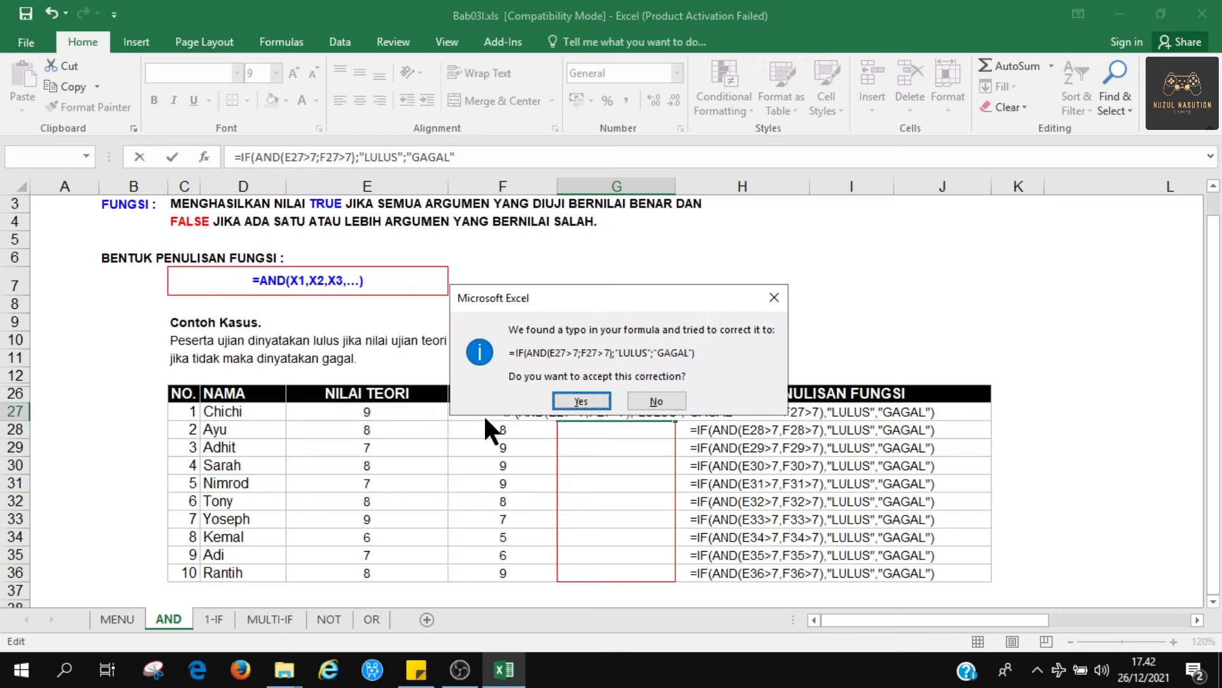
key(Return)
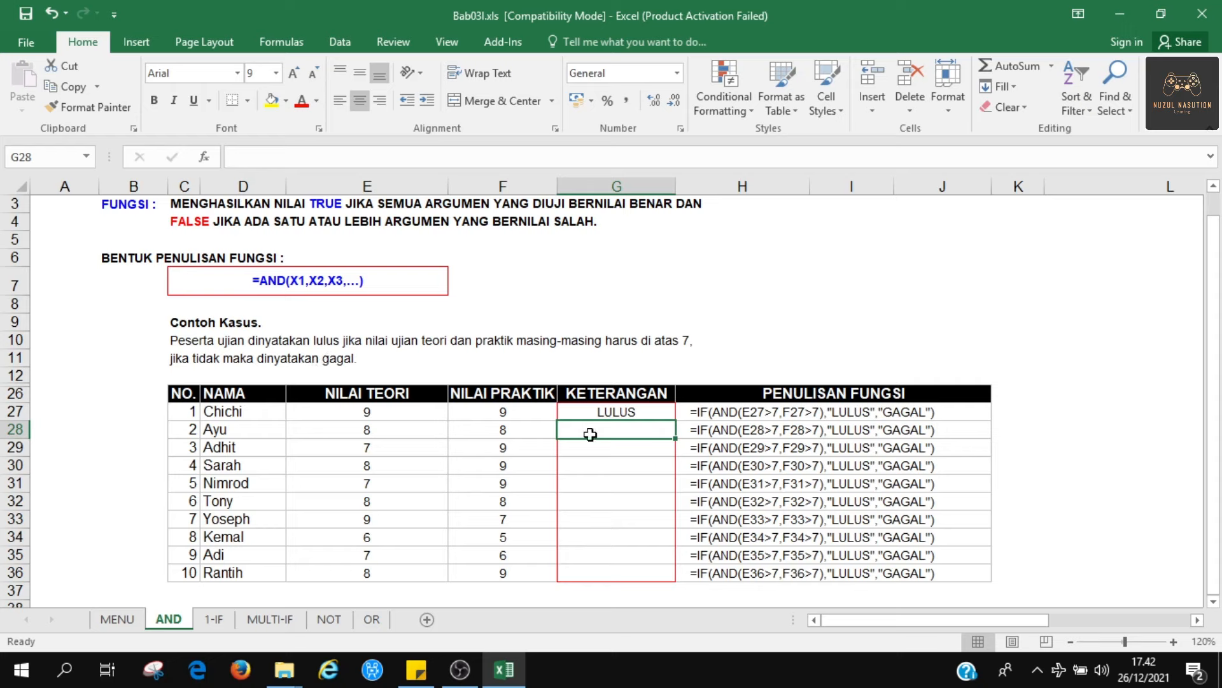
Step: Try copying the G27 formula down the KETERANGAN column to G36, and undo the paste
click(662, 408)
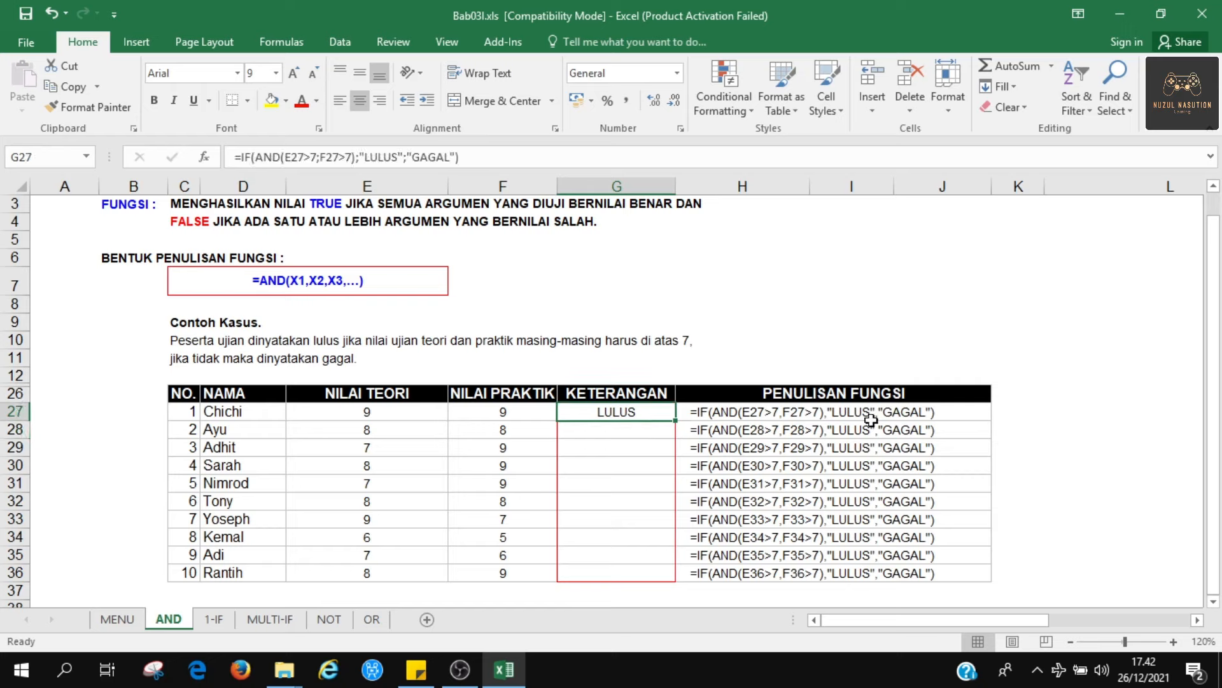
key(ctrl+c)
key(Down)
key(shift+Down)
key(shift+Down)
key(shift+Down)
key(shift+Down)
key(shift+Down)
key(shift+Down)
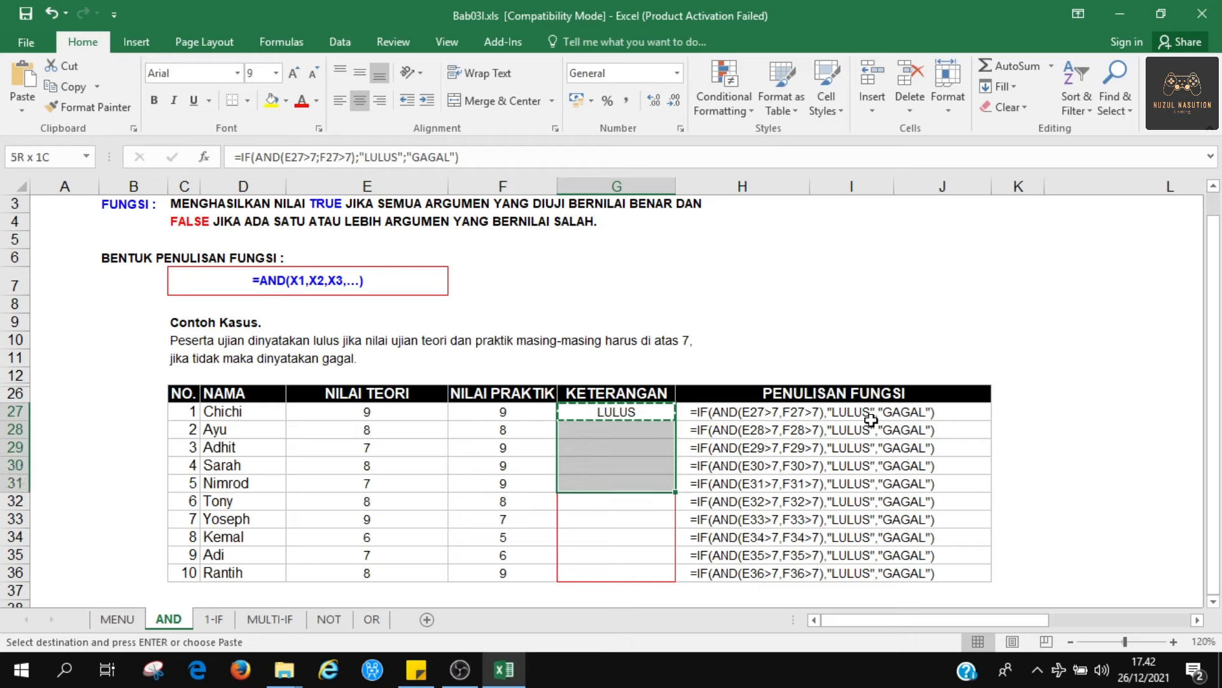
key(shift+Down)
key(shift+Down)
key(Return)
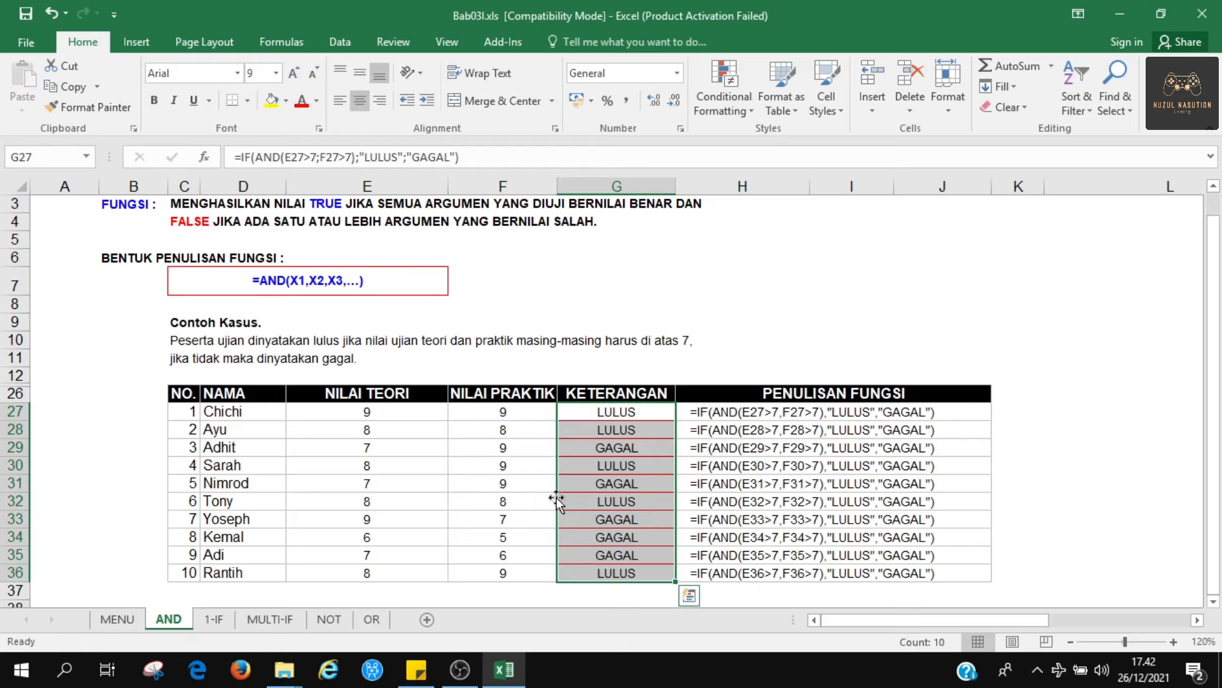
key(ctrl+z)
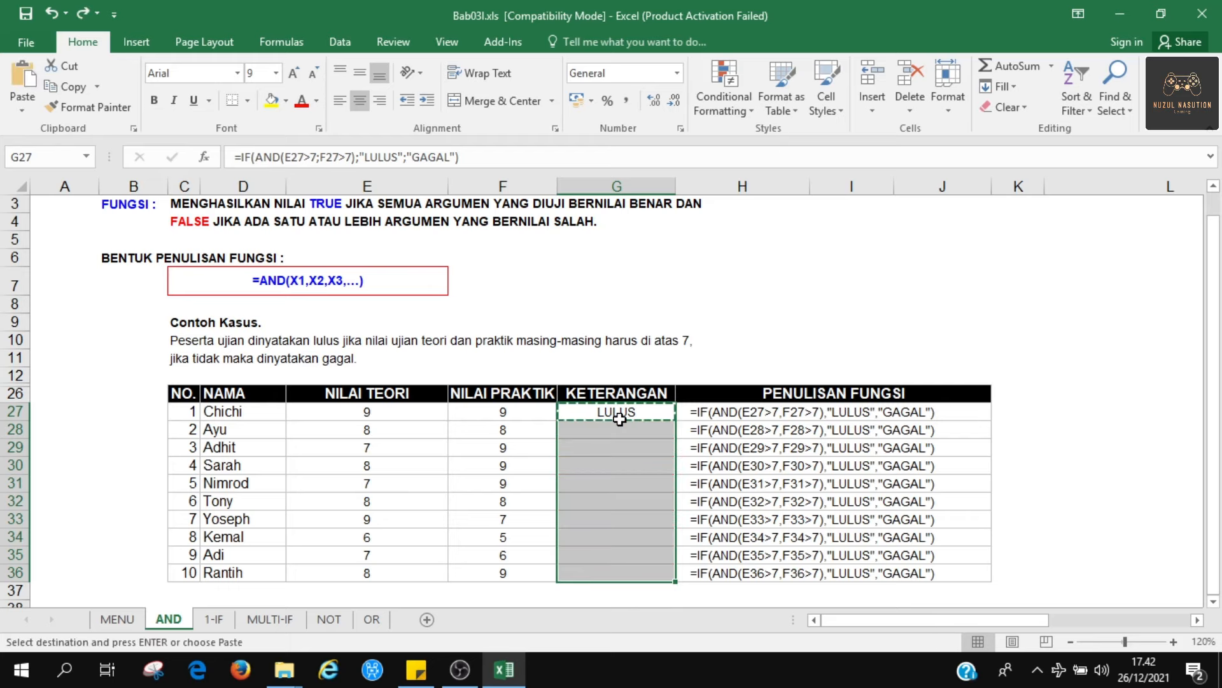
Step: Try pasting the copied formula over the whole range G27:G36, starting the selection at G27, and undo it
click(619, 415)
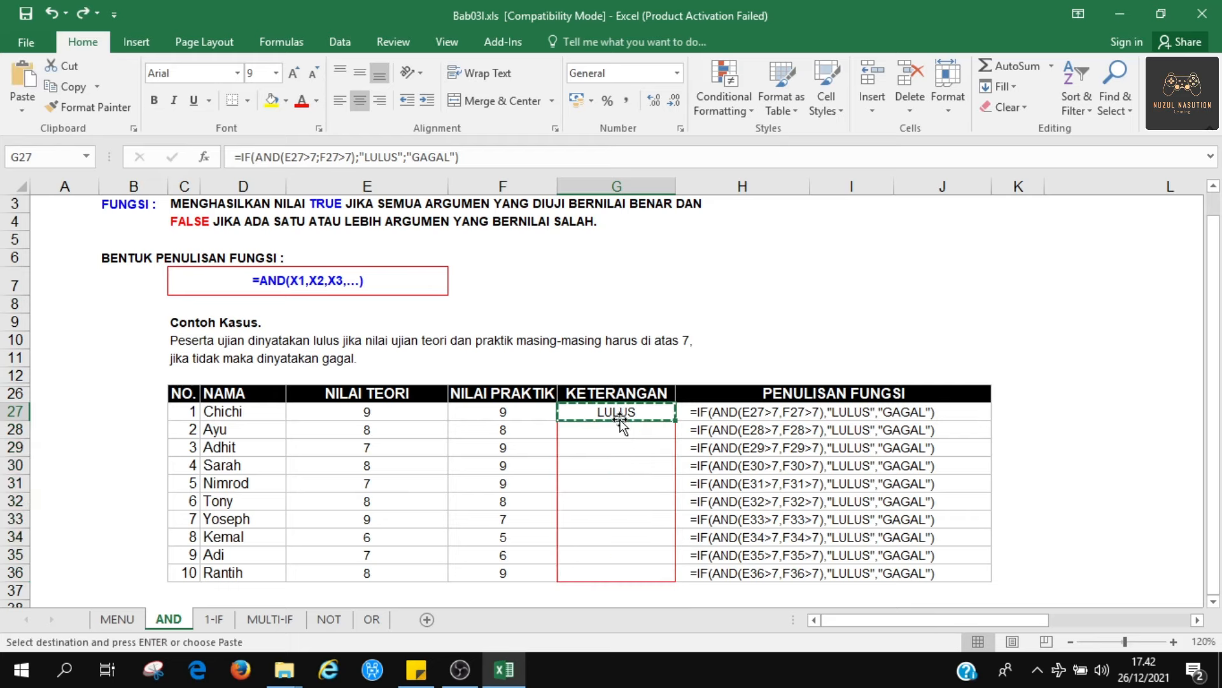
key(shift+Down)
key(shift+Down)
key(shift+Down)
key(shift+Down)
key(shift+Down)
key(shift+Down)
key(shift+Down)
key(shift+Down)
key(shift+Down)
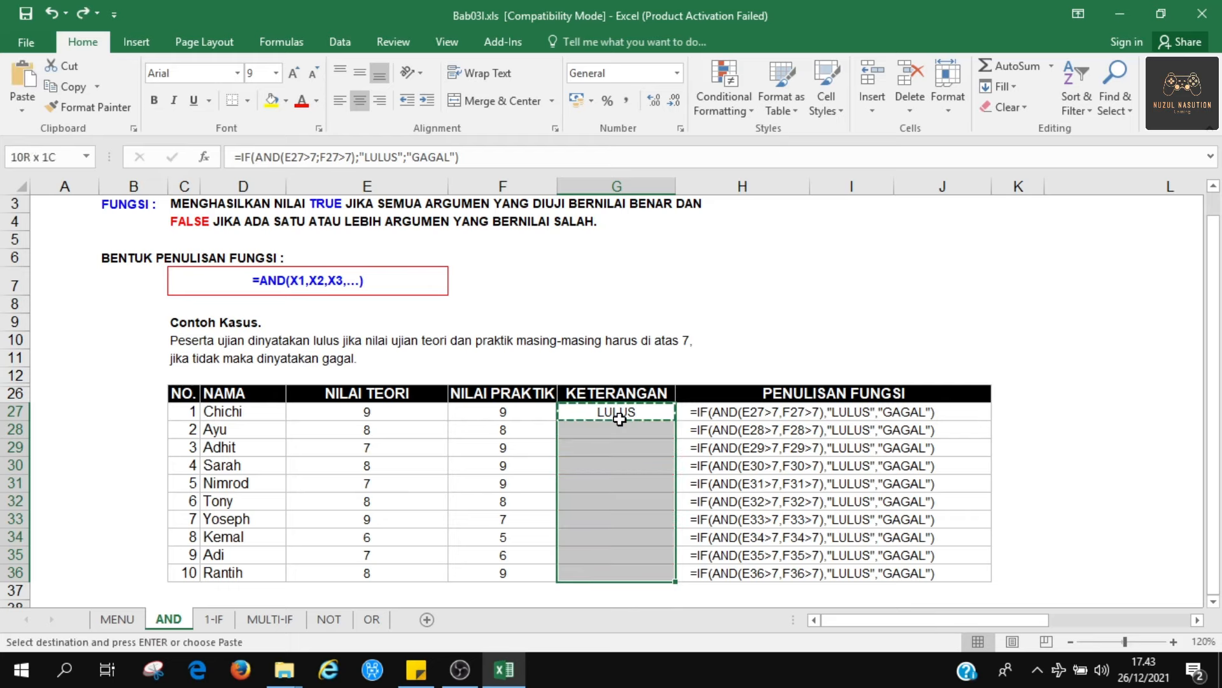
key(Return)
key(ctrl+z)
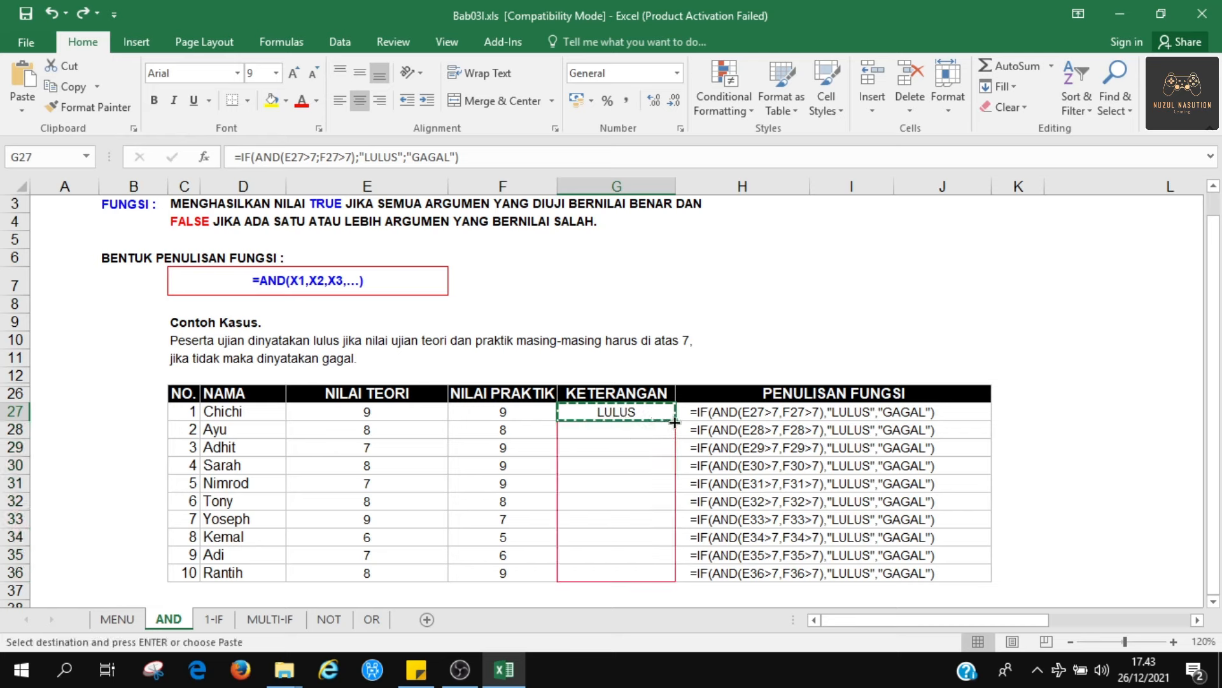
Step: Auto-fill the G27 formula down the remaining rows of the KETERANGAN column
double_click(675, 420)
click(875, 484)
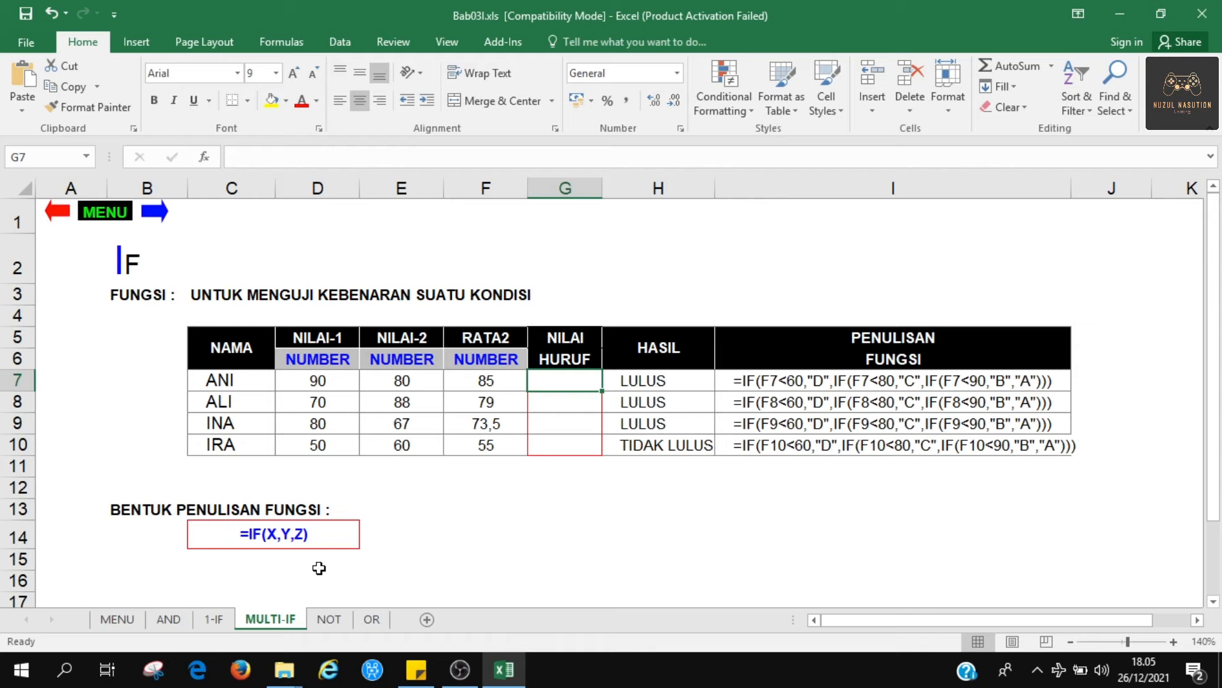
Step: Look over the single IF example table on the 1-IF worksheet
click(201, 620)
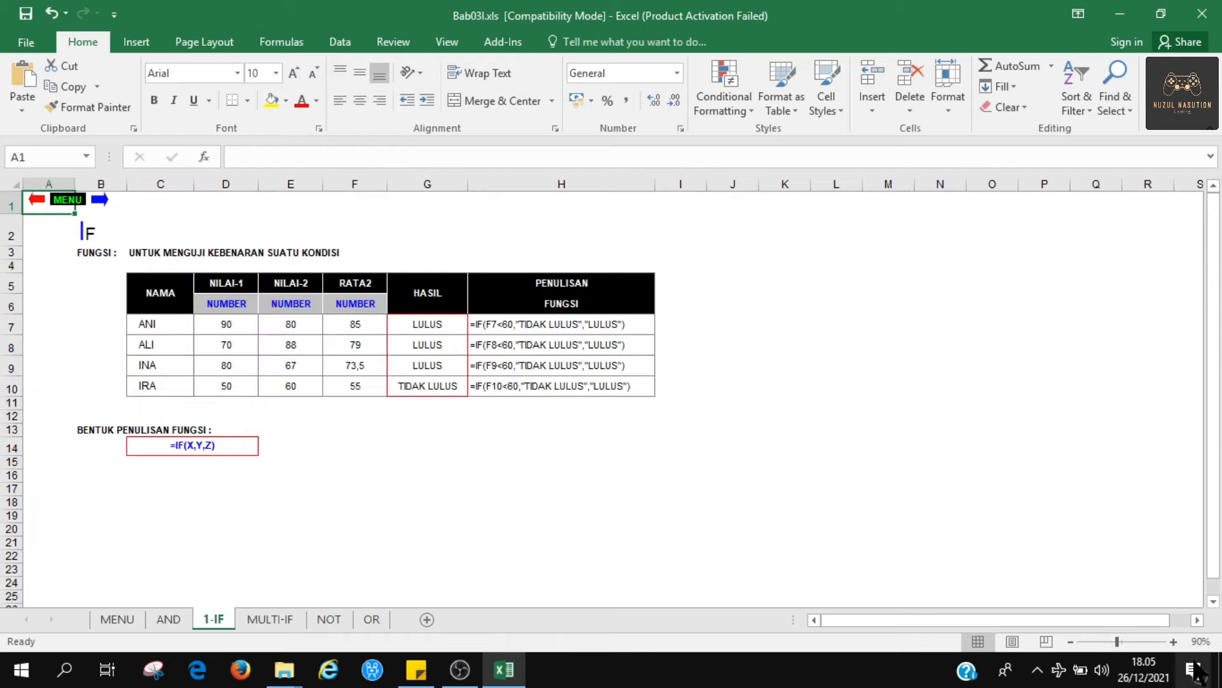
click(1197, 619)
click(1197, 619)
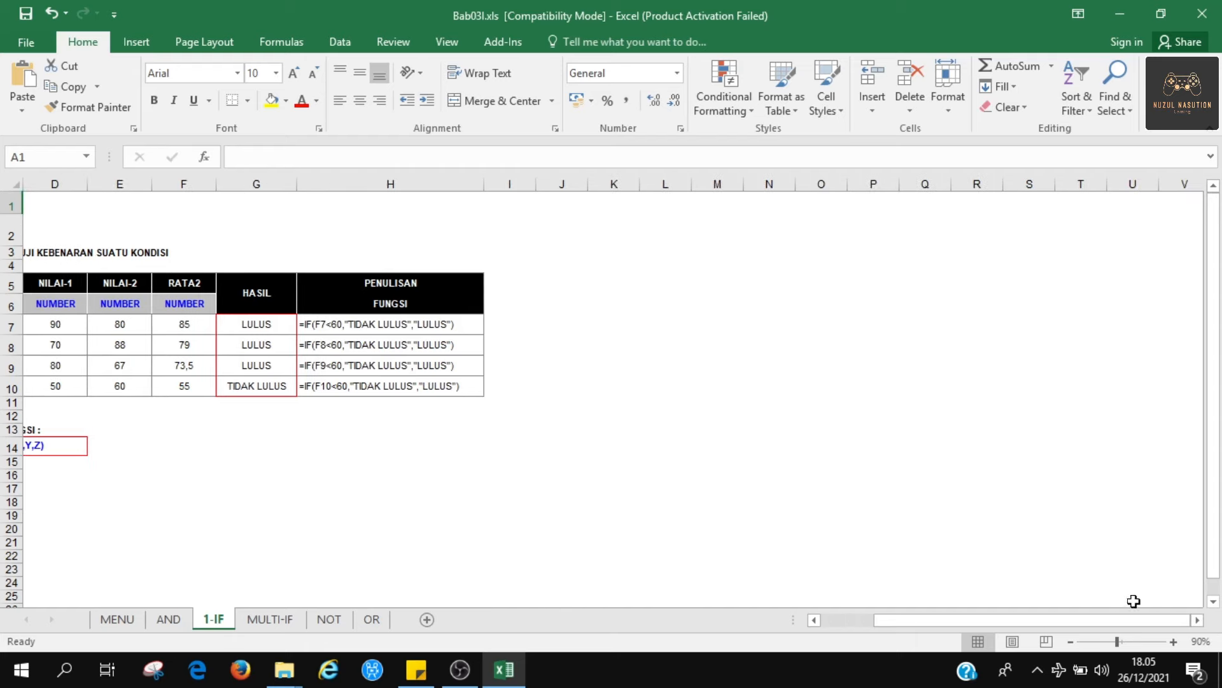
drag(1121, 618, 908, 621)
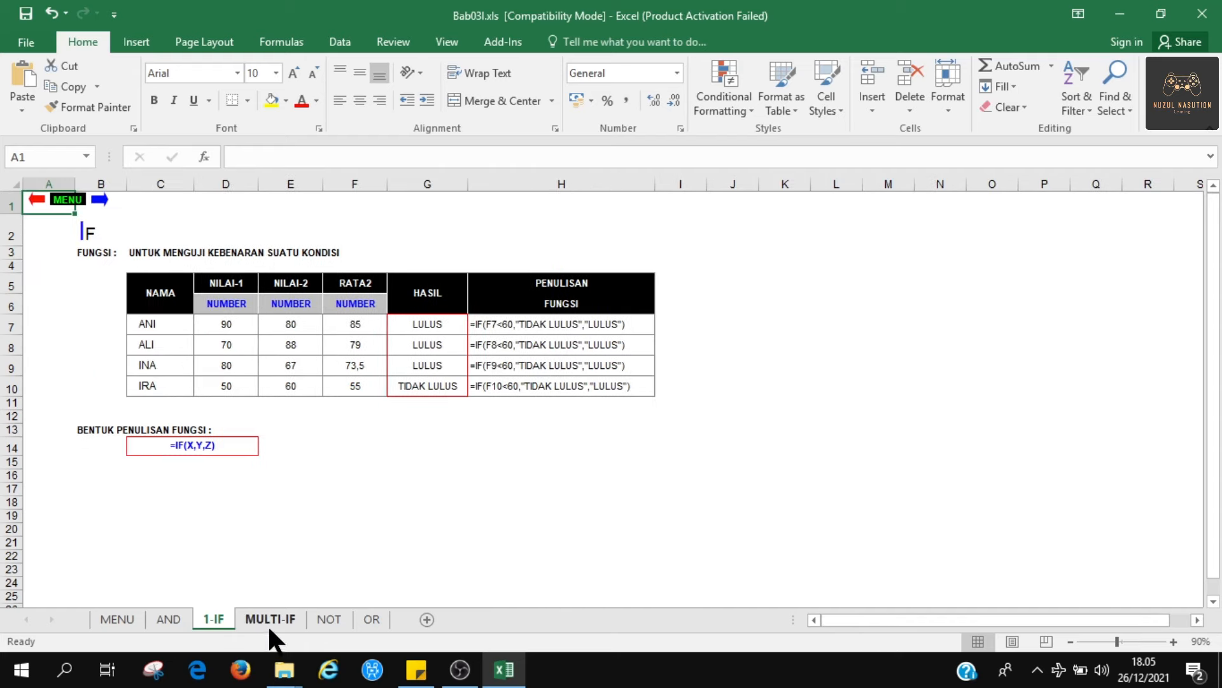
Step: On the MULTI-IF worksheet, start the G7 formula with a test of F7<60 returning "D", followed by a nested IF
click(268, 621)
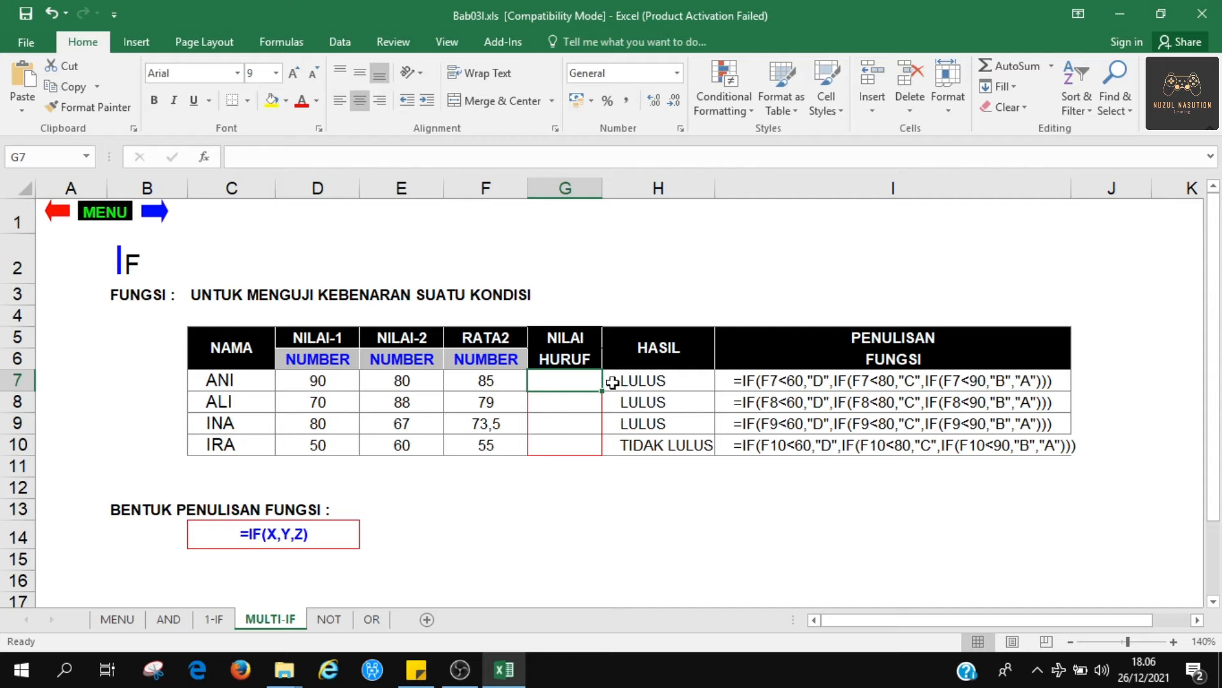
click(337, 159)
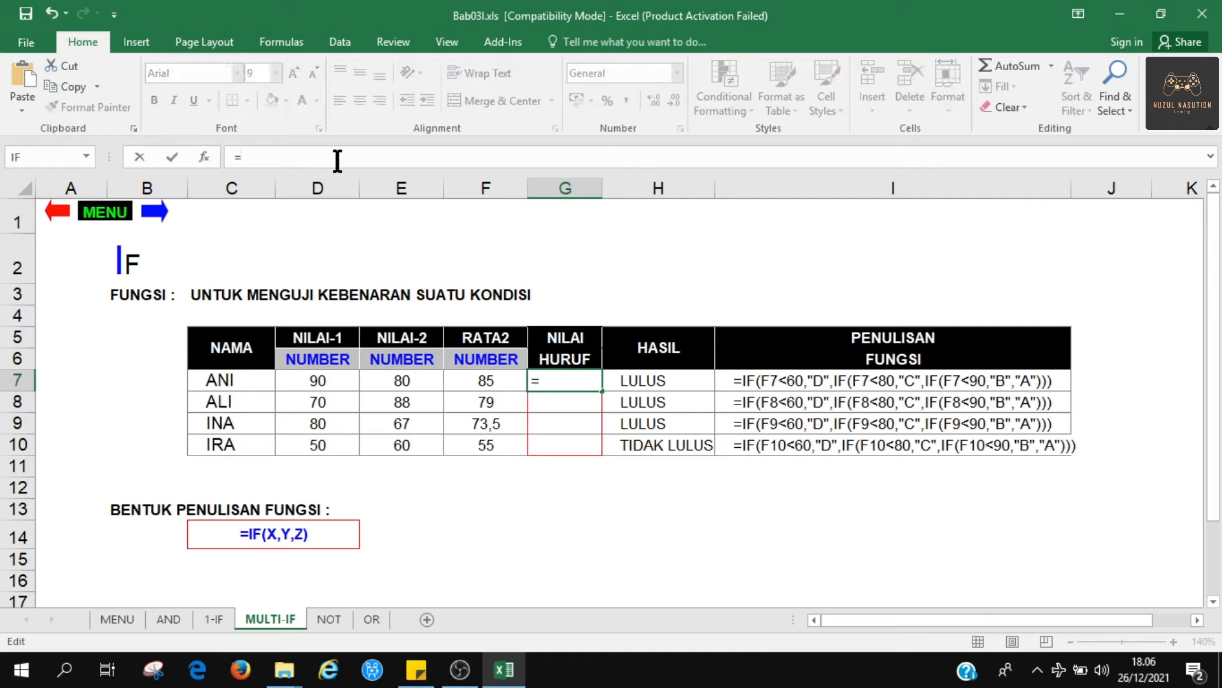
text(if()
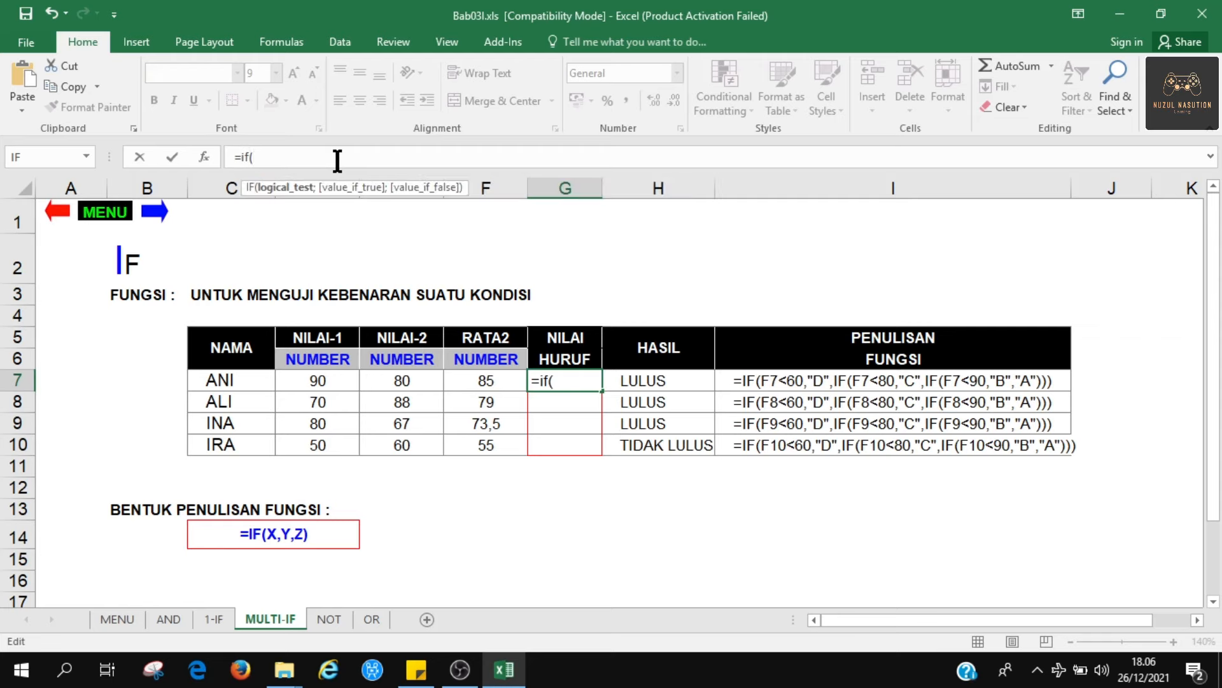
click(502, 383)
text(<6)
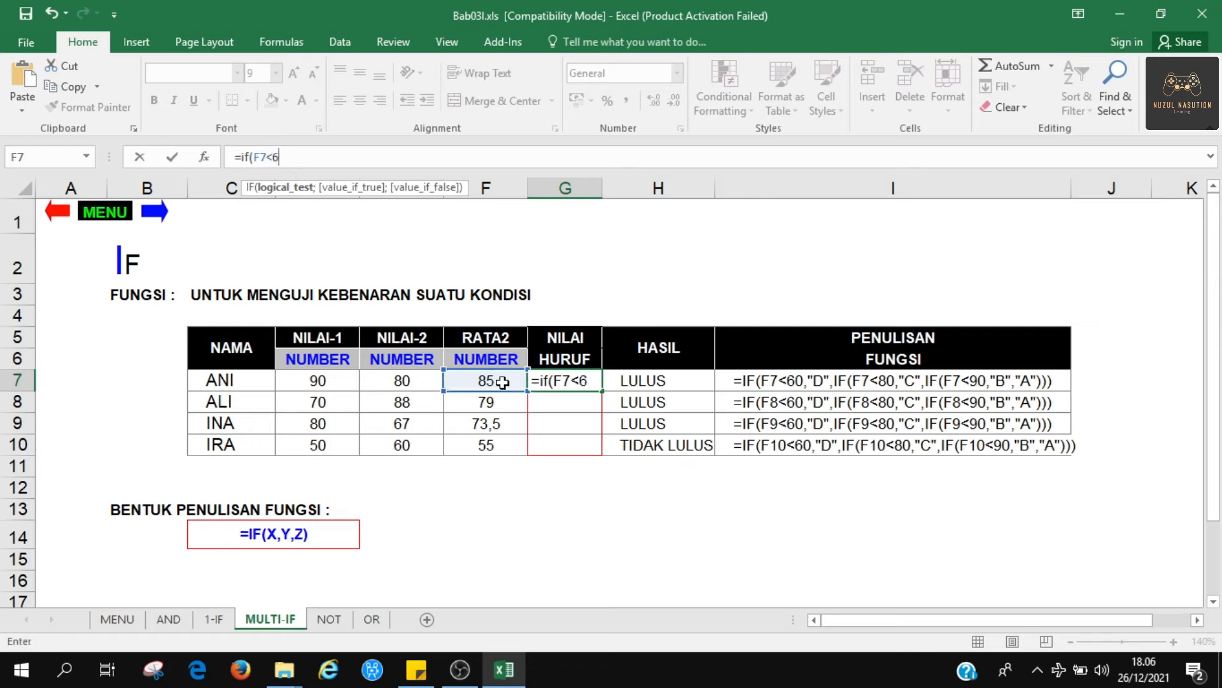
text(0;)
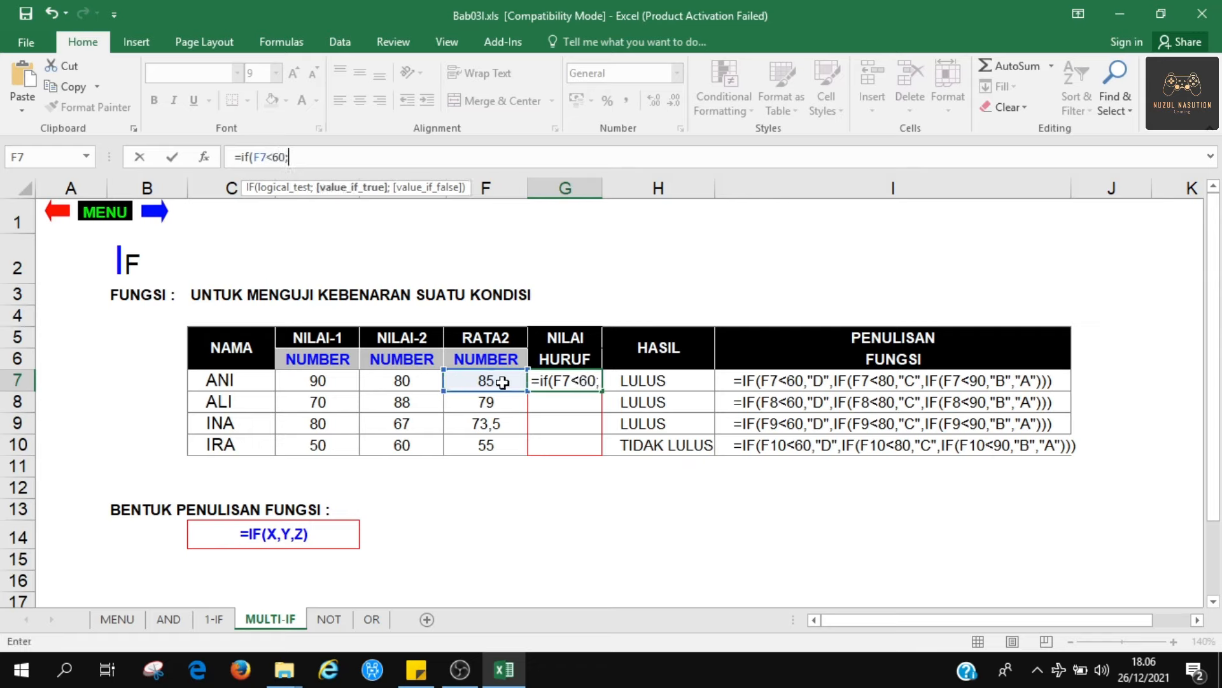
text(D)
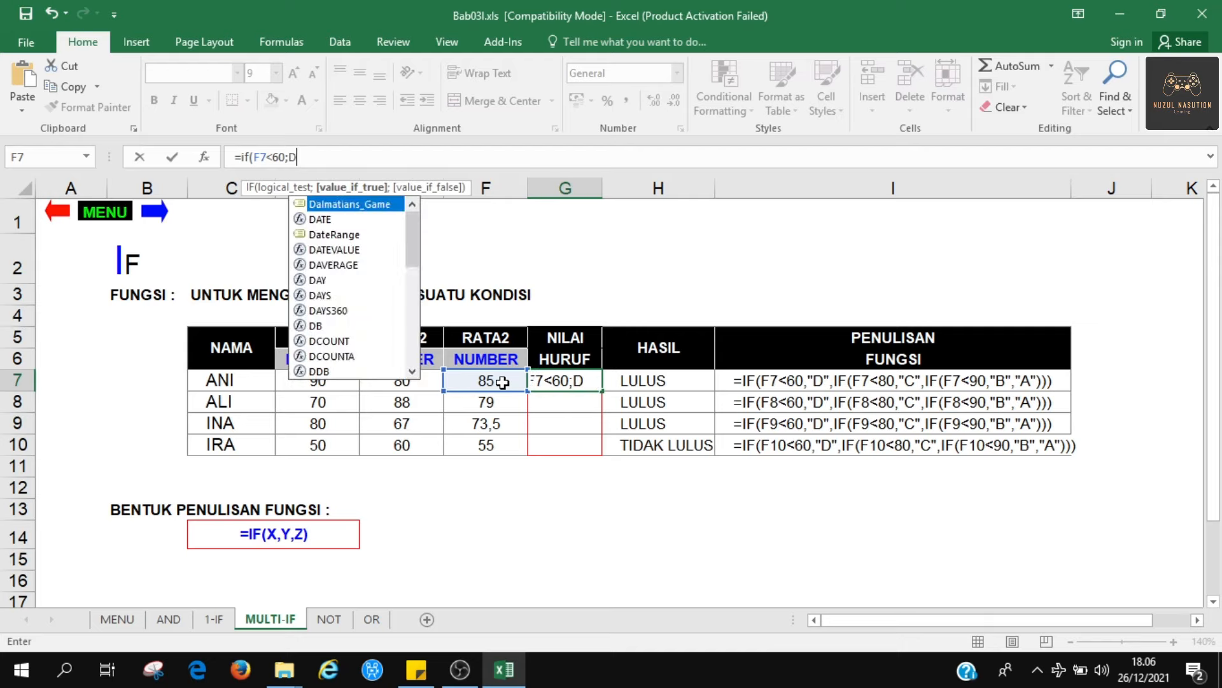
text(")
key(BackSpace)
key(BackSpace)
text("D)
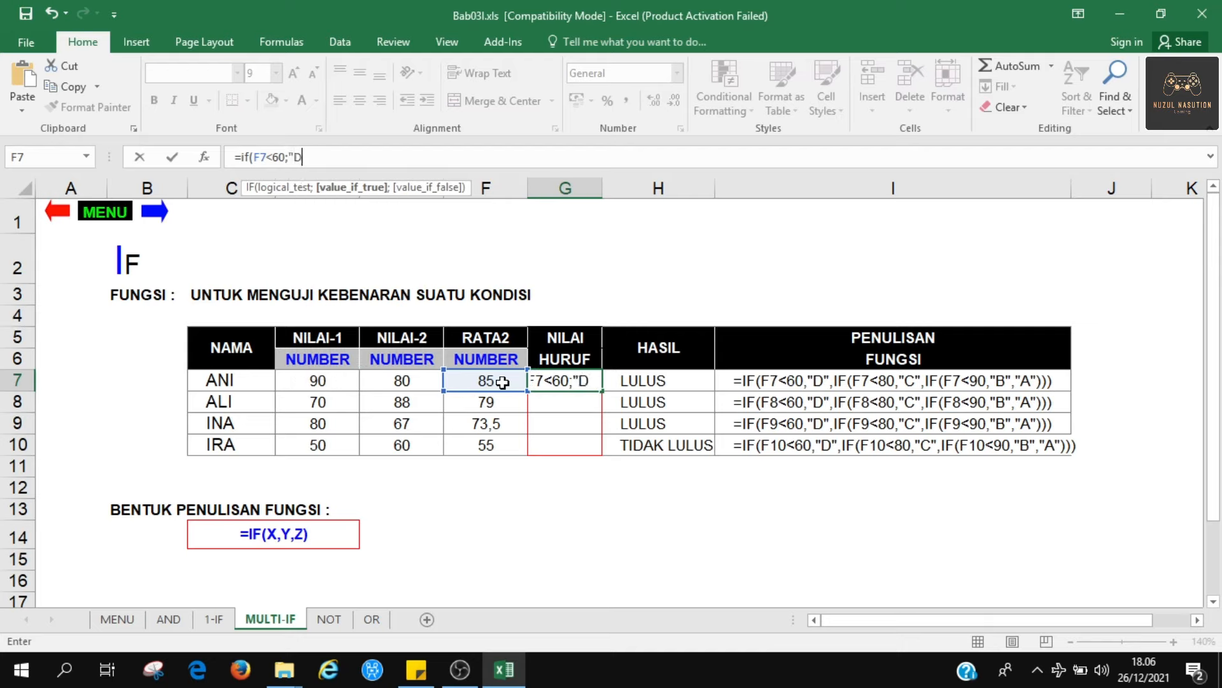
text(";if)
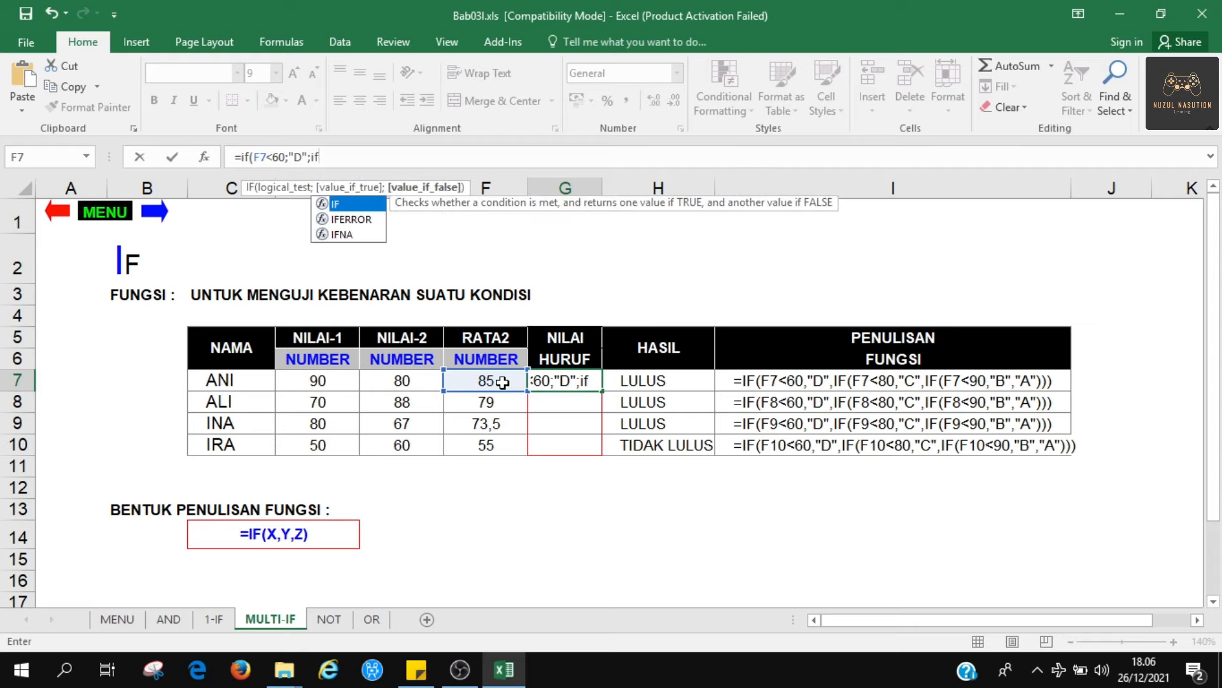
Step: Continue the G7 formula with the nested test F7<80 returning "C", and open a third IF
text(()
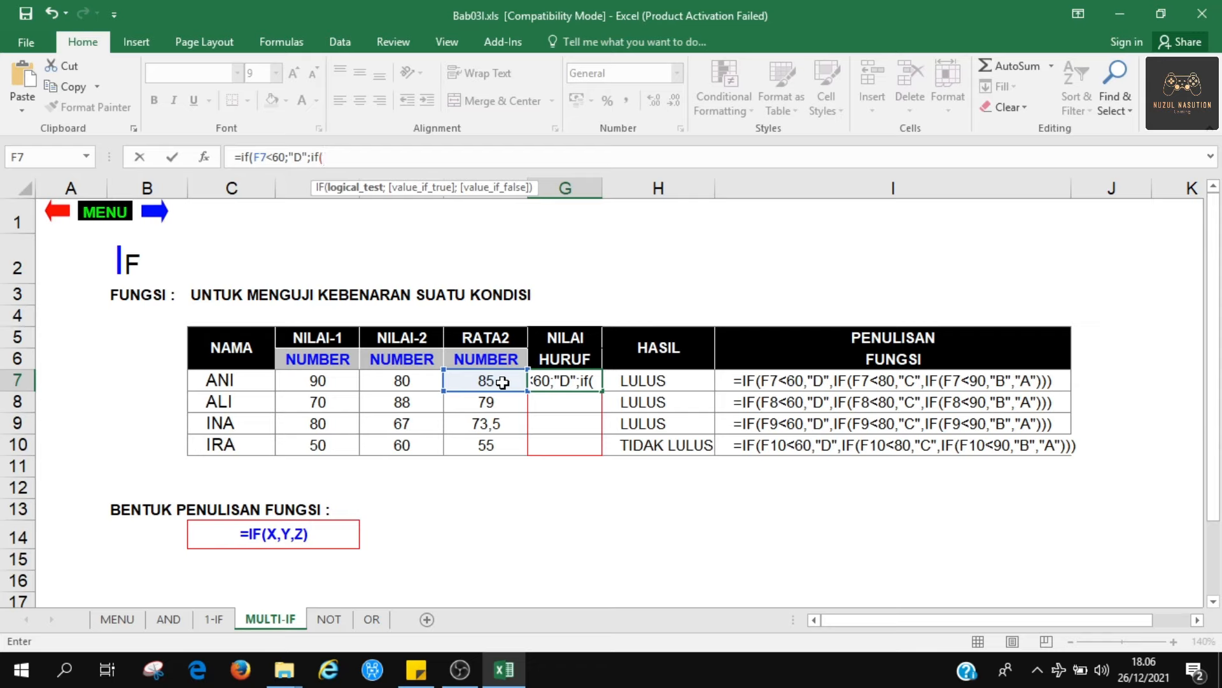
click(502, 382)
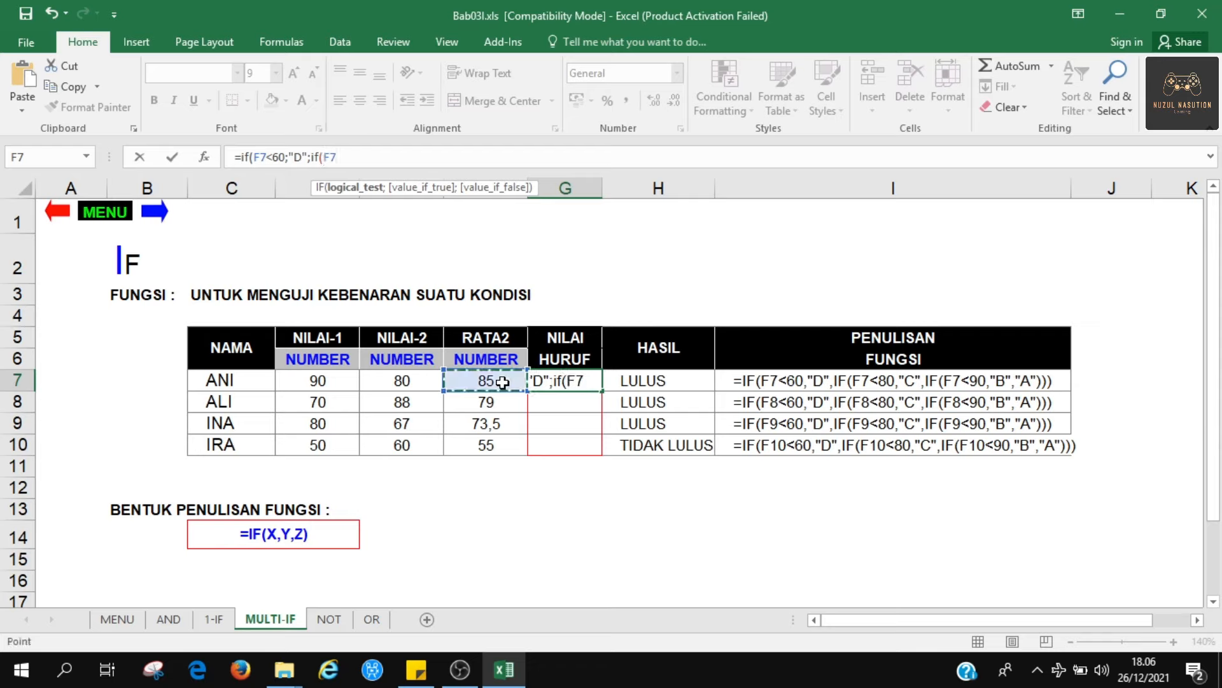
text(<80)
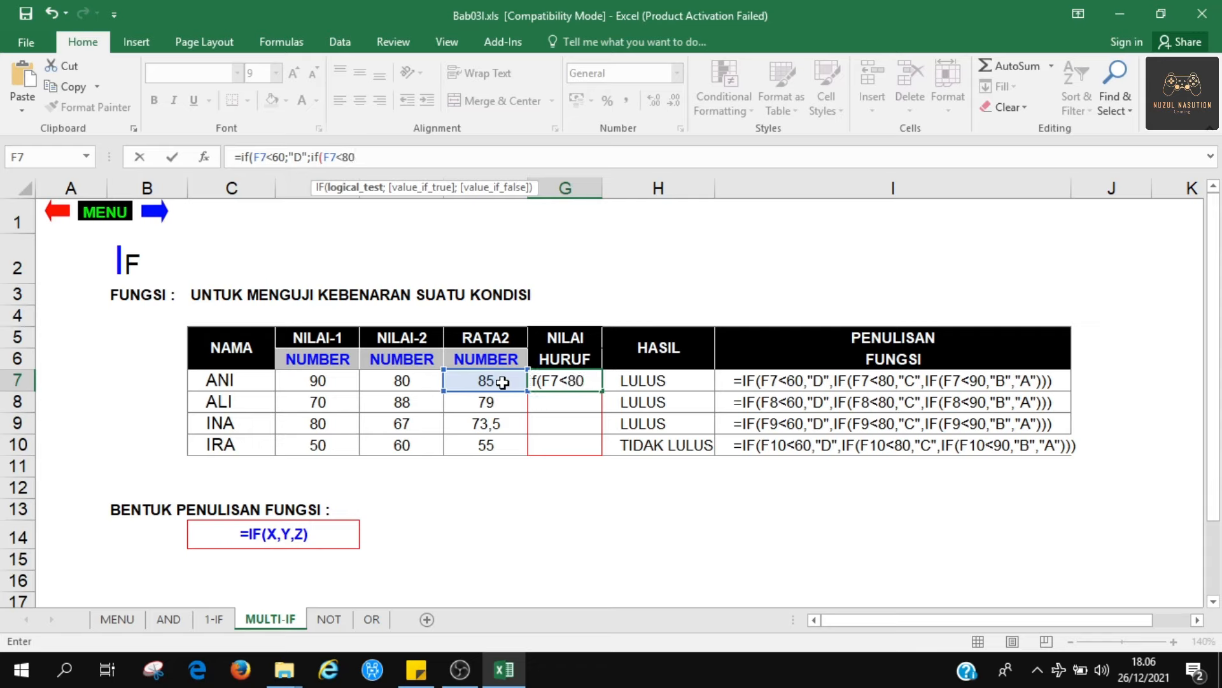
text(;"C)
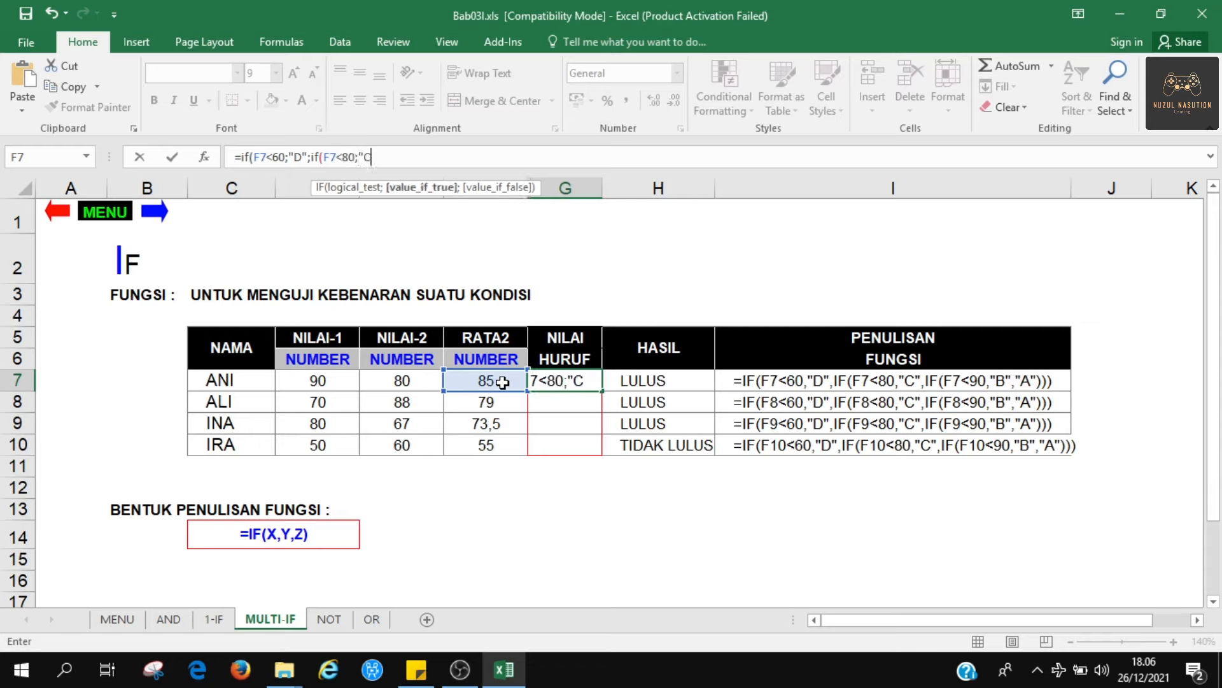
text(";if()
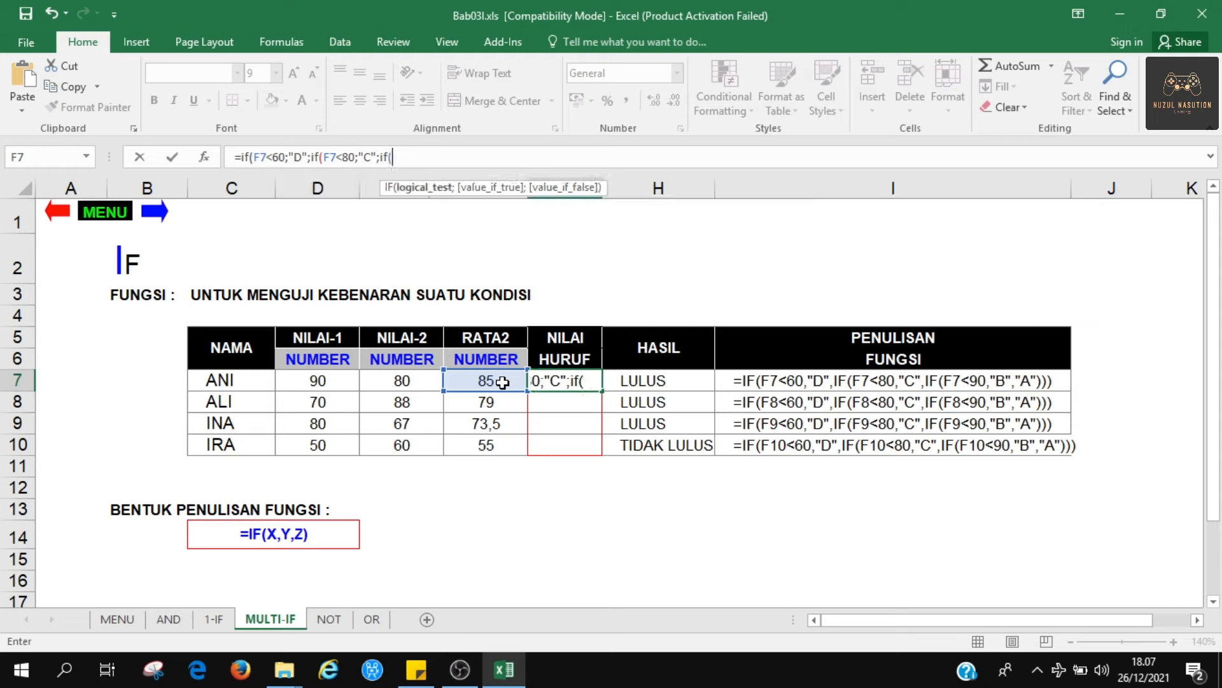
Step: Finish the G7 formula with F7<90 followed by "B";"A" and three closing parentheses, and submit it
click(499, 381)
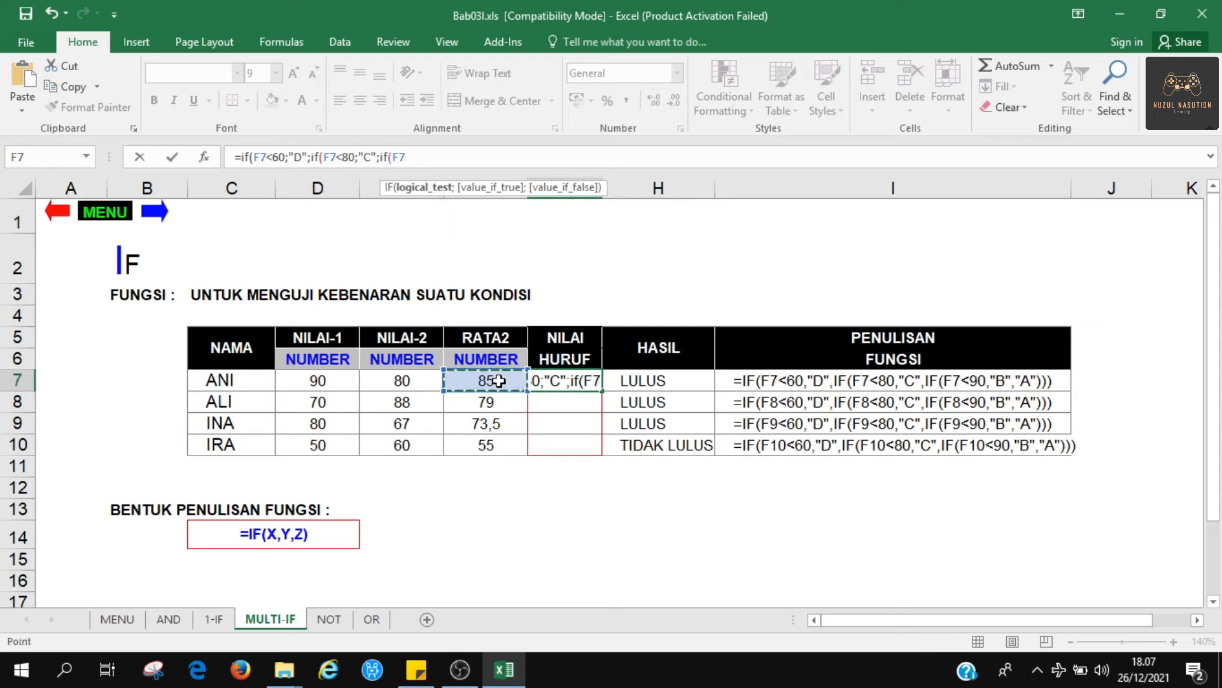
text(<90)
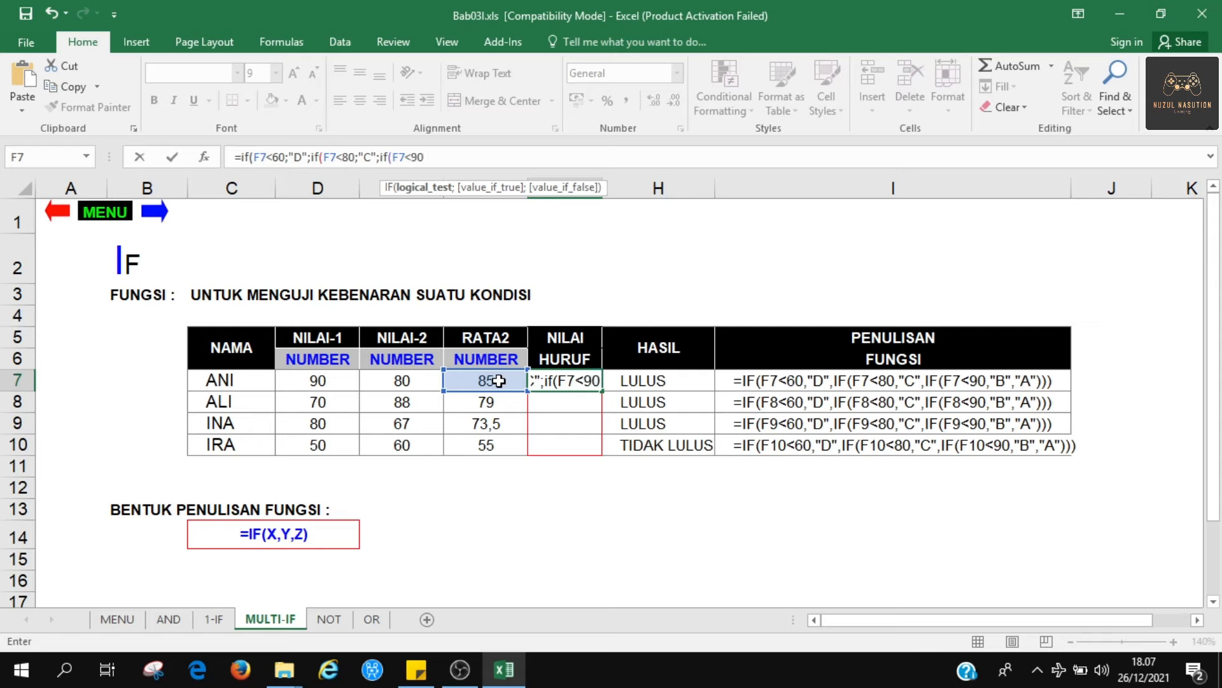
text(")
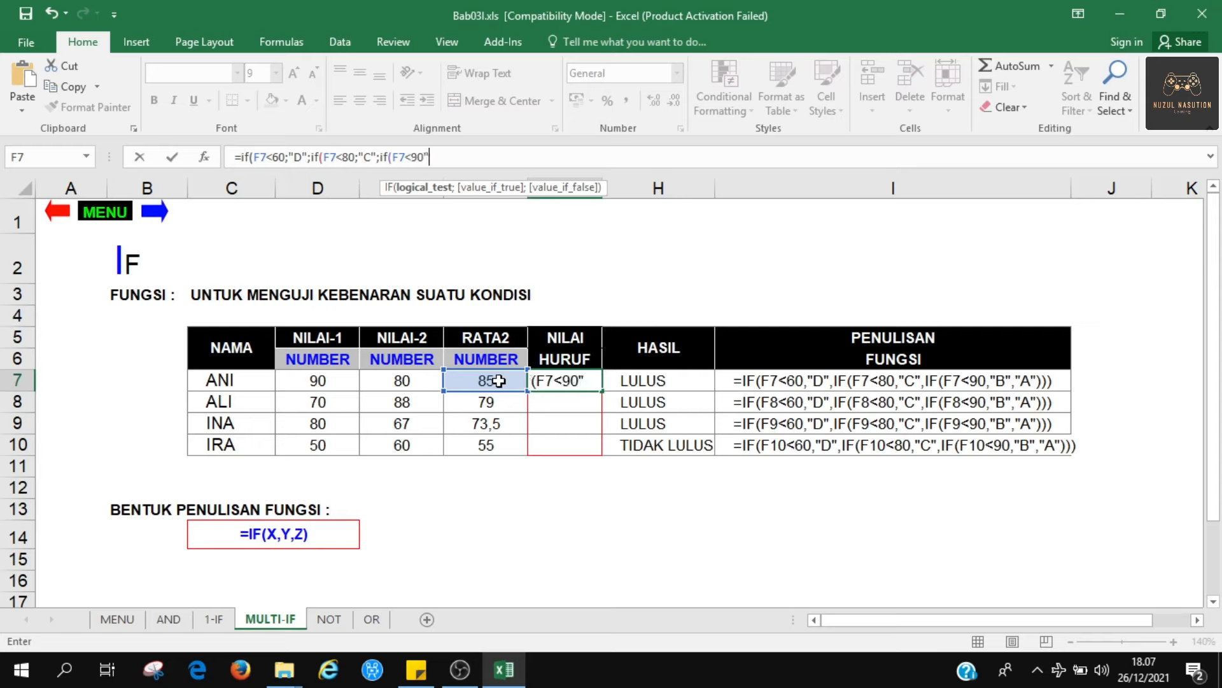
text(B";"A")
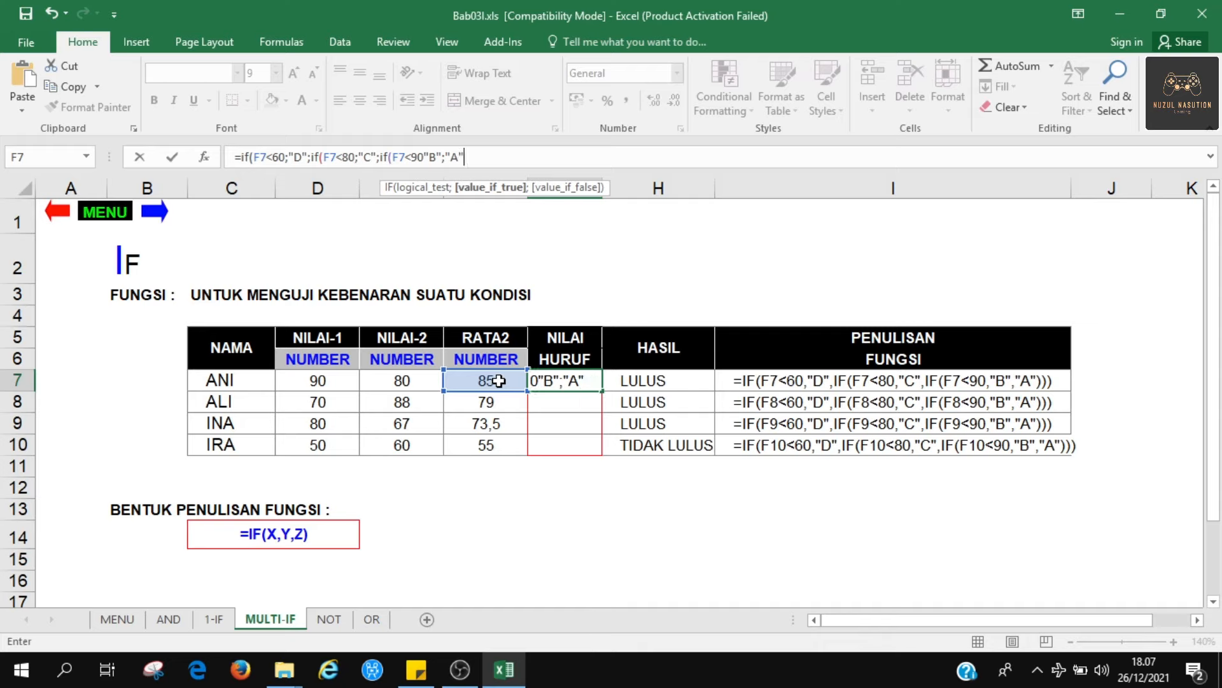
text())))
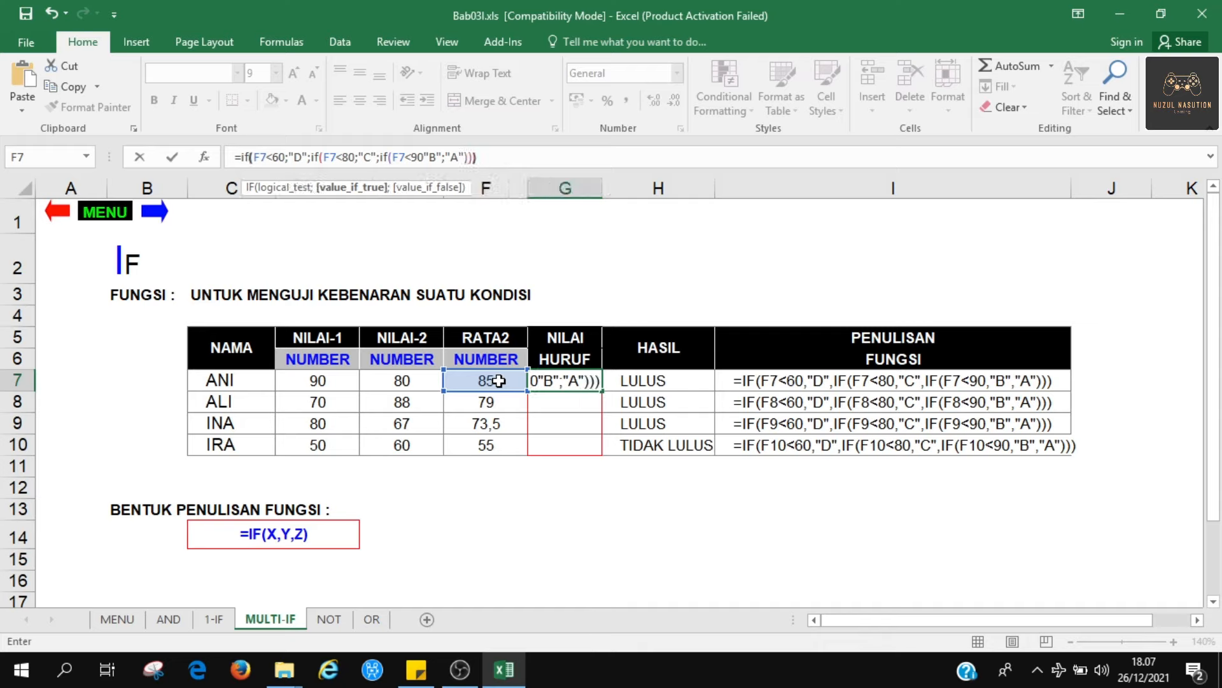
key(Return)
key(Return)
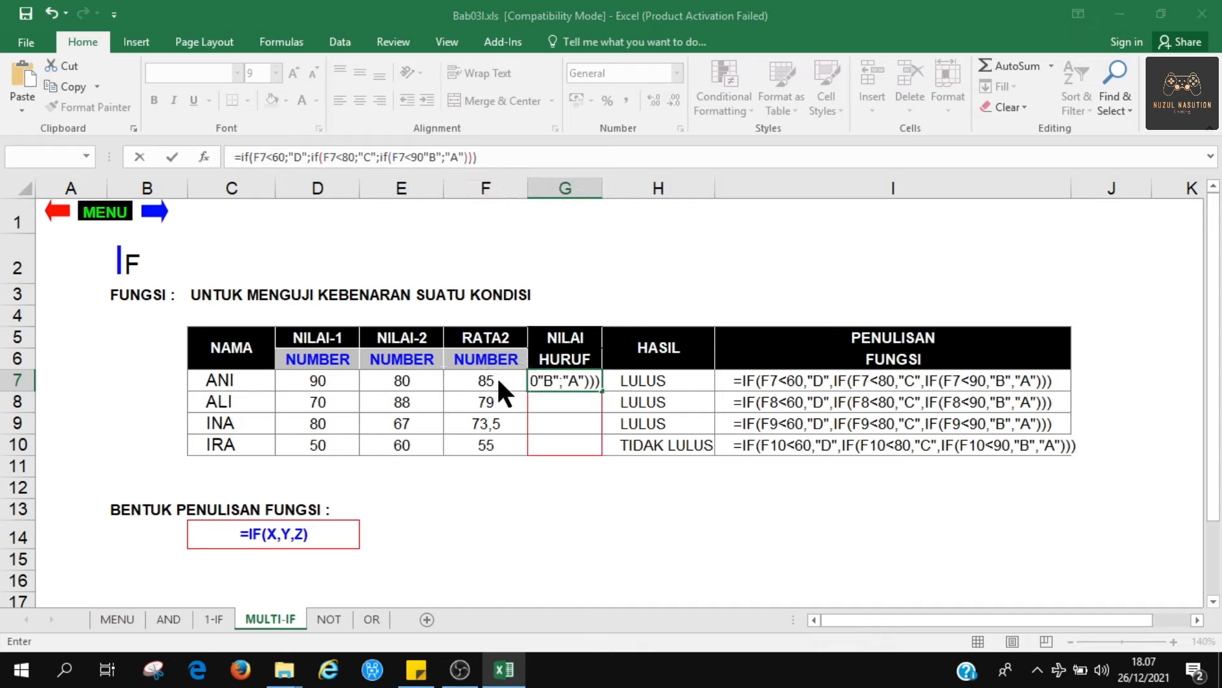
Step: Insert the missing semicolon between F7<90 and "B" in the G7 formula and accept it
click(423, 156)
text(;)
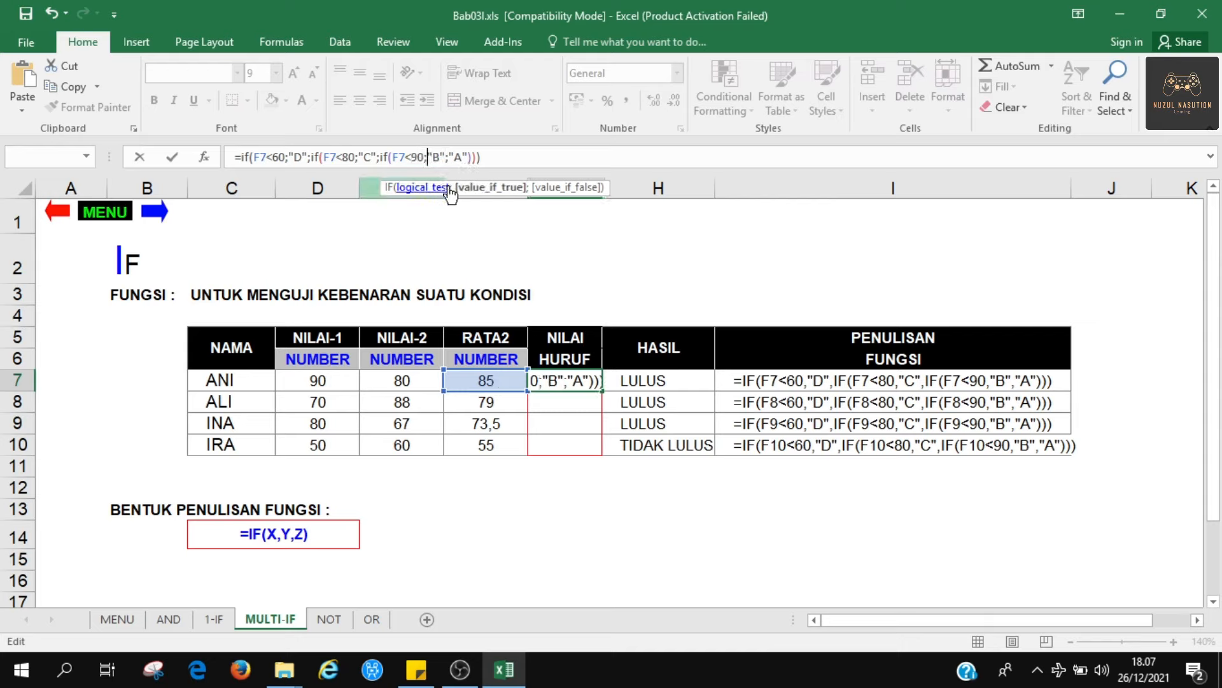
key(Return)
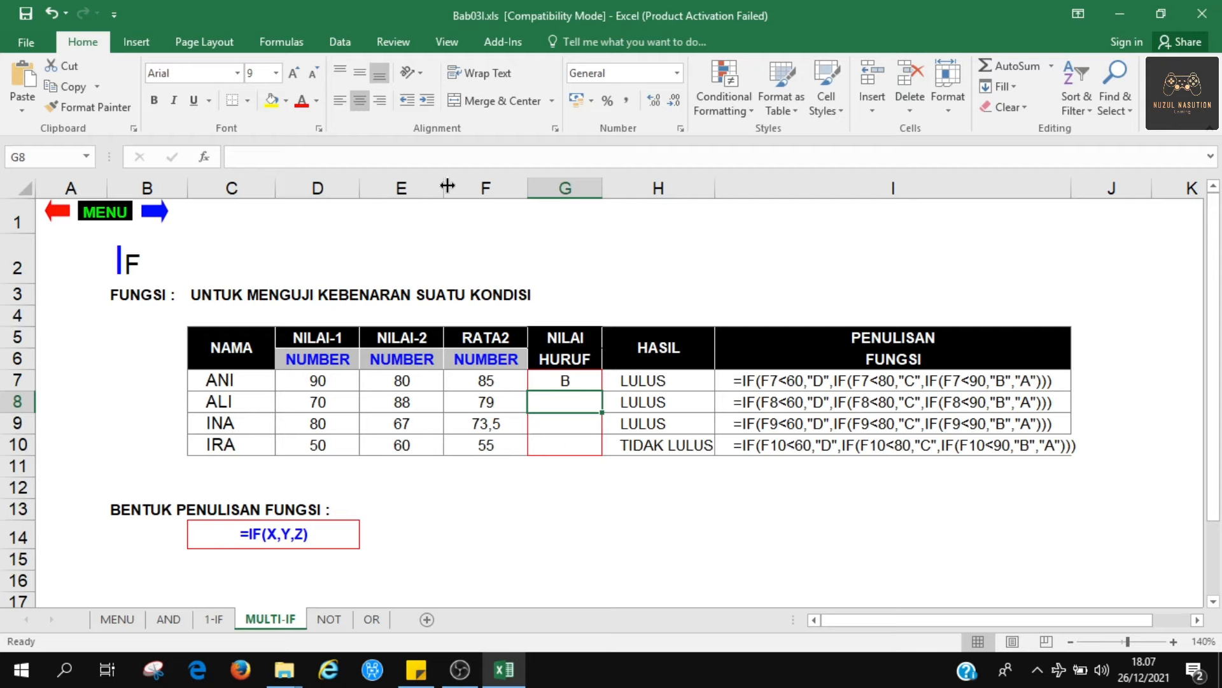
Step: Copy the G7 grade formula and paste it as a formula over G7:G10 in the NILAI HURUF column
click(497, 382)
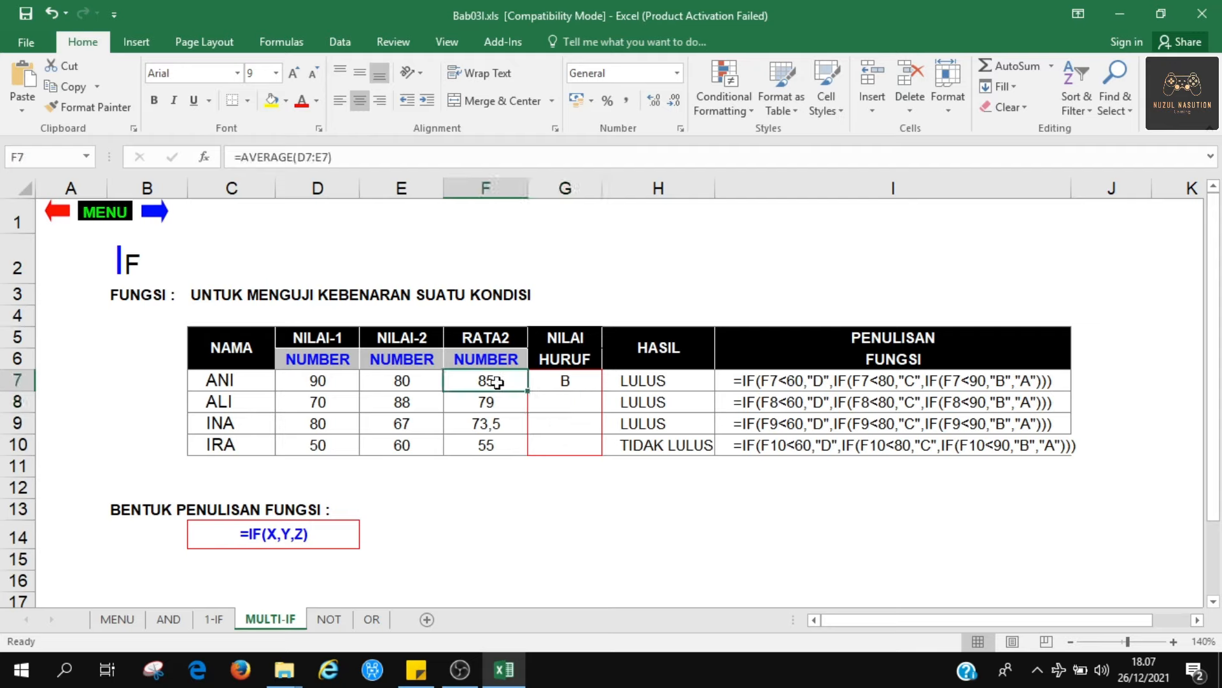
click(545, 387)
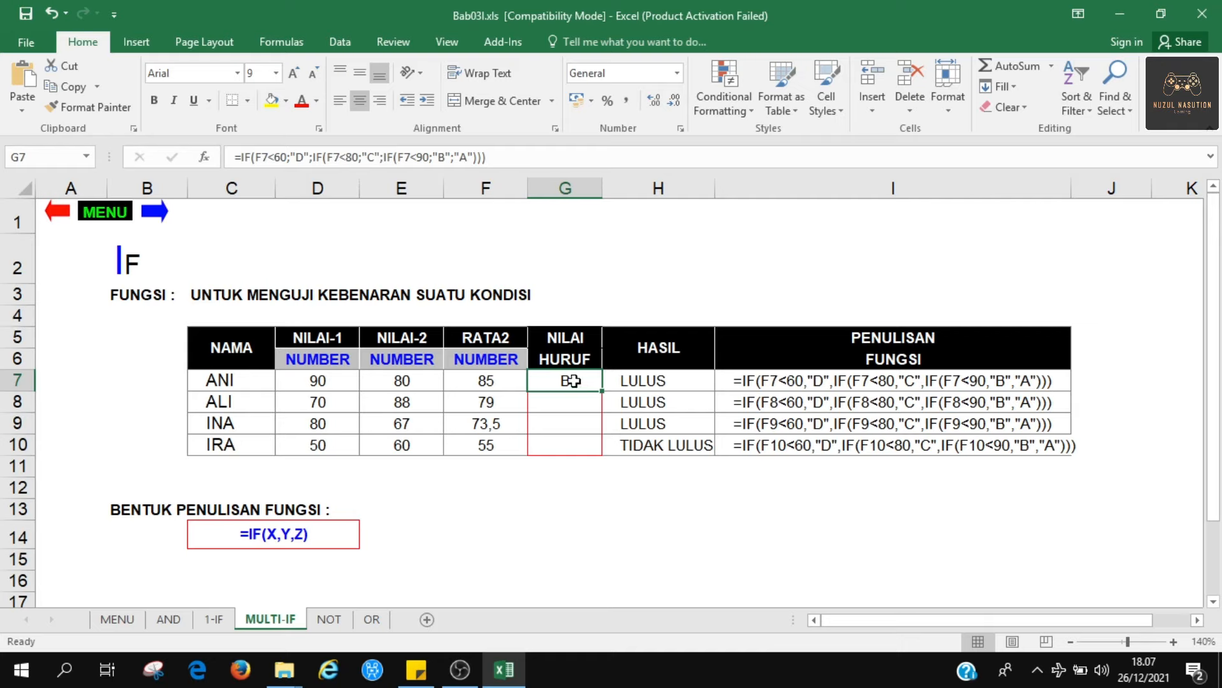
right_click(573, 381)
click(620, 36)
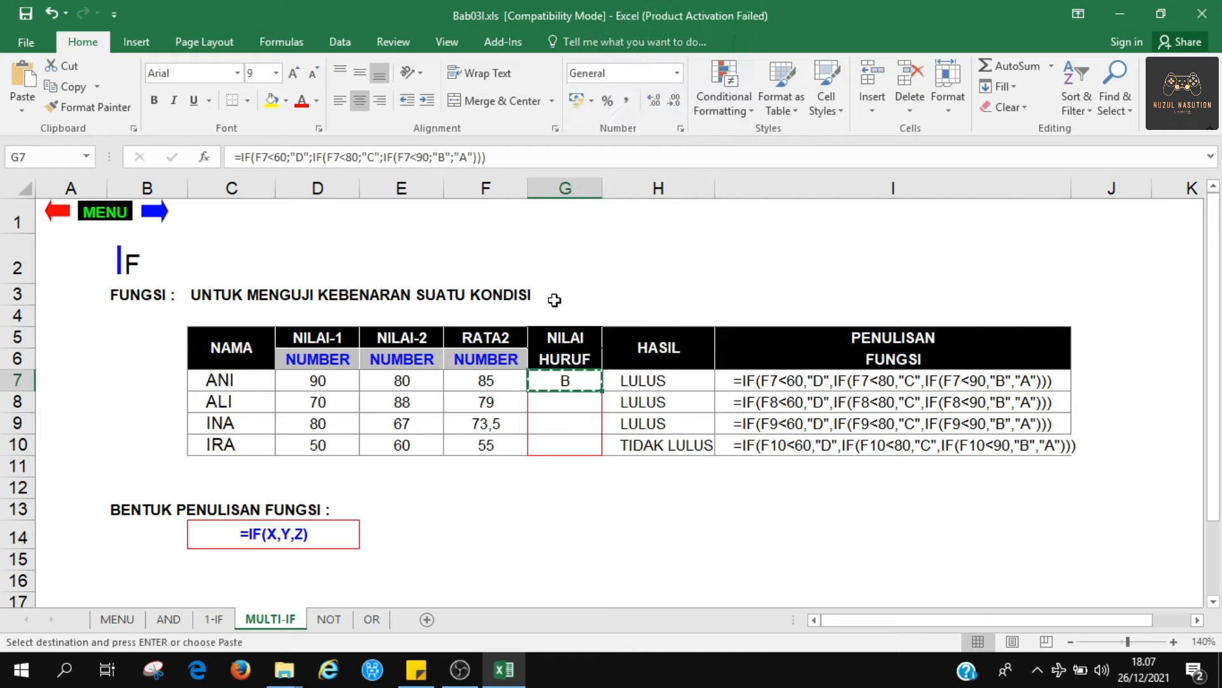
drag(554, 384, 546, 439)
right_click(547, 440)
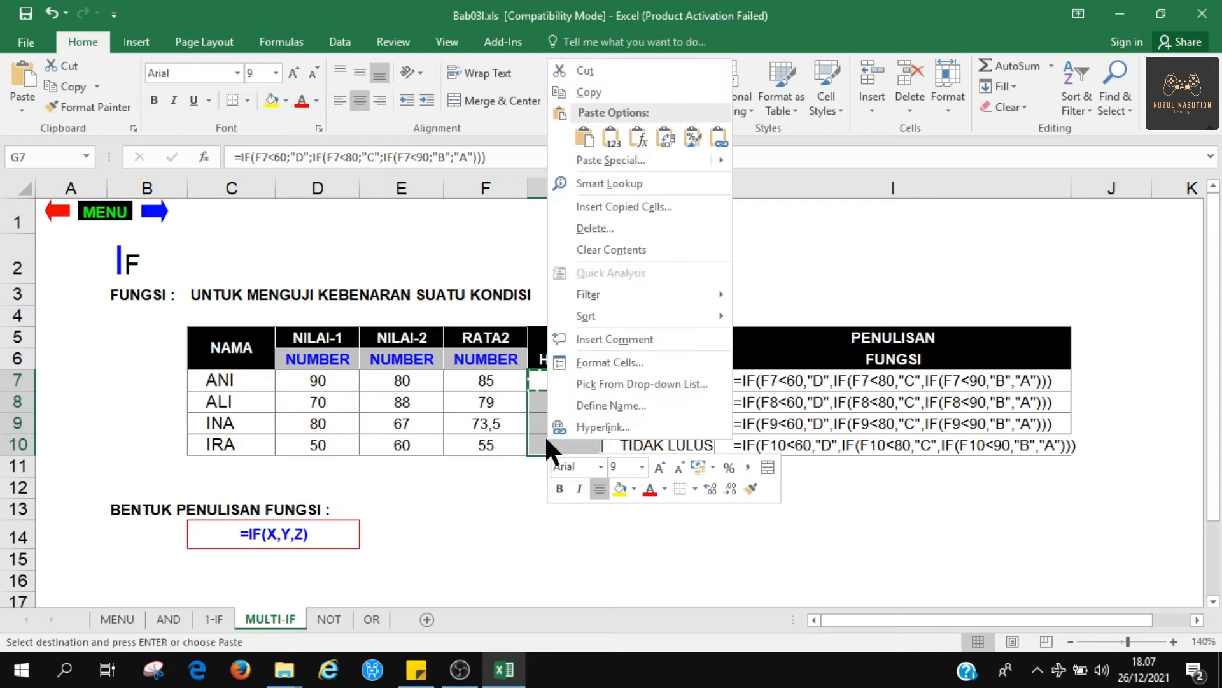
click(630, 137)
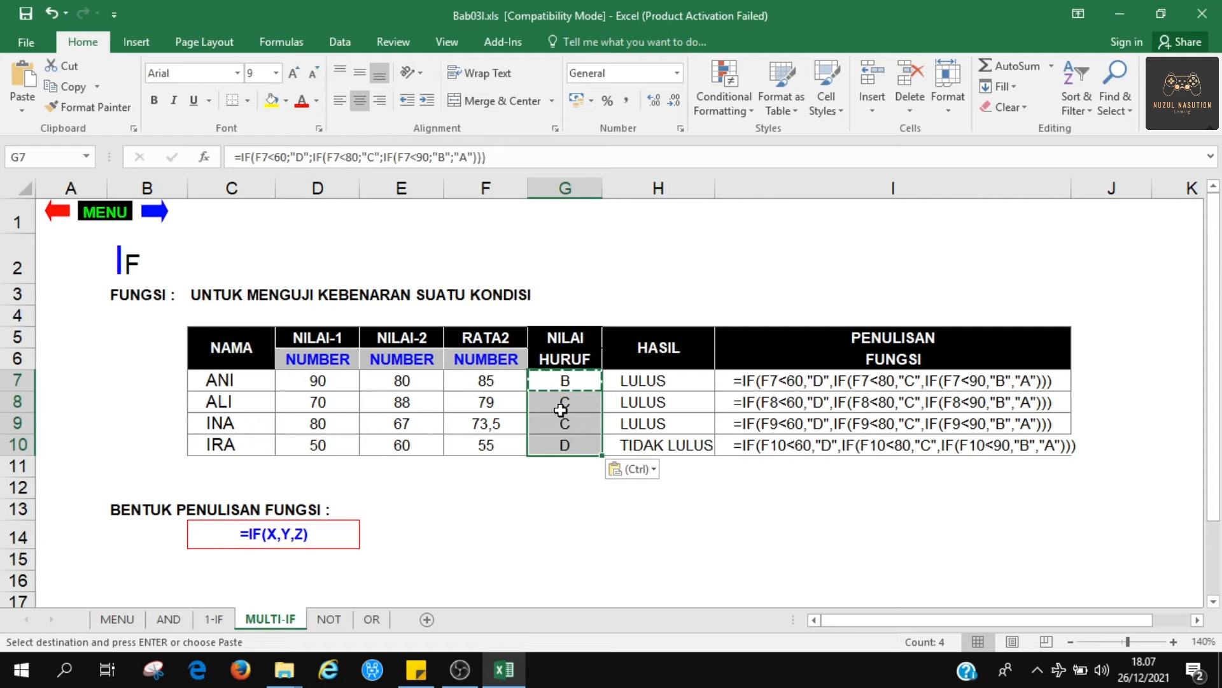
Step: Check the letter grades in the NILAI HURUF column against the averages in the RATA2 column
click(559, 428)
click(559, 445)
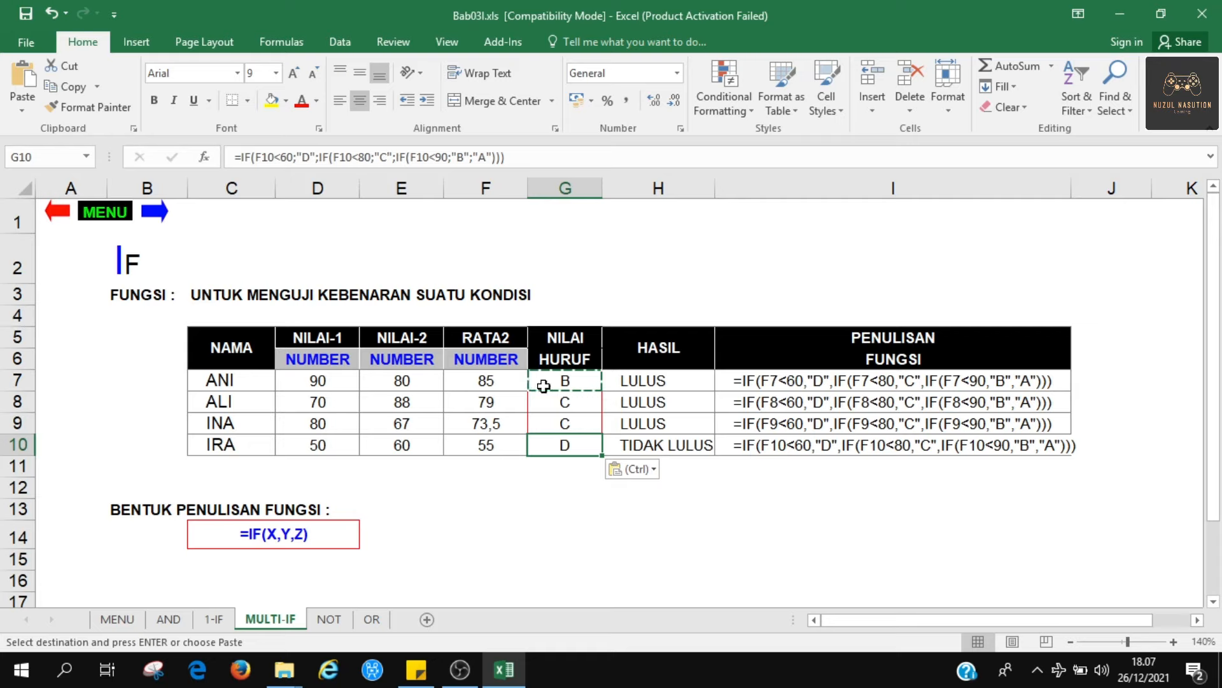
click(493, 382)
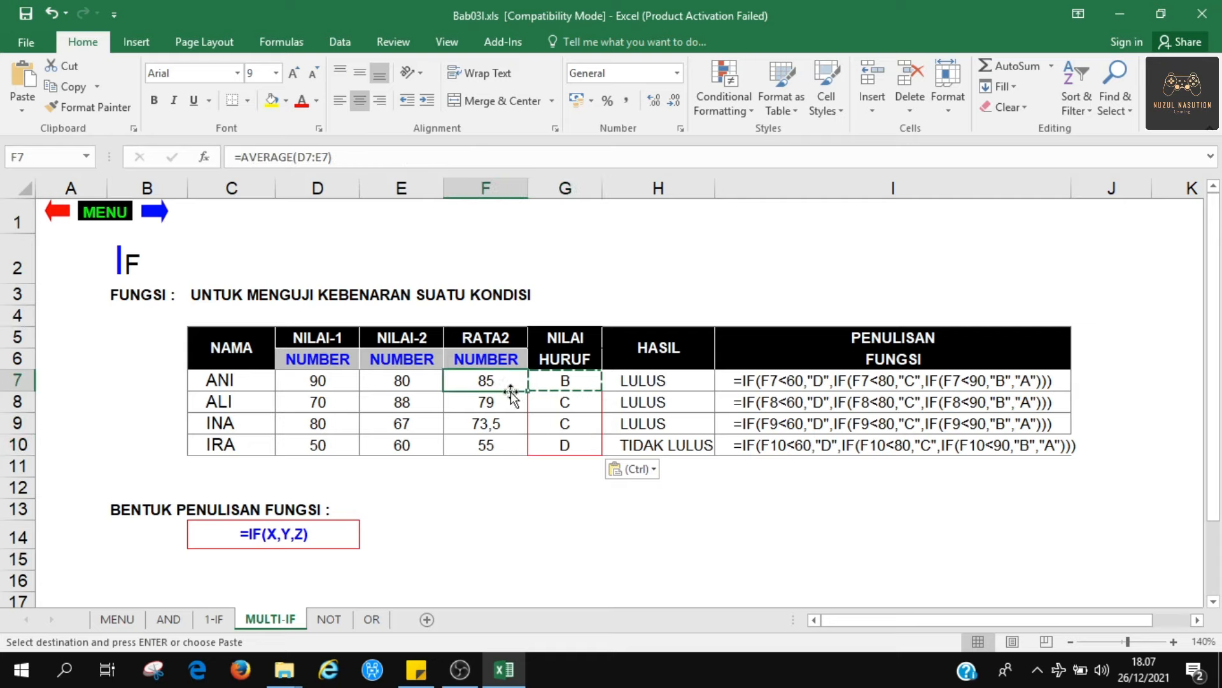
click(253, 427)
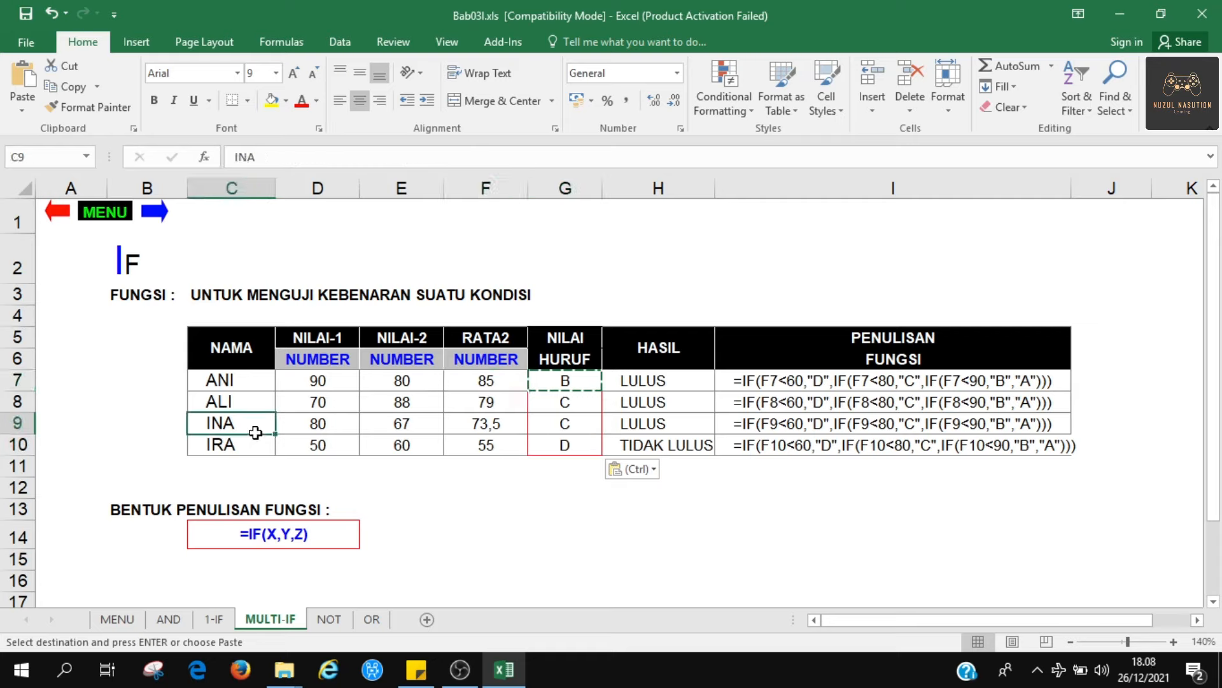
click(563, 446)
click(460, 449)
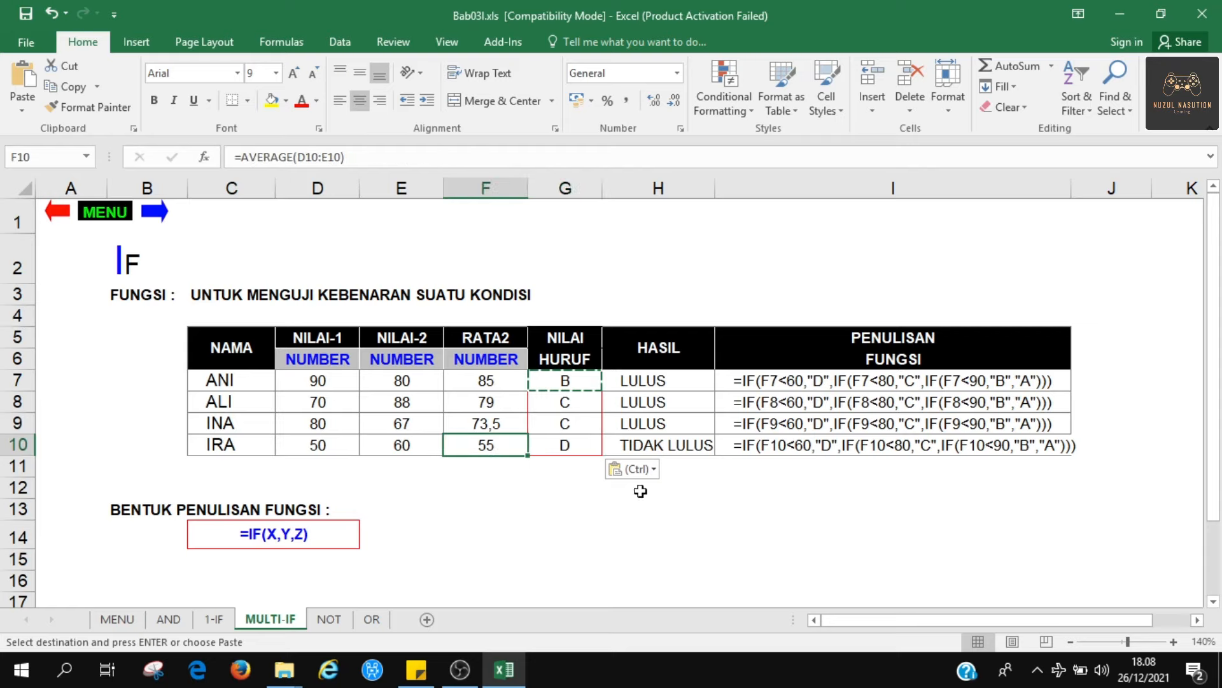
click(557, 471)
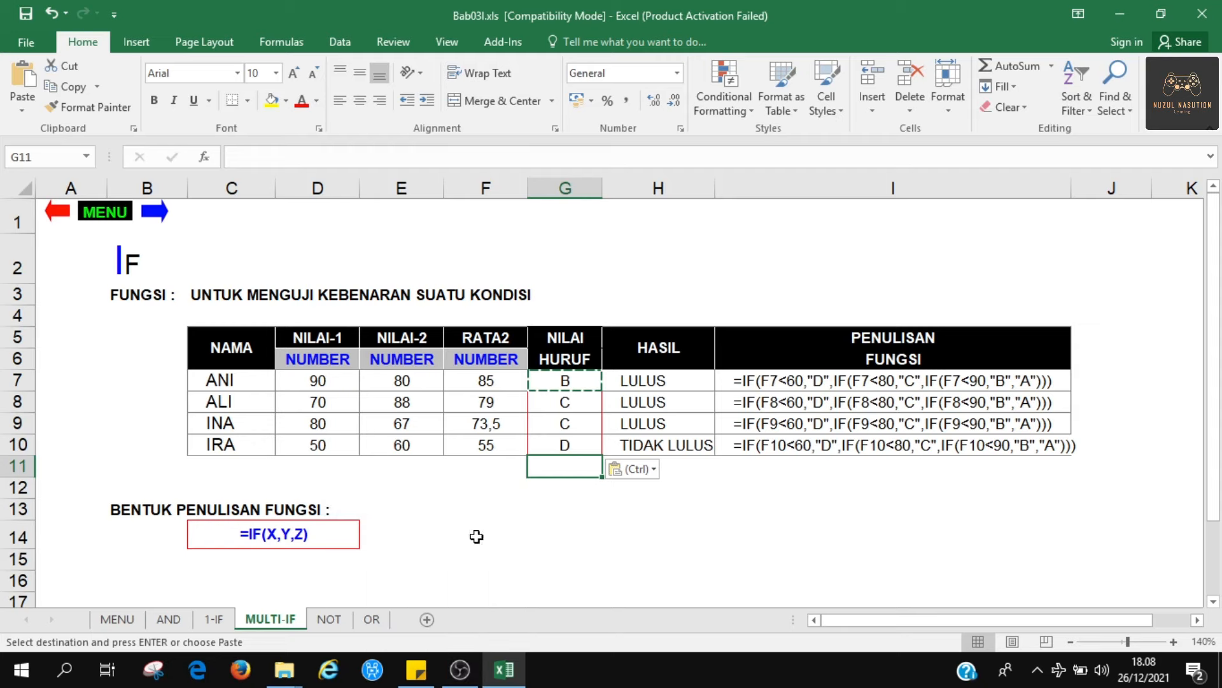
click(460, 669)
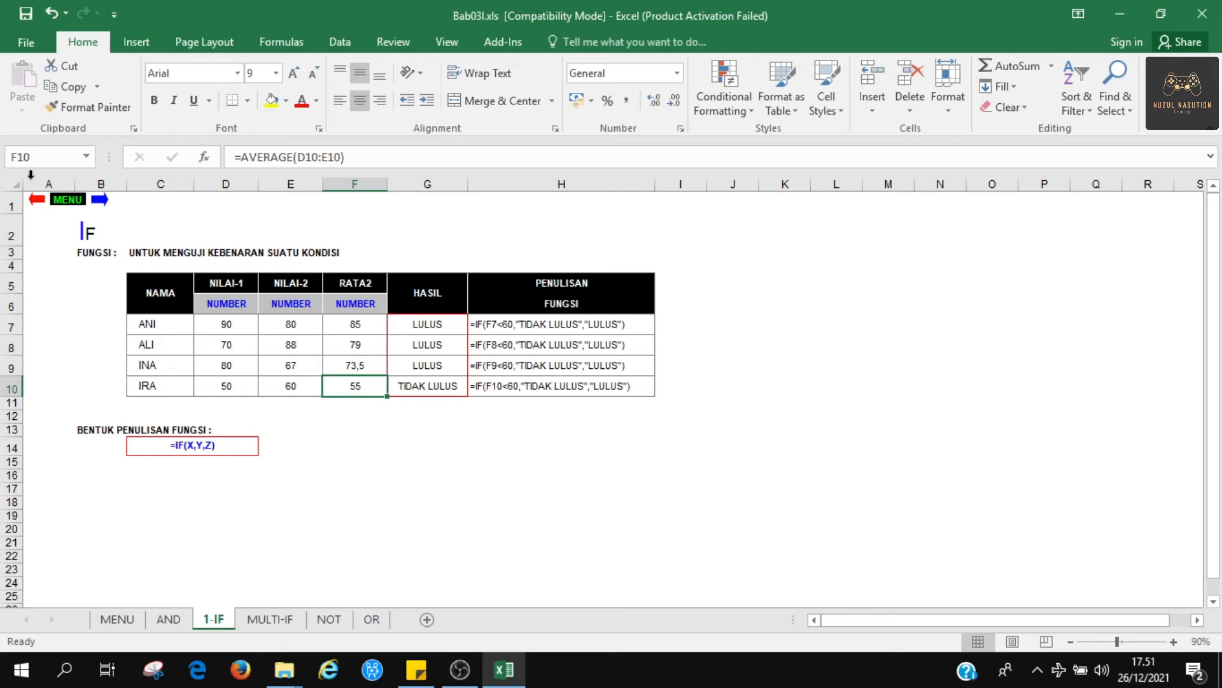
Step: Look over the AND and 1-IF worksheets and return to the MENU sheet
click(37, 200)
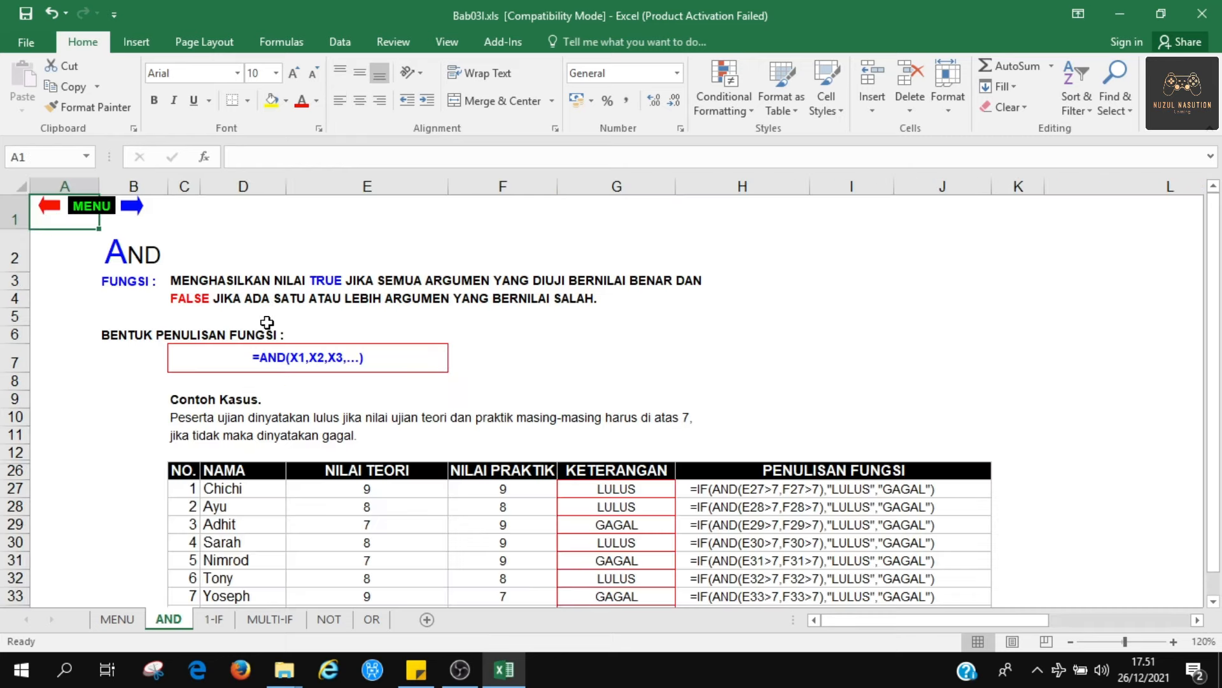
click(132, 205)
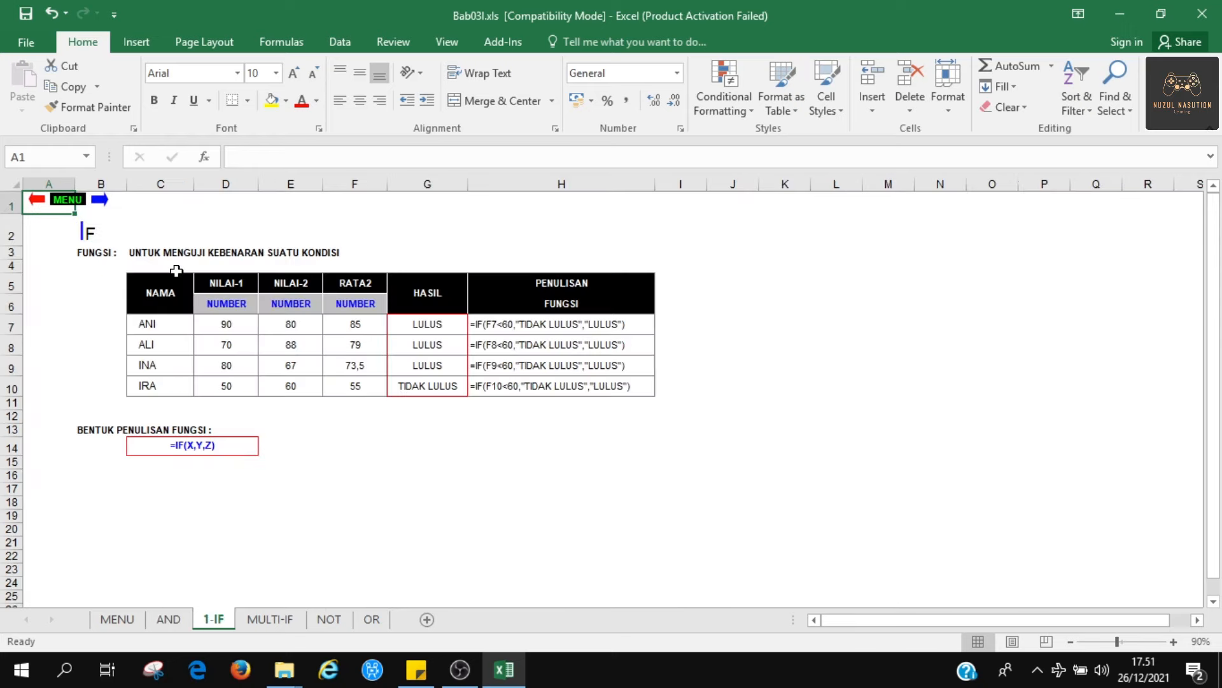
click(70, 201)
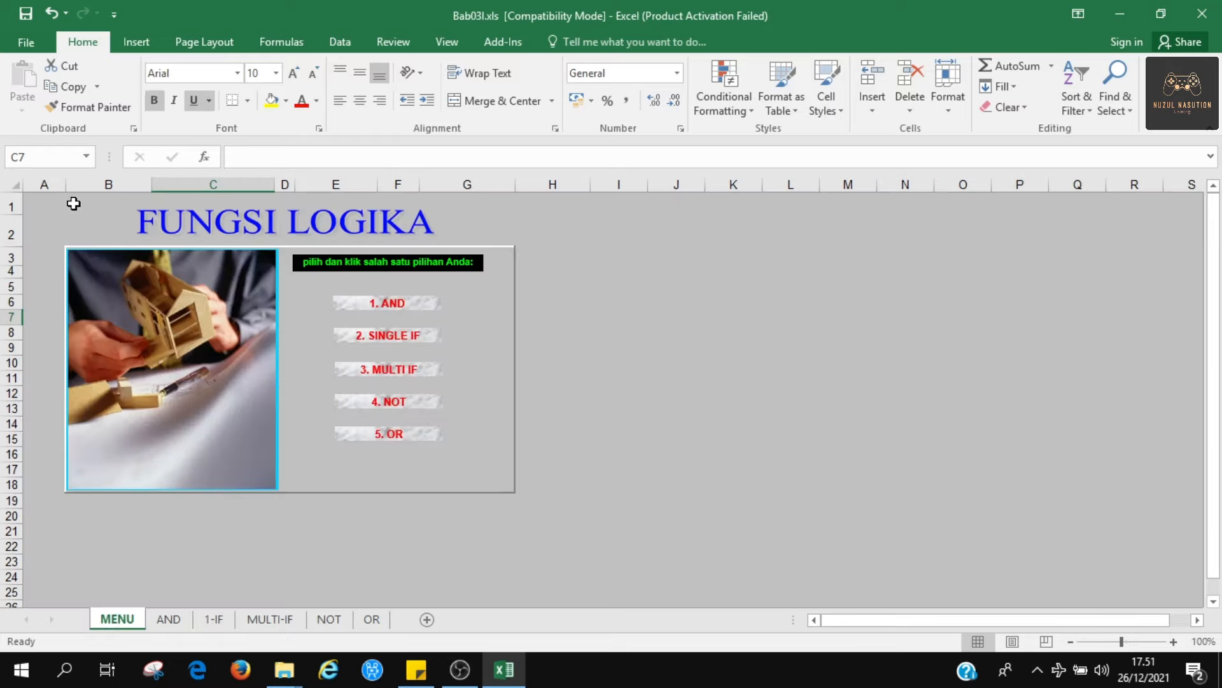
Step: Open the 1-IF worksheet and clear the HASIL results in G7:G10
click(381, 310)
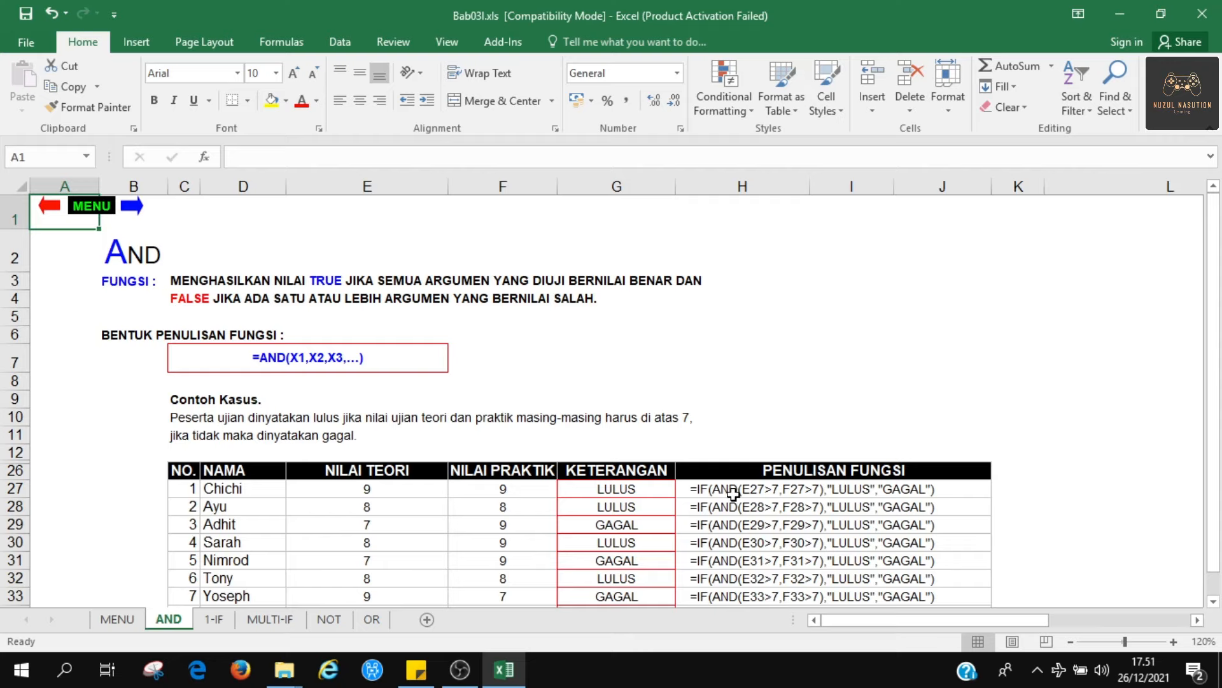
click(51, 210)
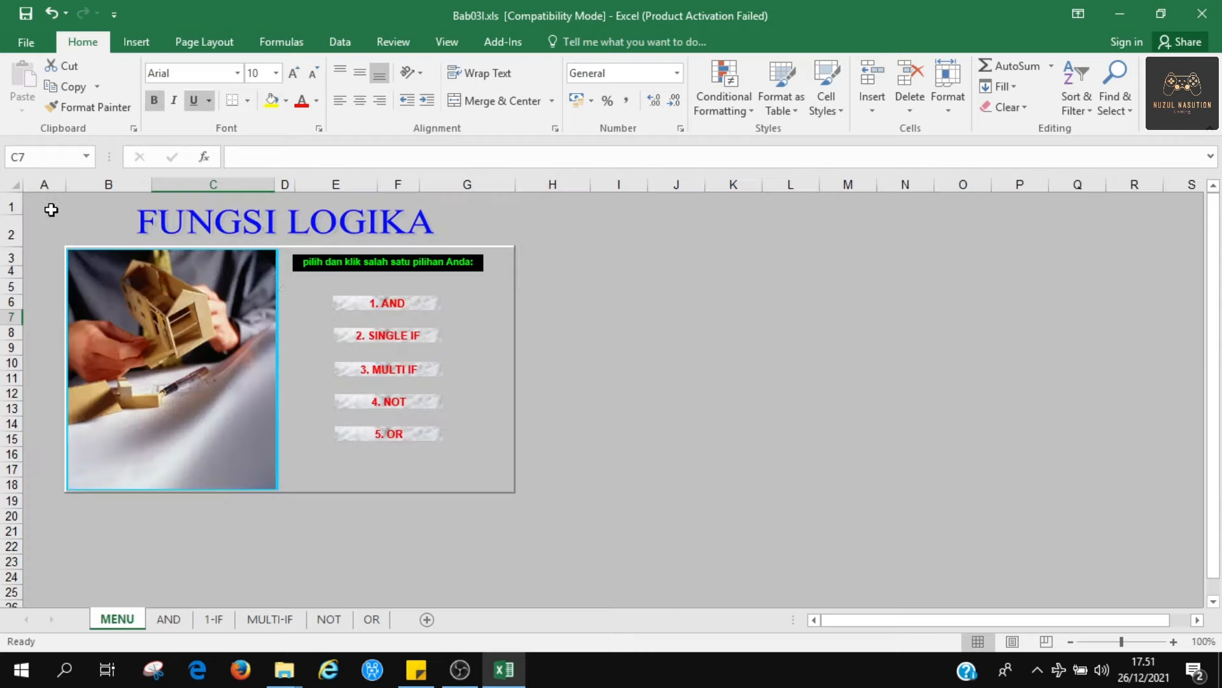
click(410, 344)
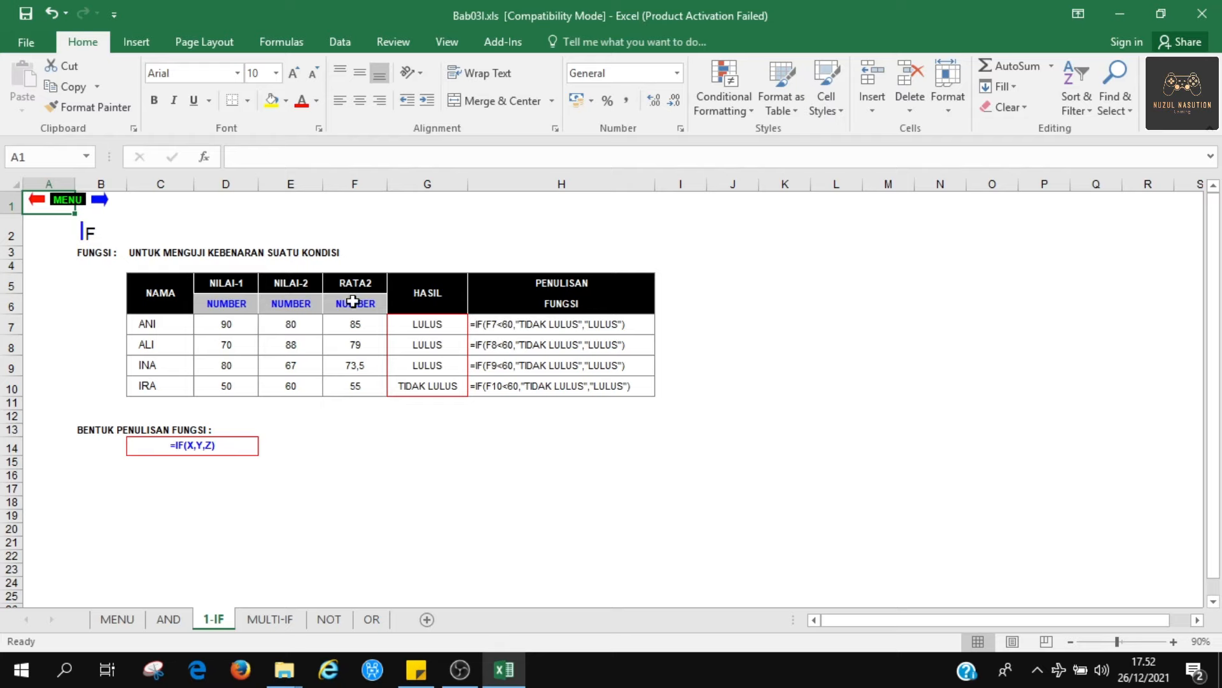
drag(428, 326, 417, 379)
key(Delete)
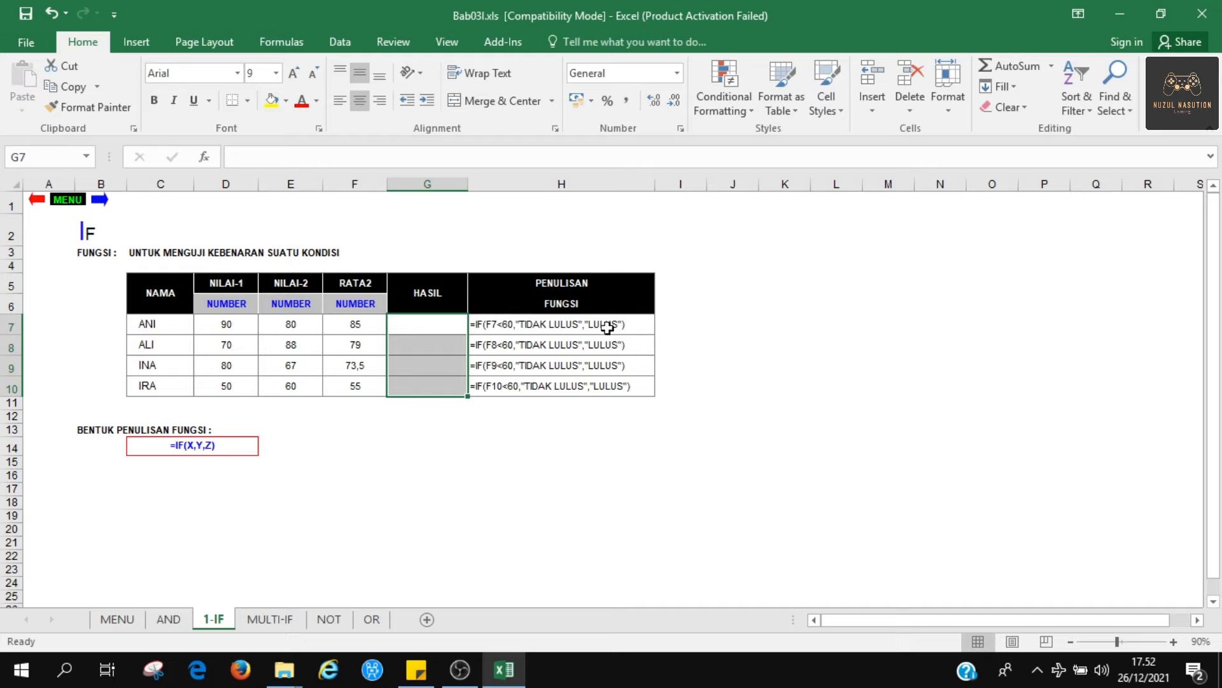
drag(599, 323, 592, 400)
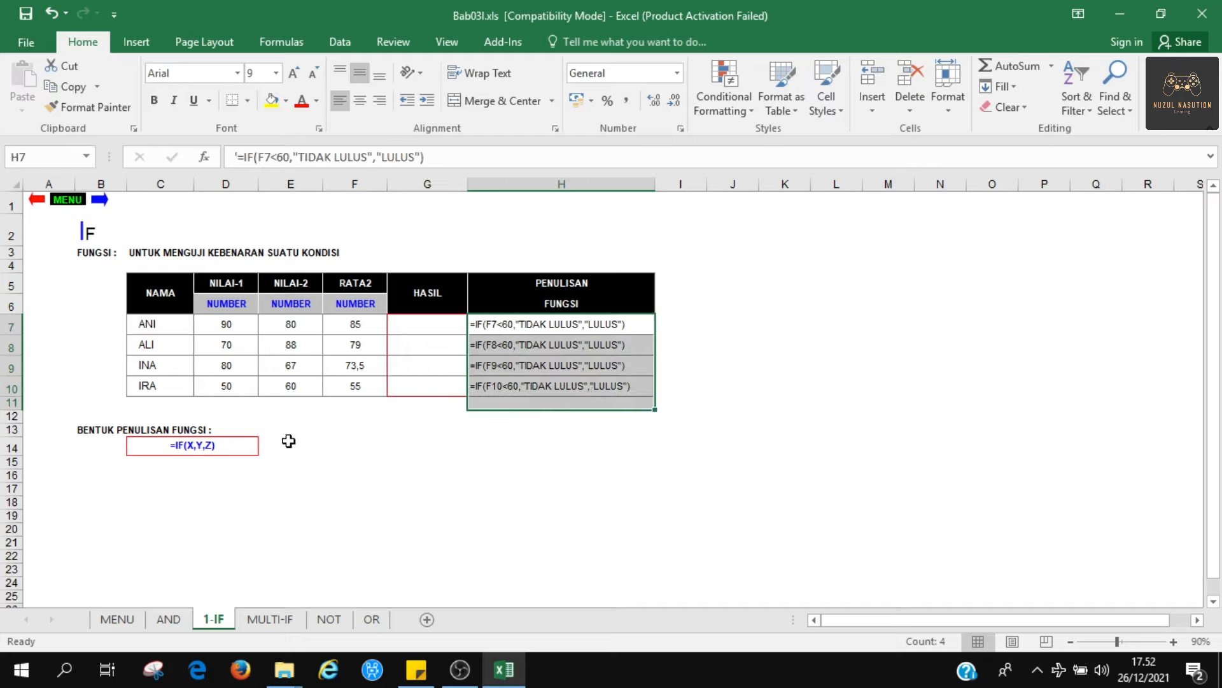
click(288, 441)
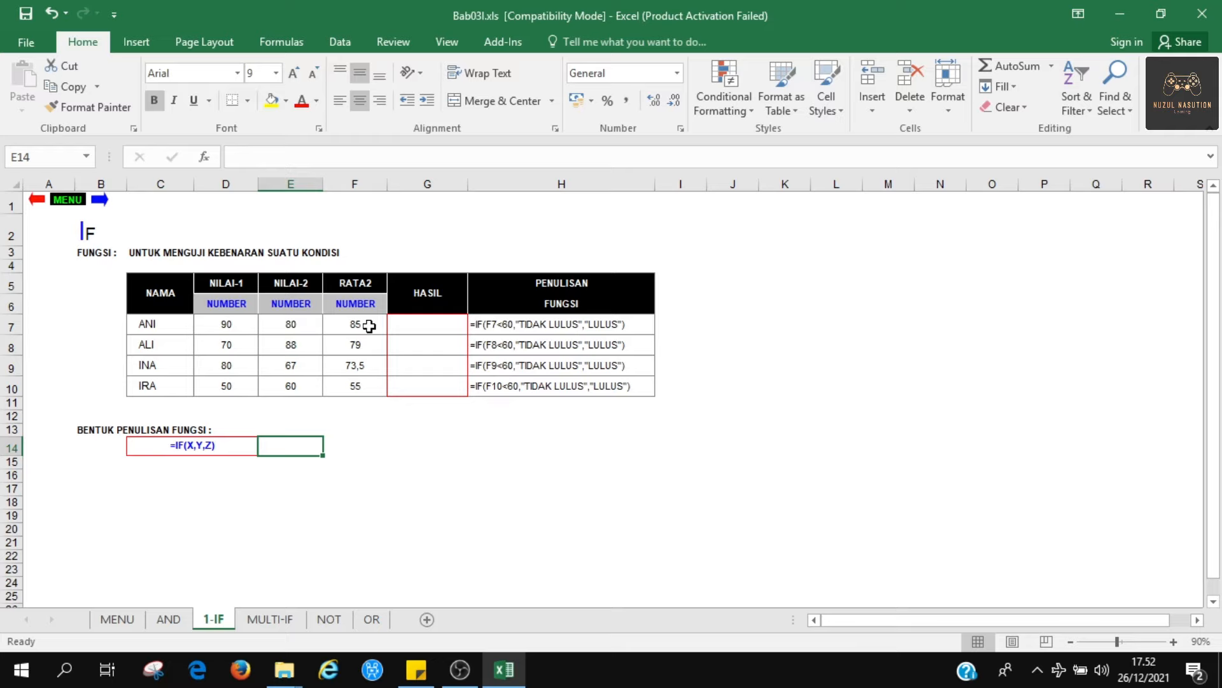
Step: Start an IF formula in G7 of the HASIL column with the logical test F7<60
click(413, 309)
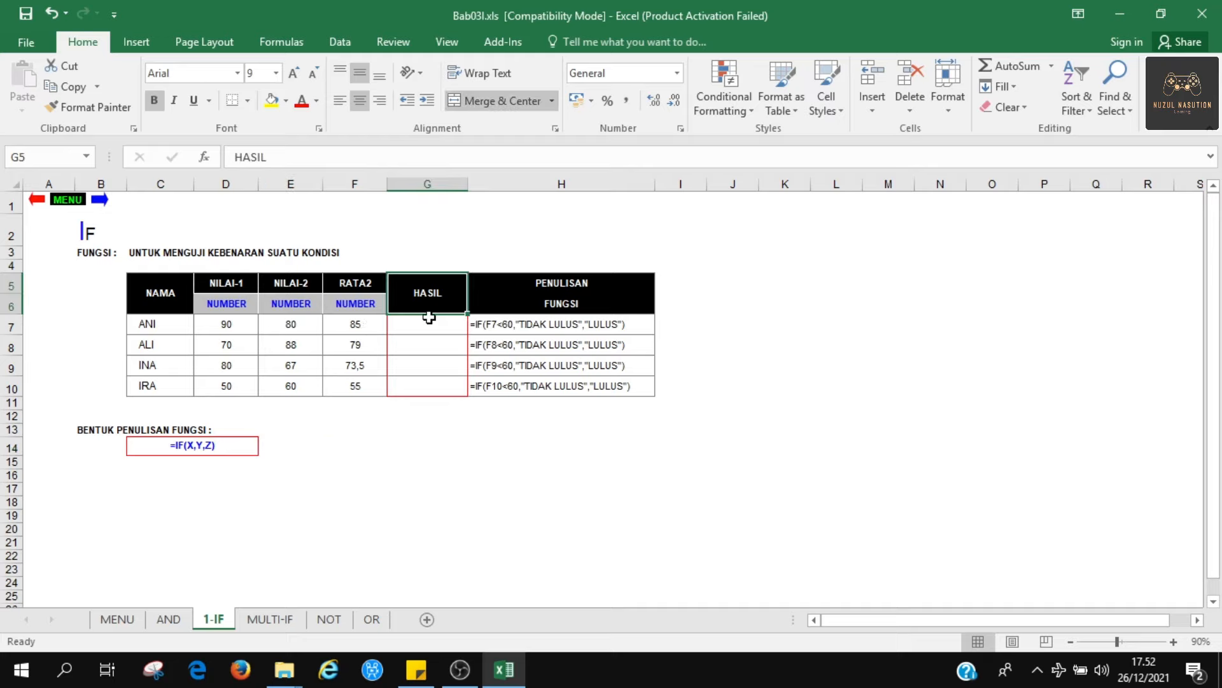
click(430, 320)
text(=)
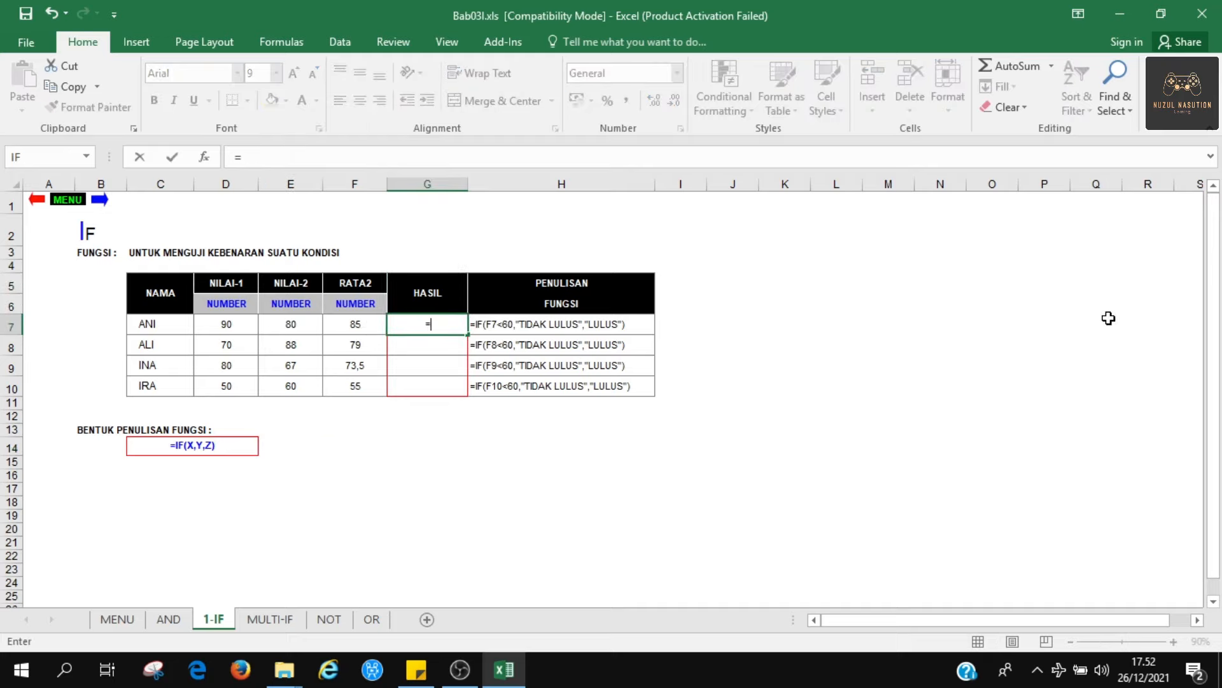
text(IF)
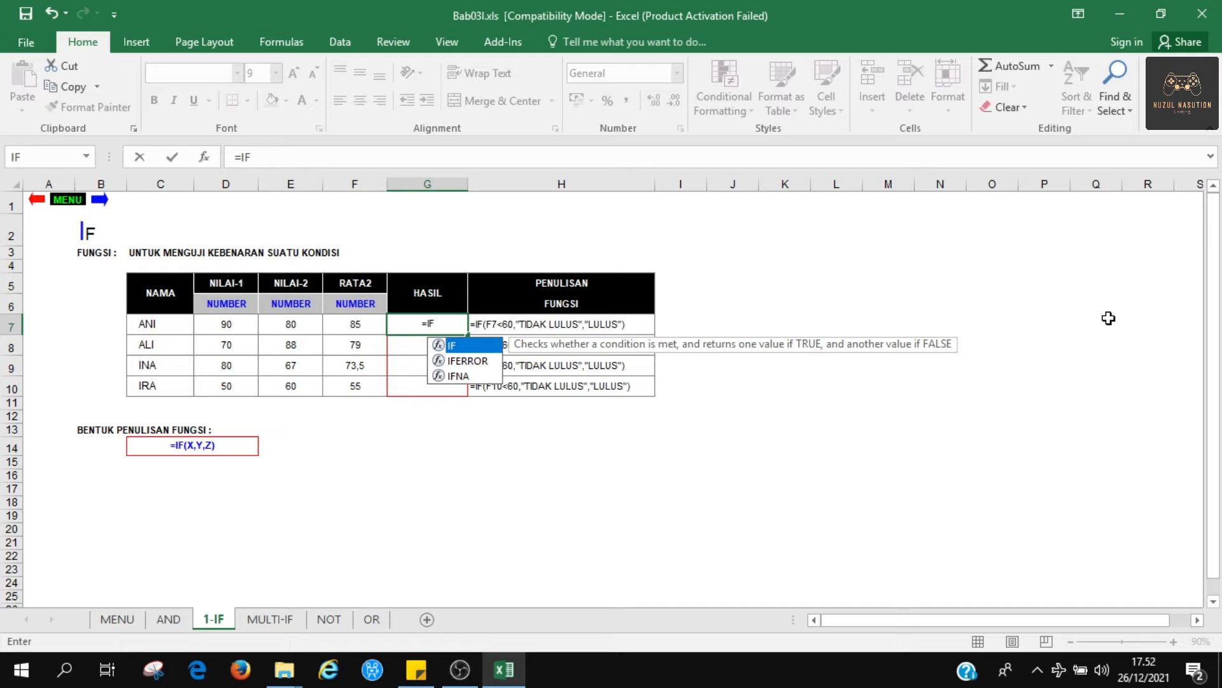
text(()
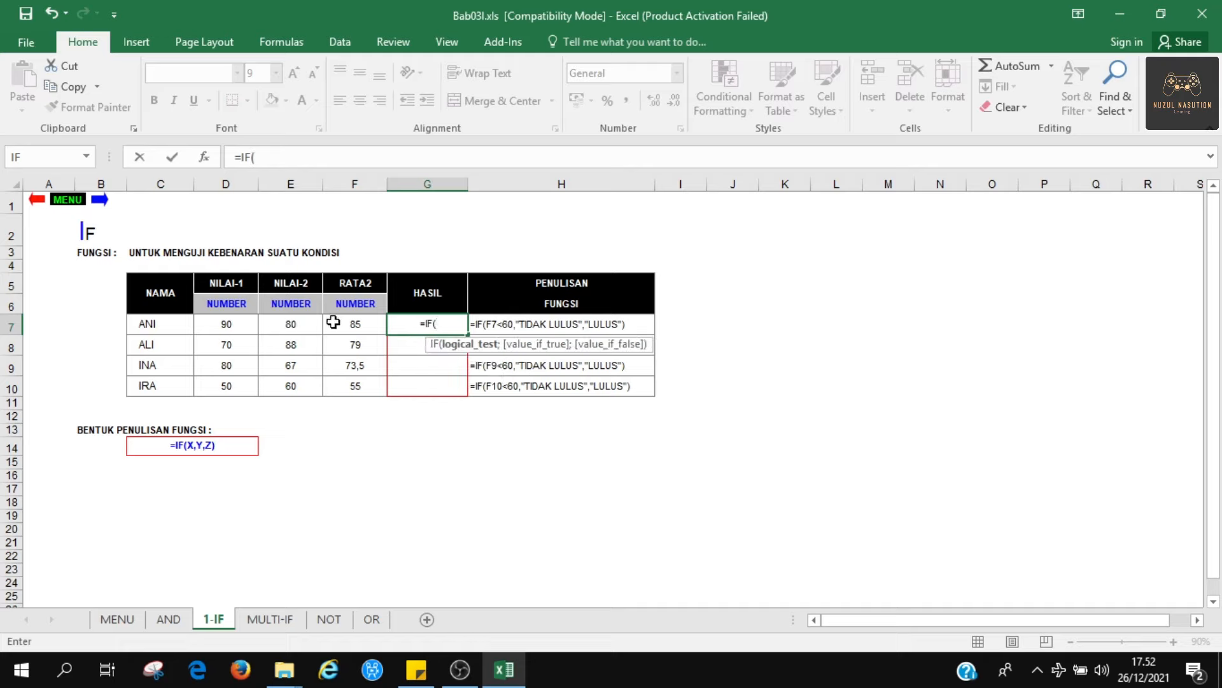
click(333, 322)
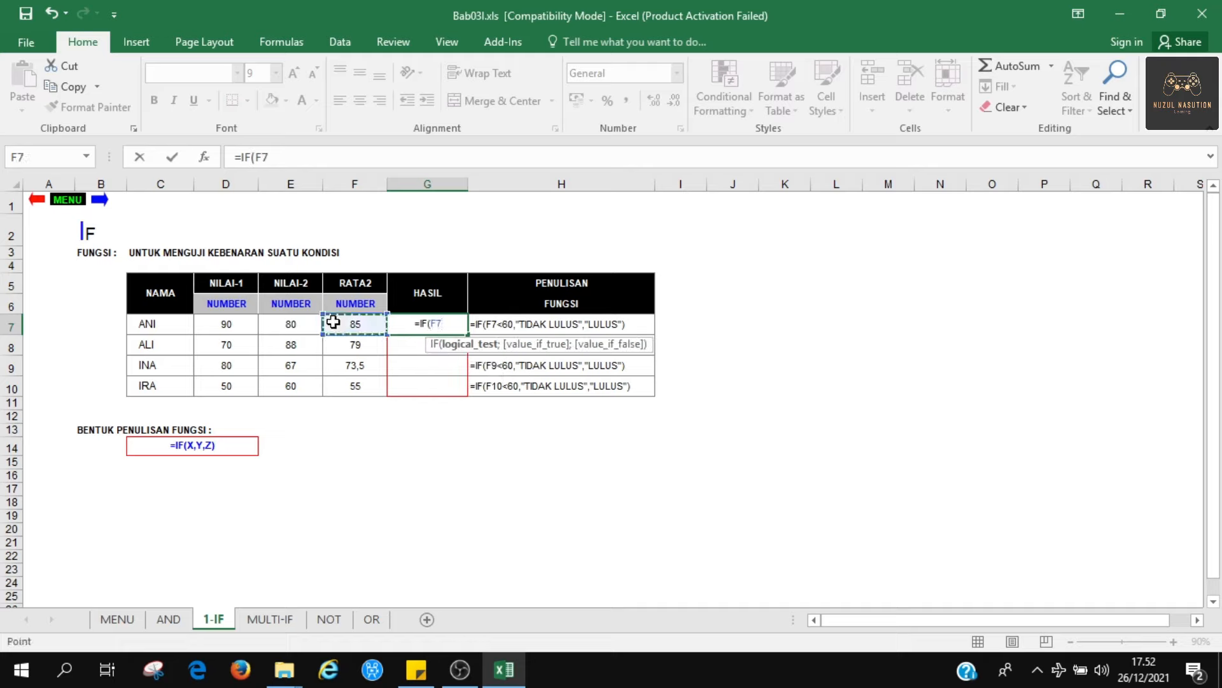
text(<60)
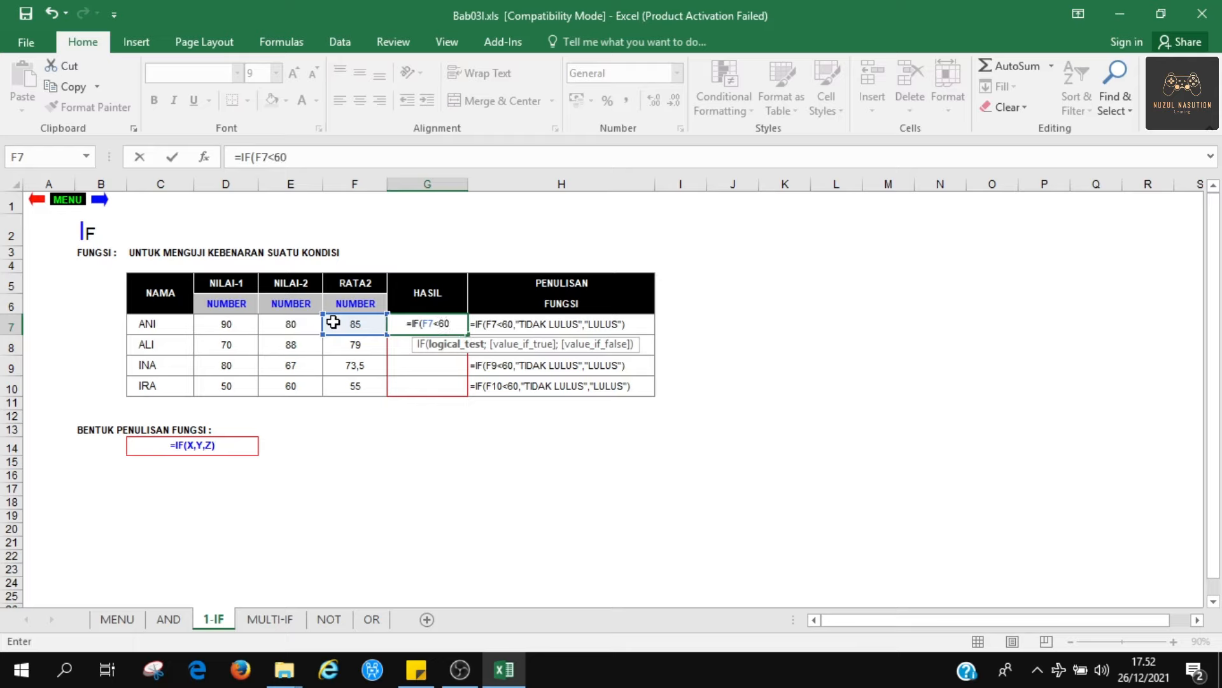
Step: Complete the G7 formula with "TIDAK LULUS" as the true result and "LULUS" as the false result, and accept it
text(;")
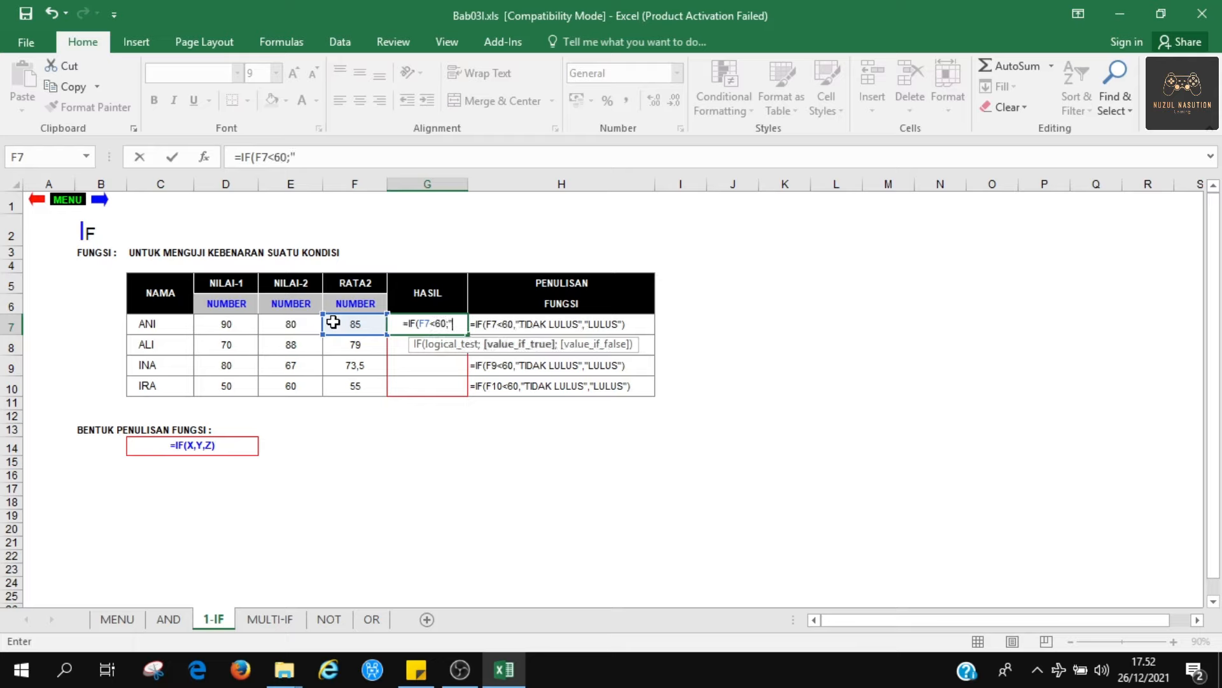
text(TID)
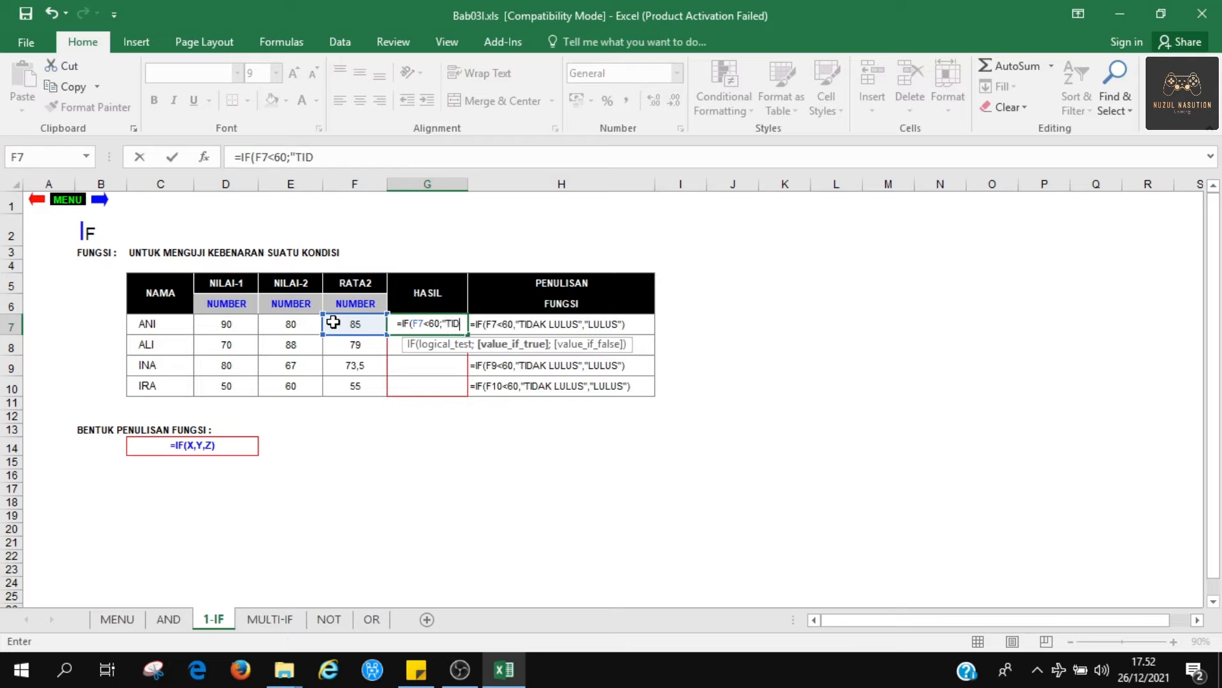
text(AK LULU)
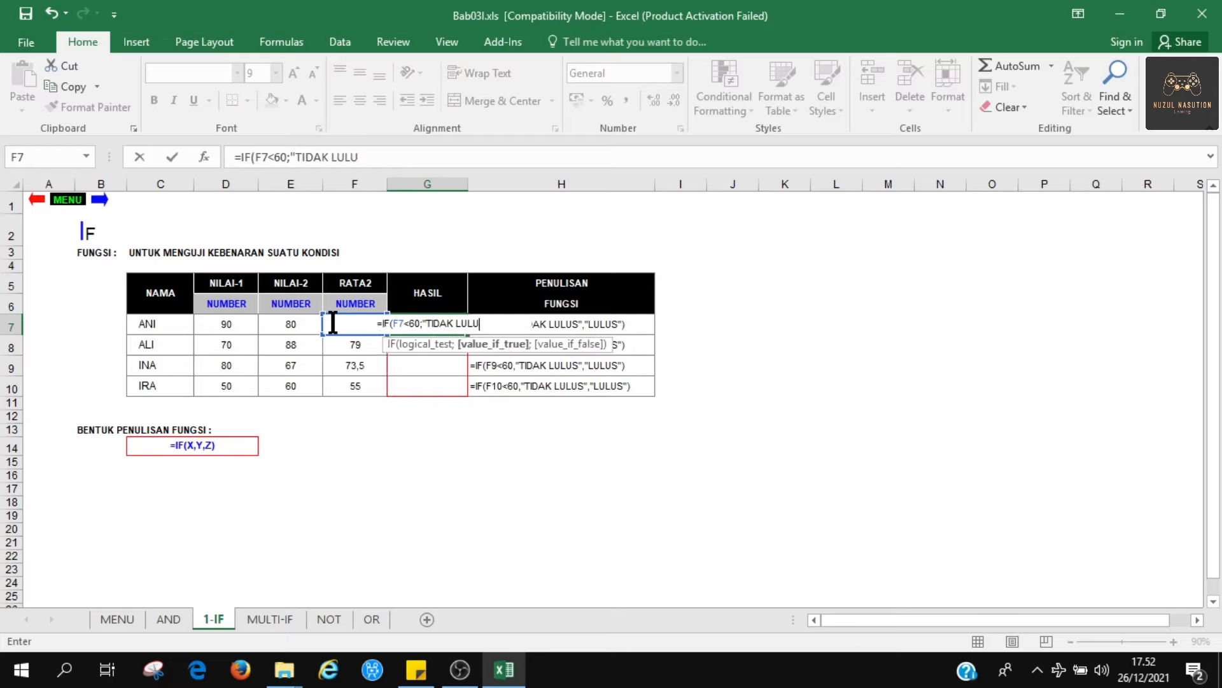
text(S";)
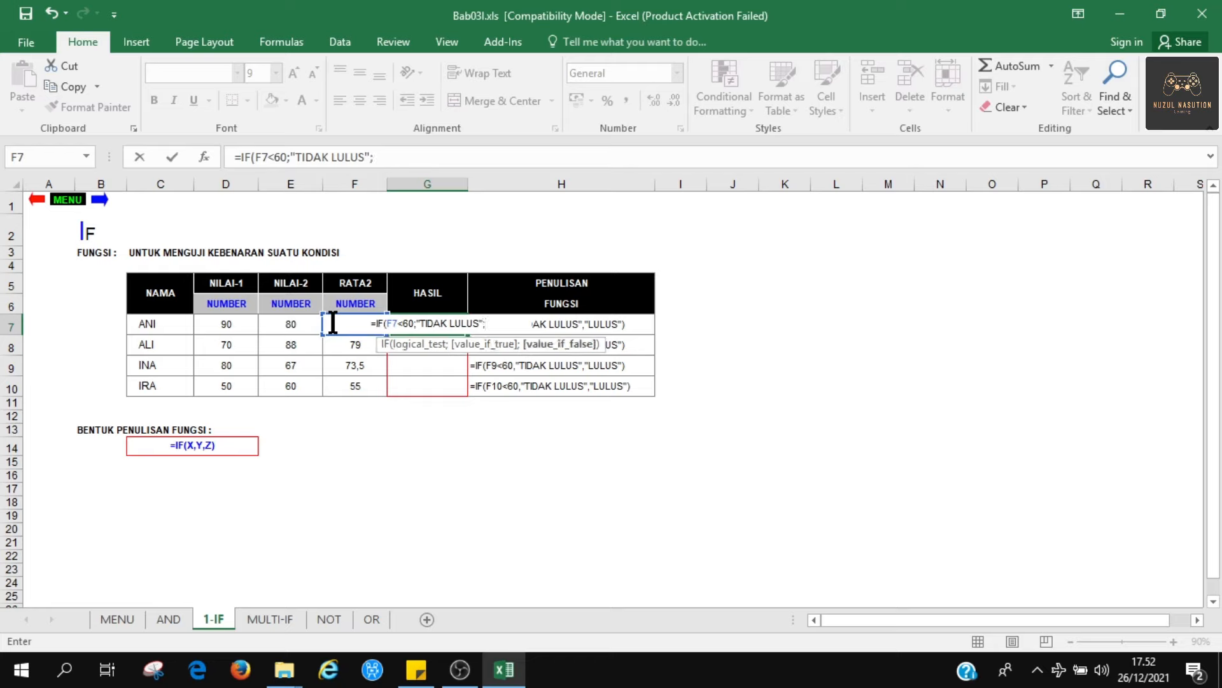
text("LULU)
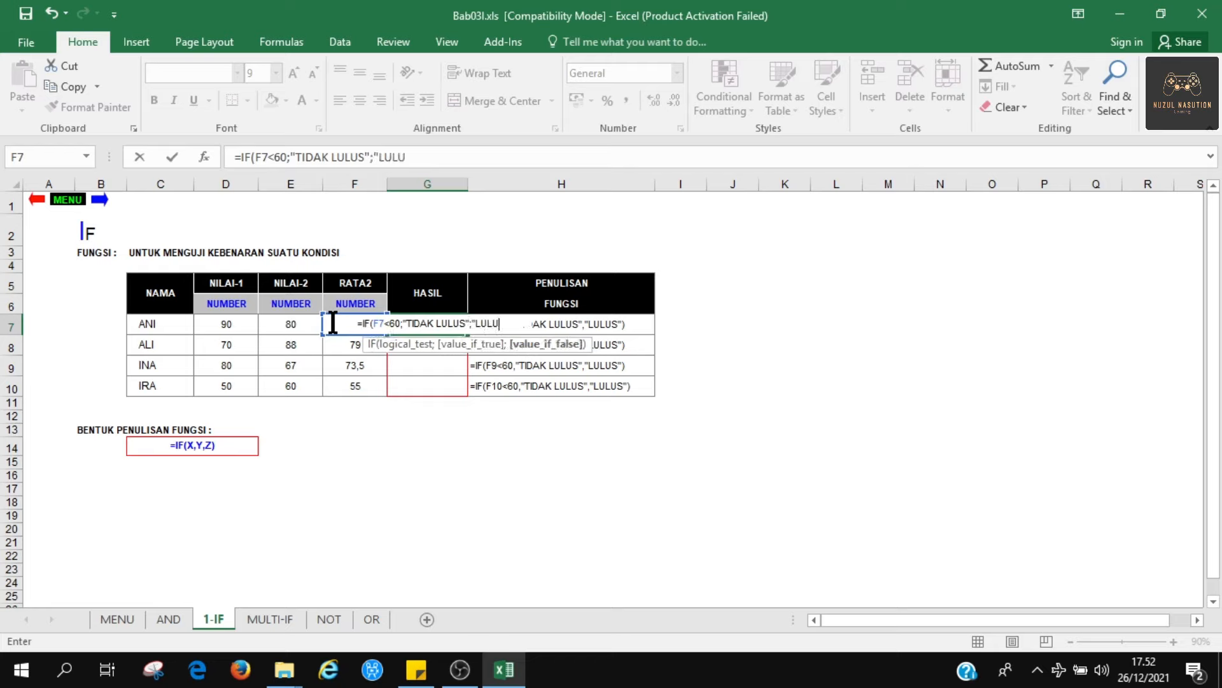
text(S")
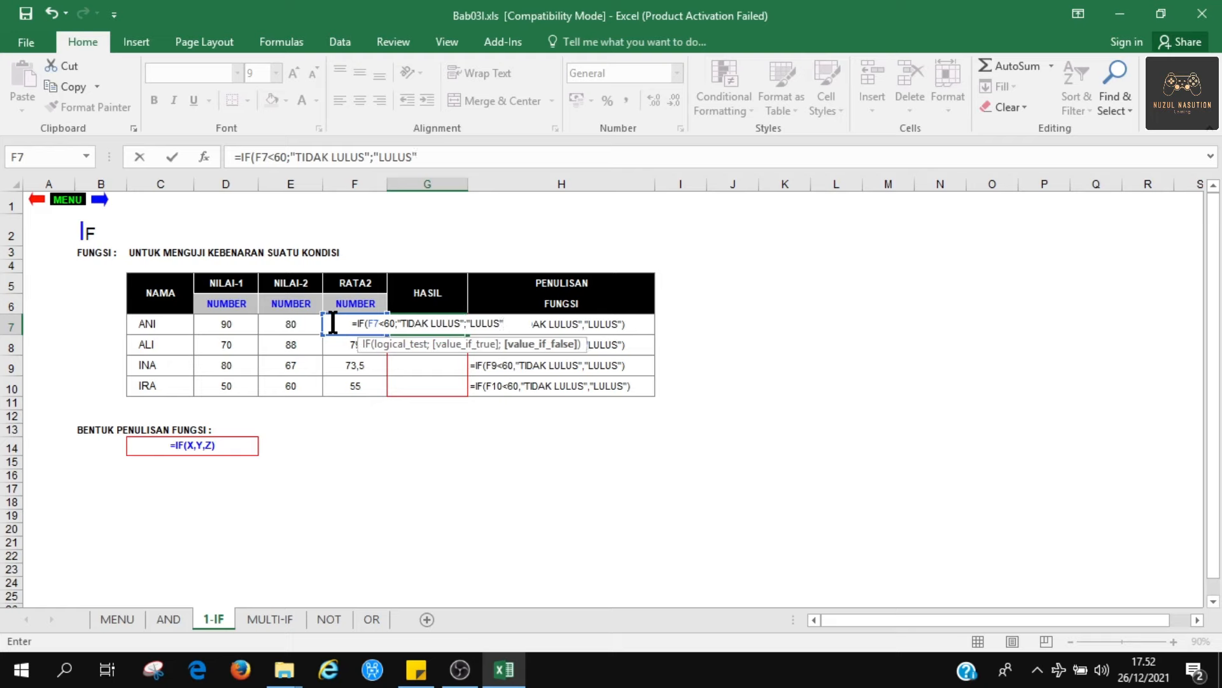
key(Return)
Step: Fill the G7 formula down through G10 and undo the fill
key(Up)
key(ctrl+c)
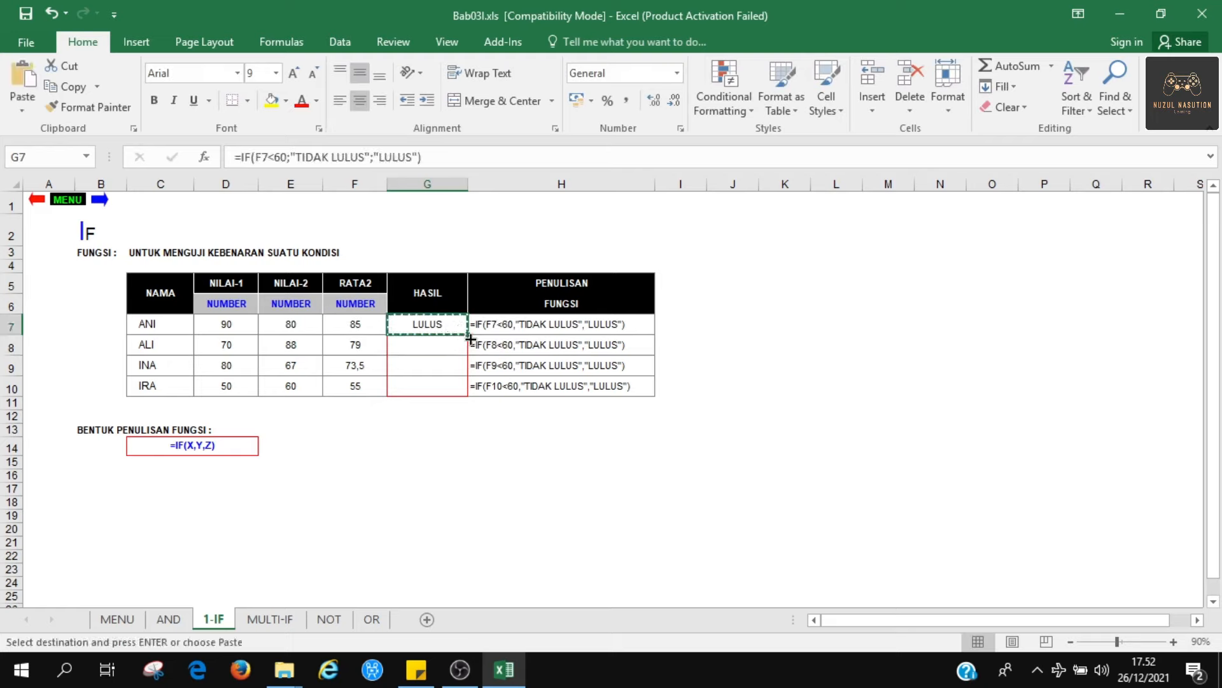
drag(471, 339, 451, 385)
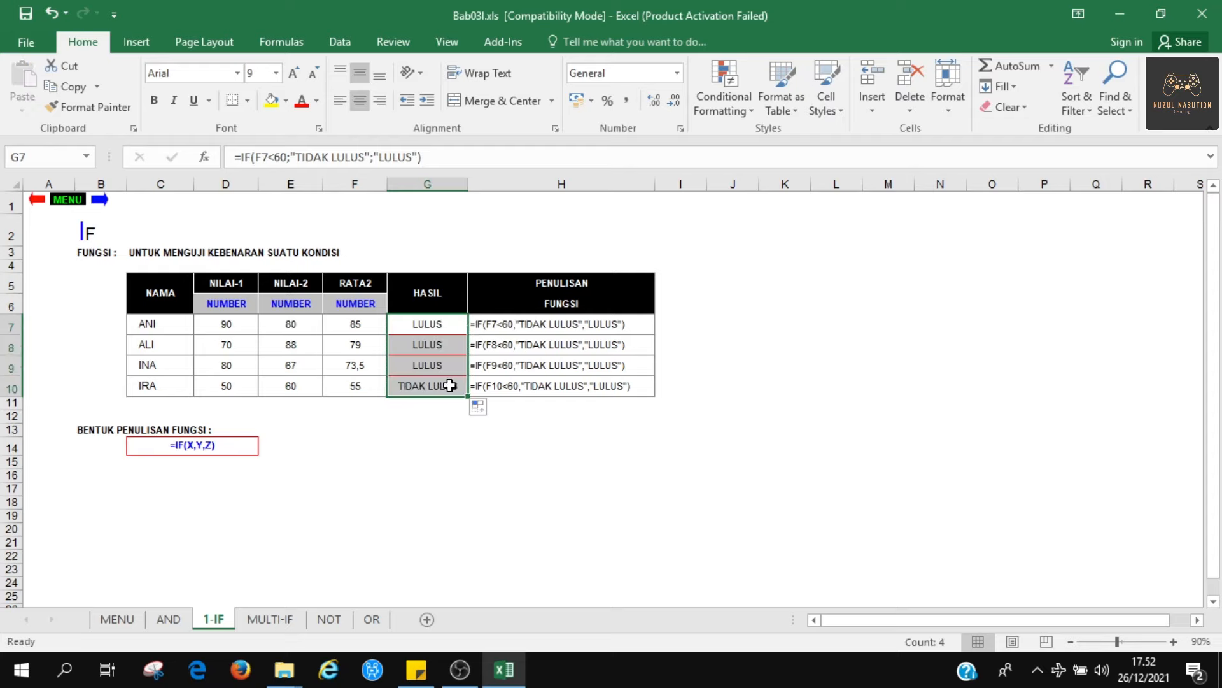
click(441, 419)
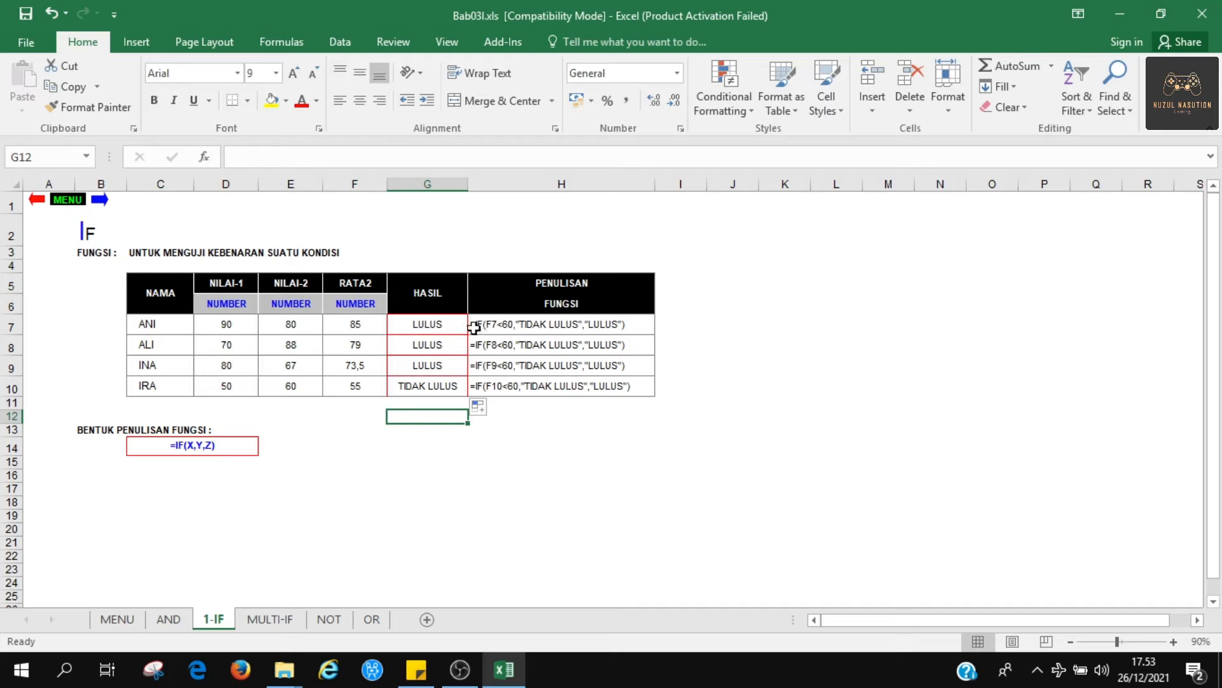
drag(457, 328, 455, 386)
key(ctrl+z)
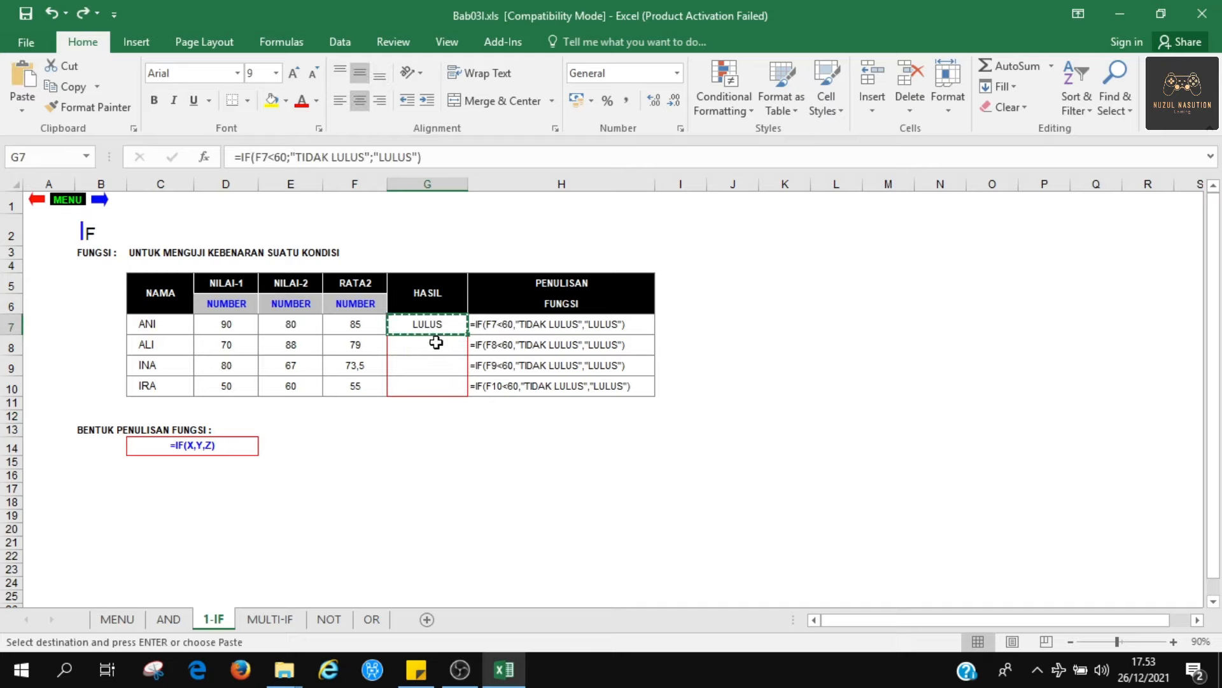
Step: Copy the G7 formula and paste it as a formula over G7:G10 in the HASIL column
right_click(427, 326)
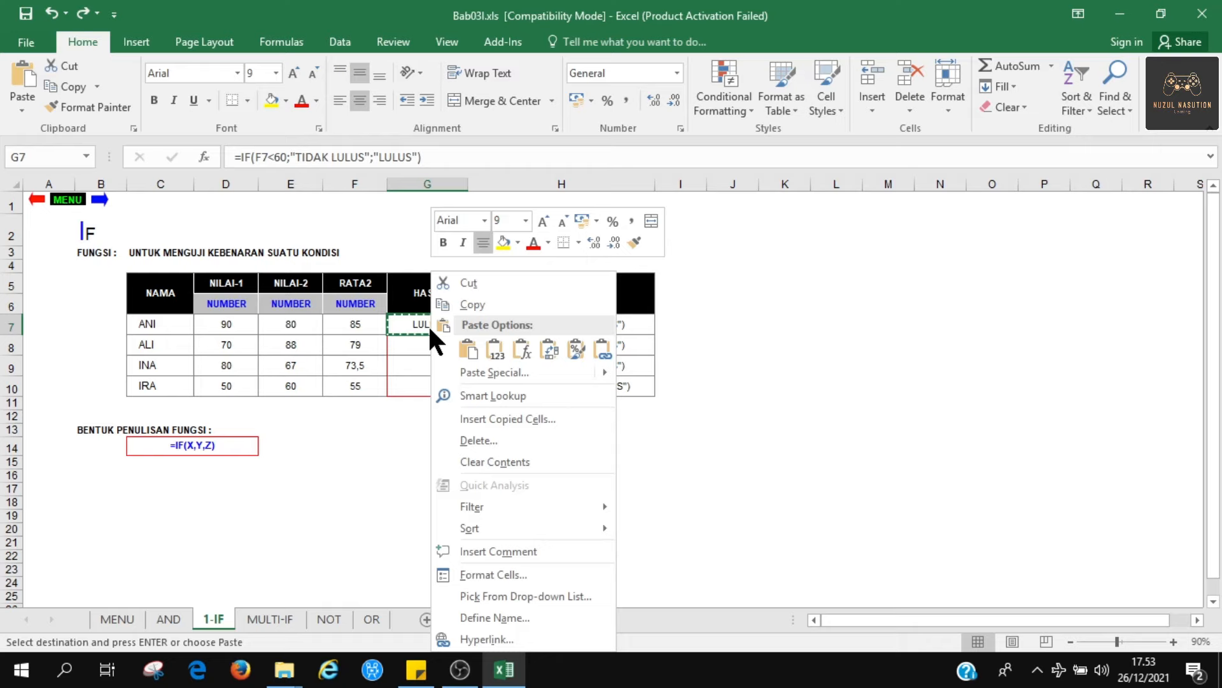
click(495, 304)
drag(426, 344, 435, 380)
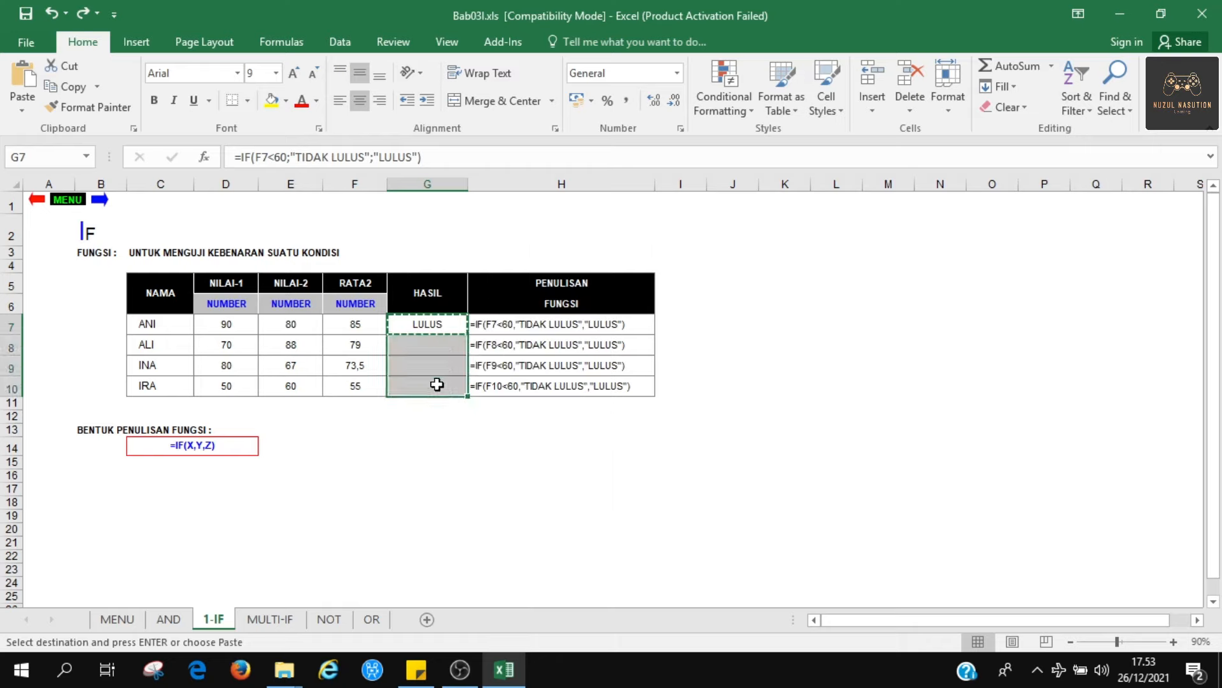
right_click(434, 380)
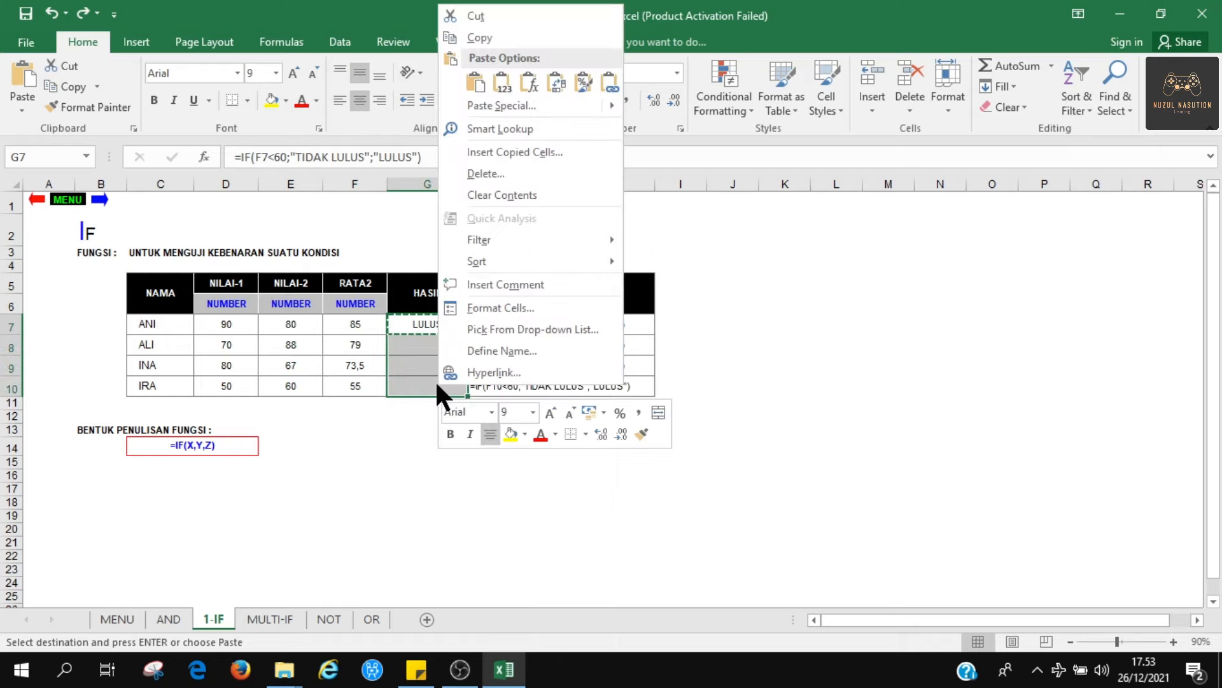
click(525, 81)
click(451, 418)
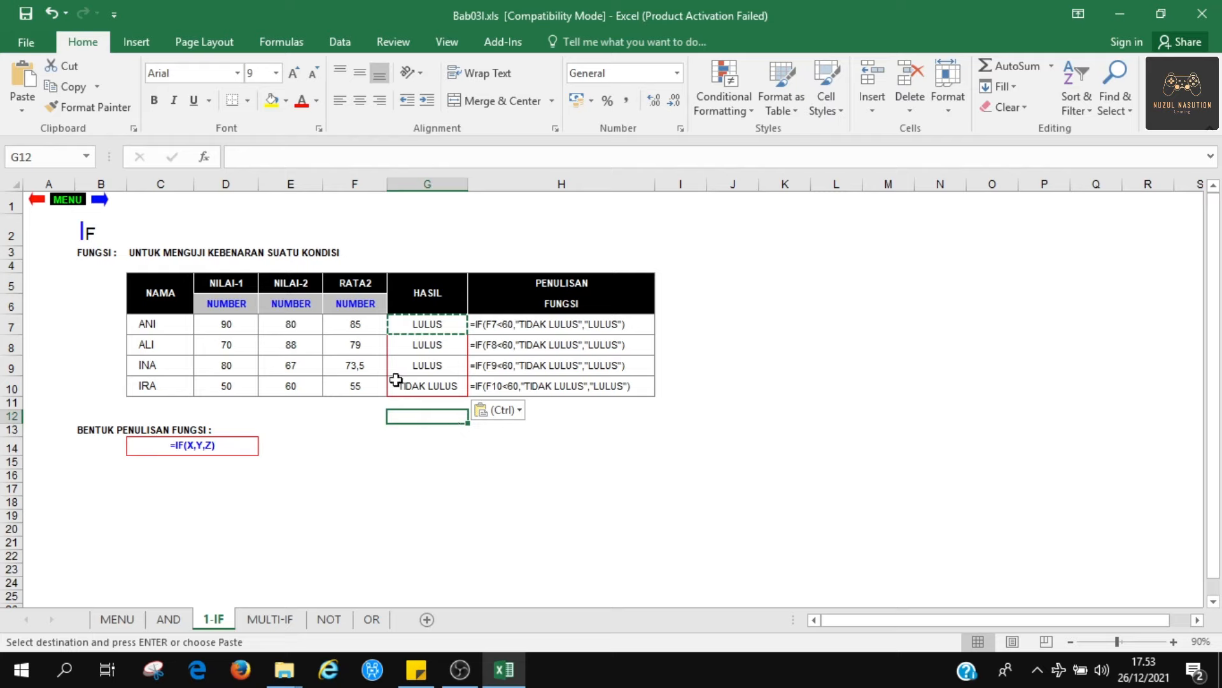
Step: Check the HASIL formula in row 10 against that row's RATA2 average and scores
click(445, 392)
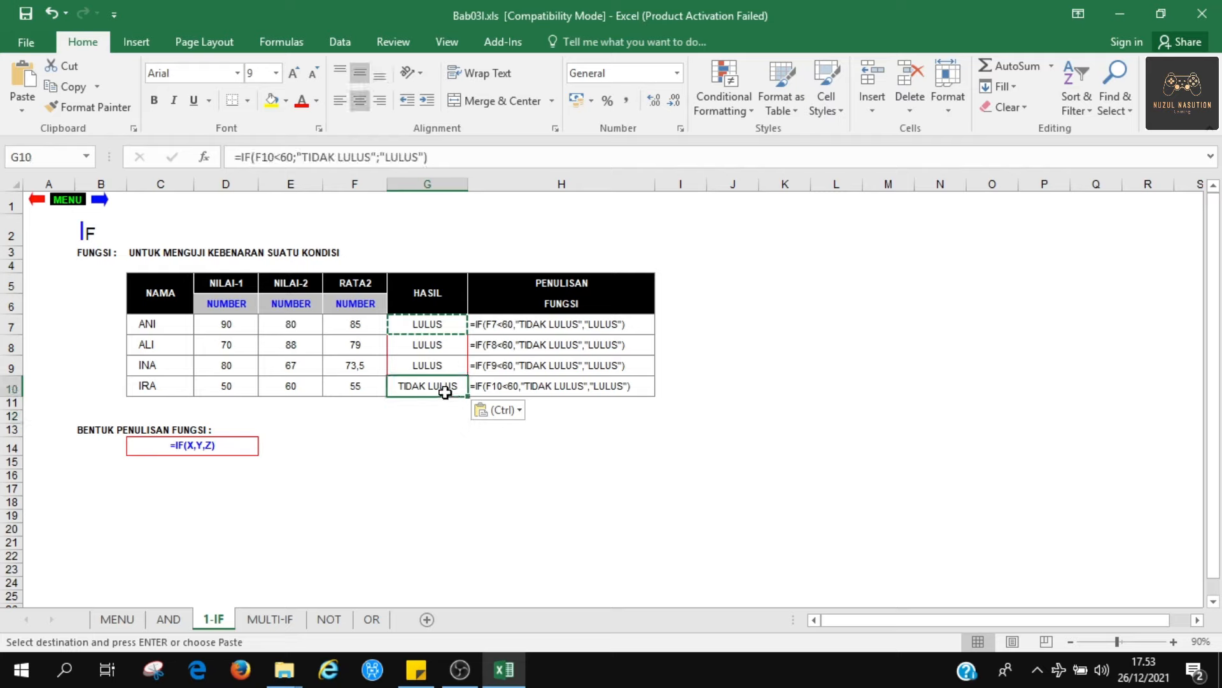
click(373, 394)
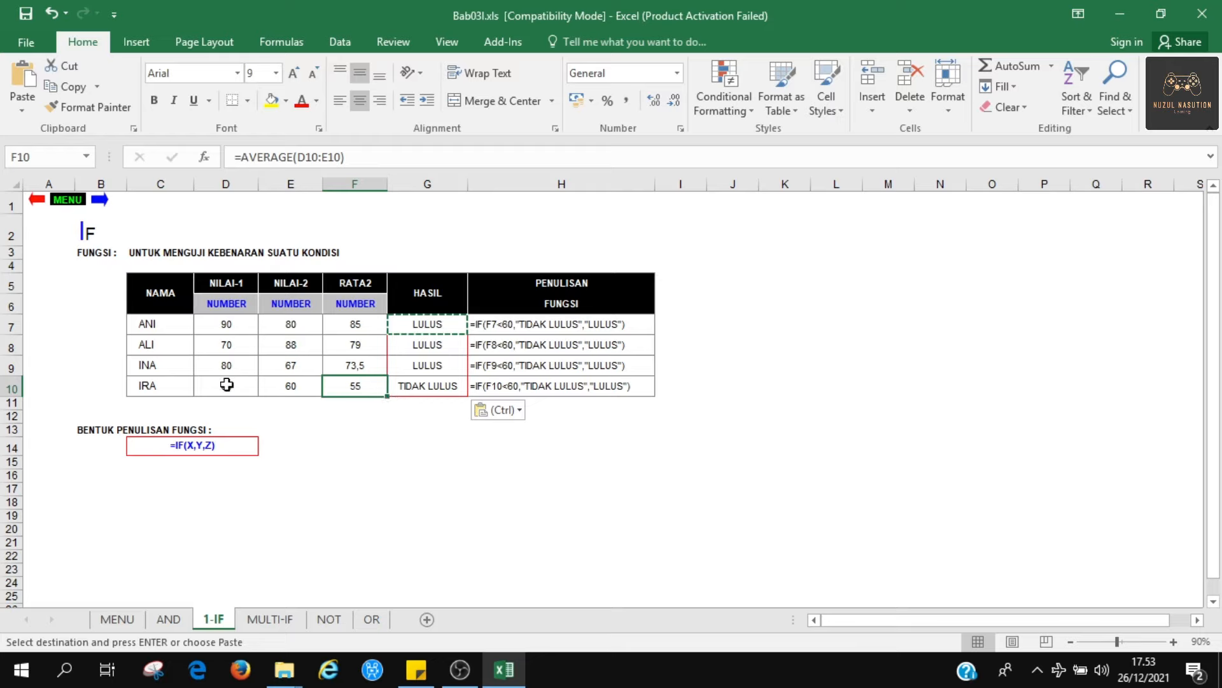
click(301, 385)
click(490, 385)
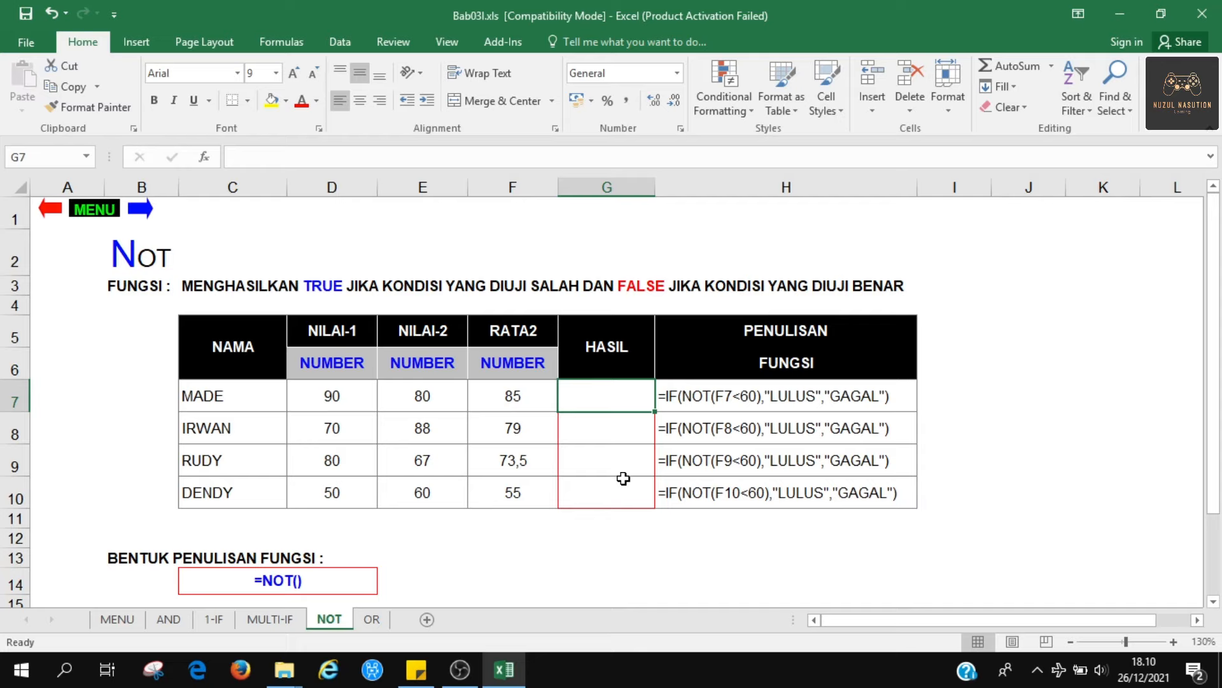
Step: Start the NOT sheet's G7 formula as an IF whose logical test is NOT(F7<60), after consulting the AND sheet's example
click(168, 616)
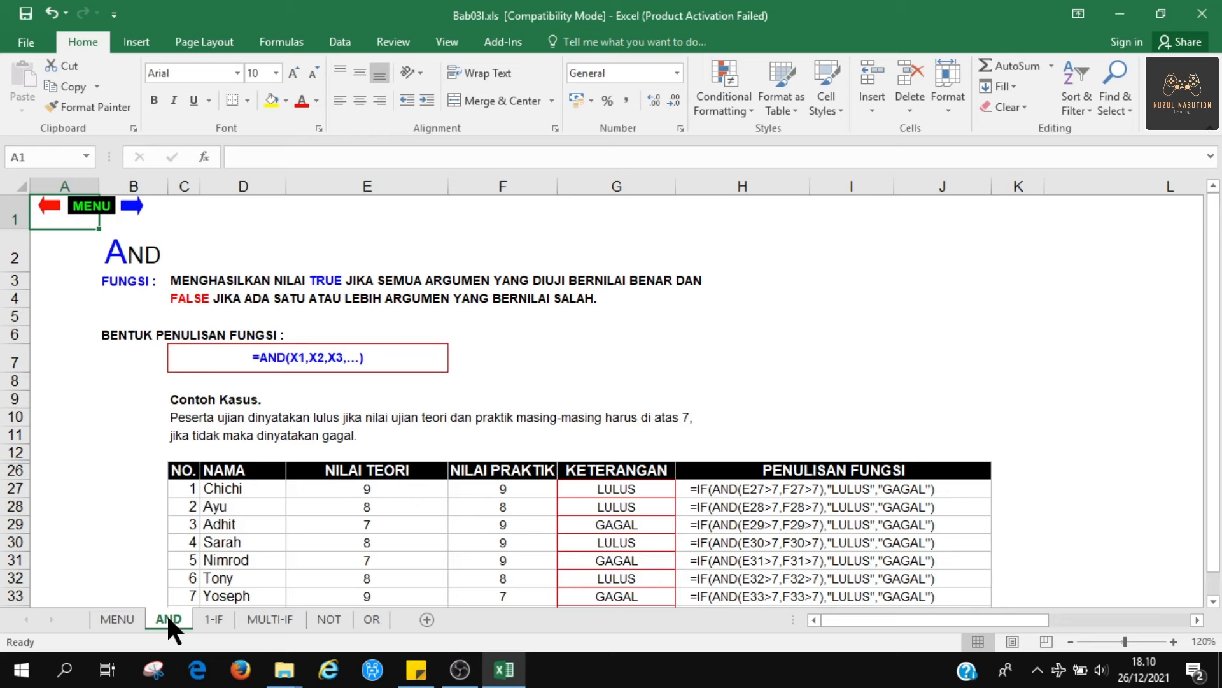
click(337, 617)
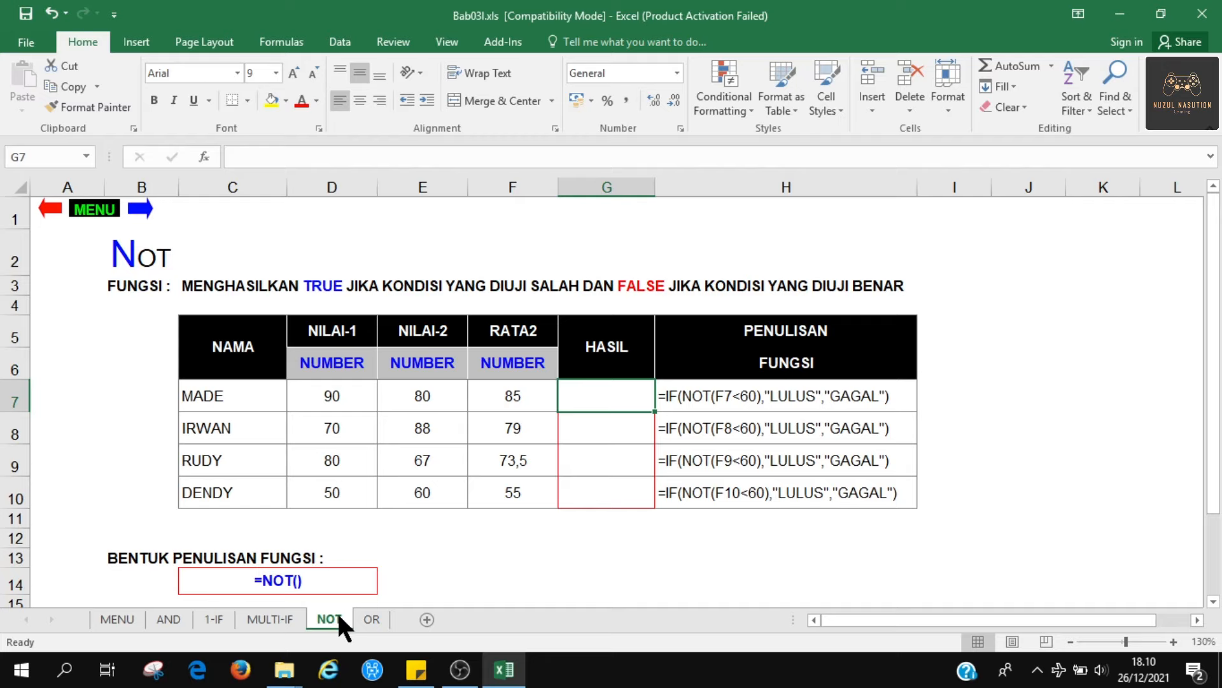
key(Right)
key(Left)
text(=)
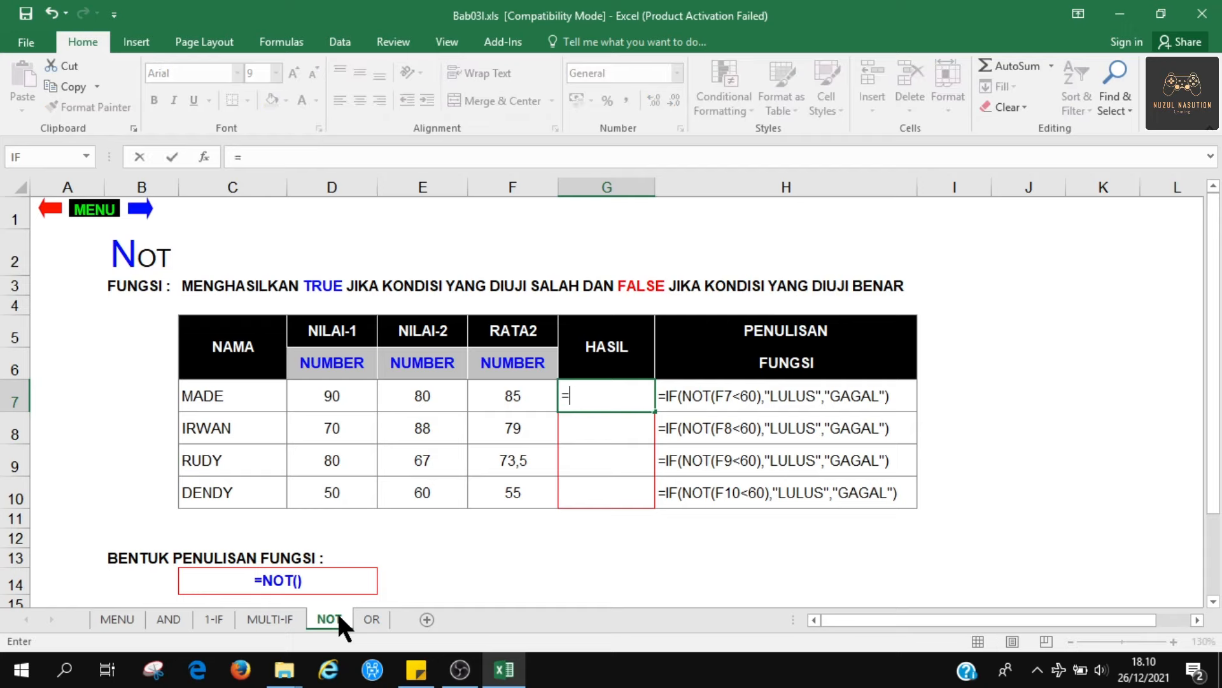
text(if()
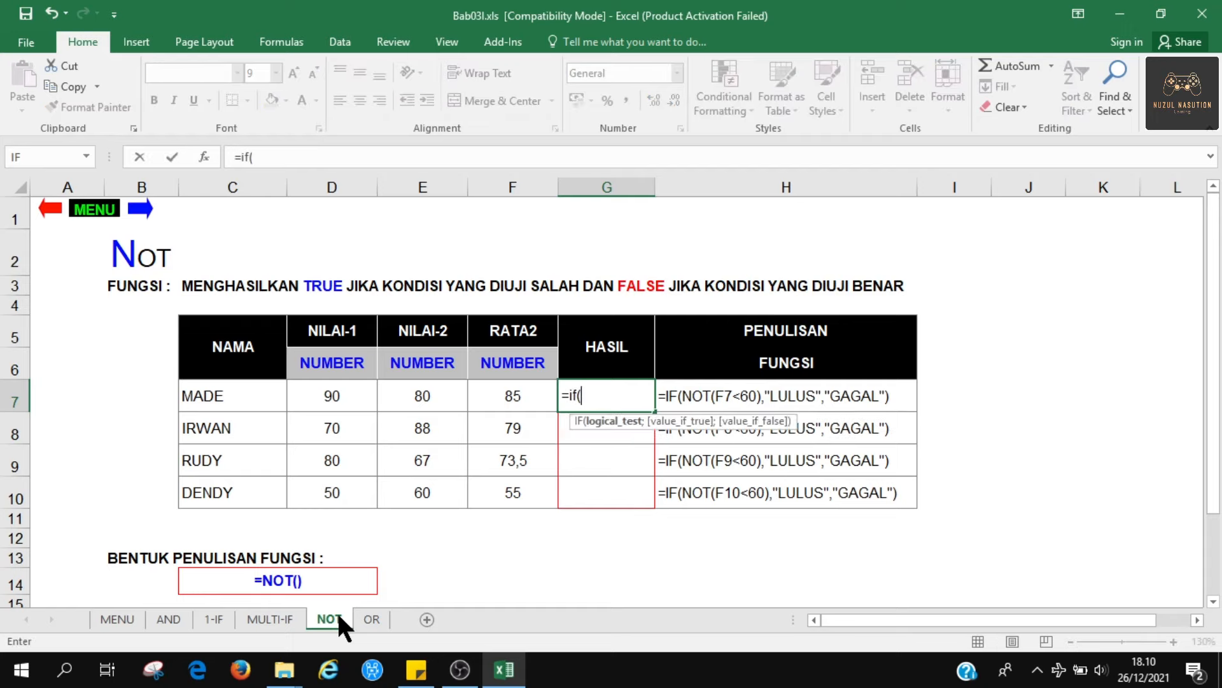
text(not()
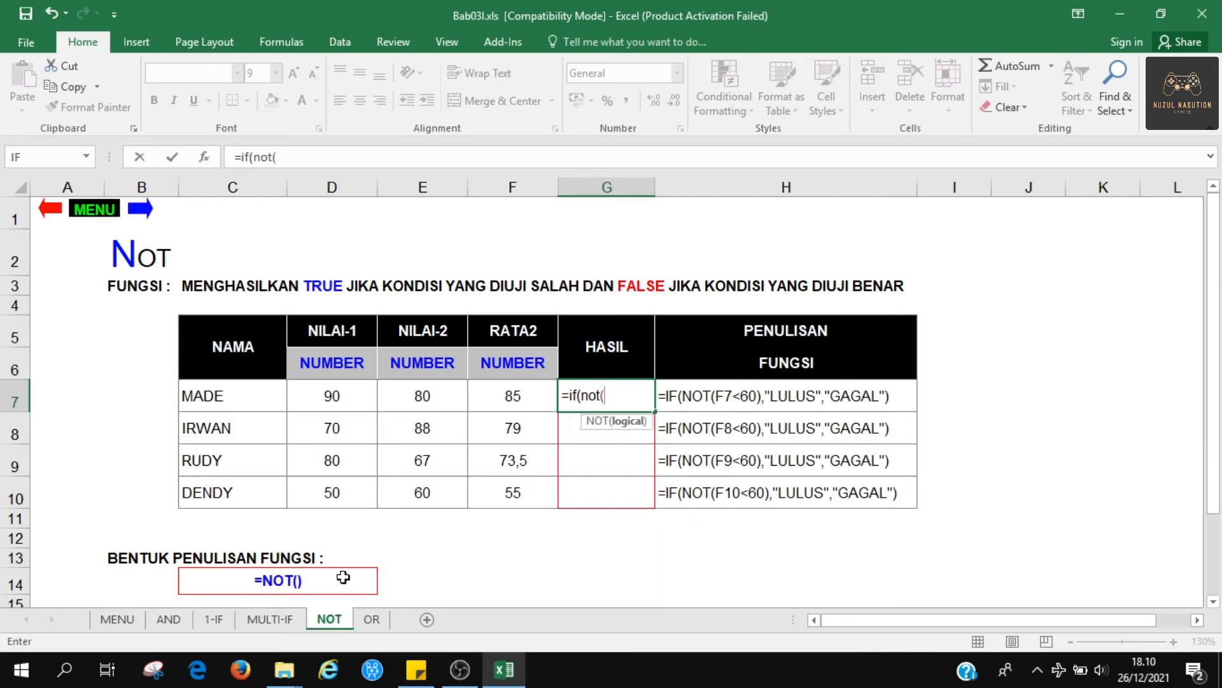
click(517, 405)
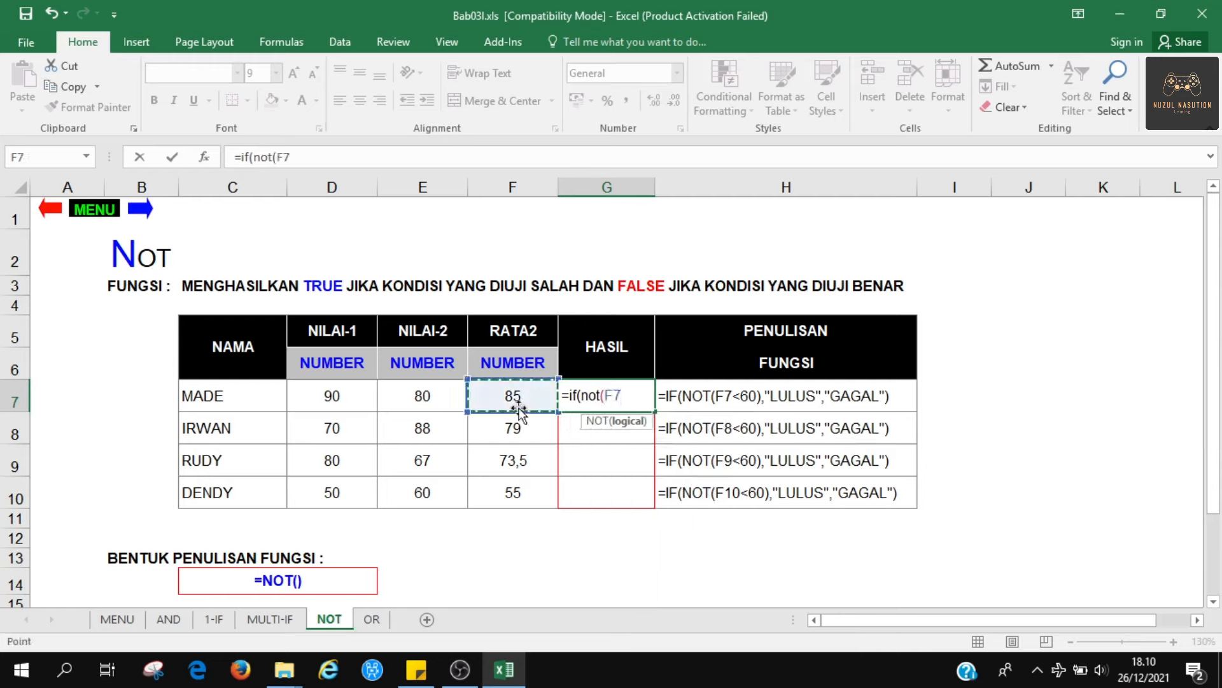
text(<)
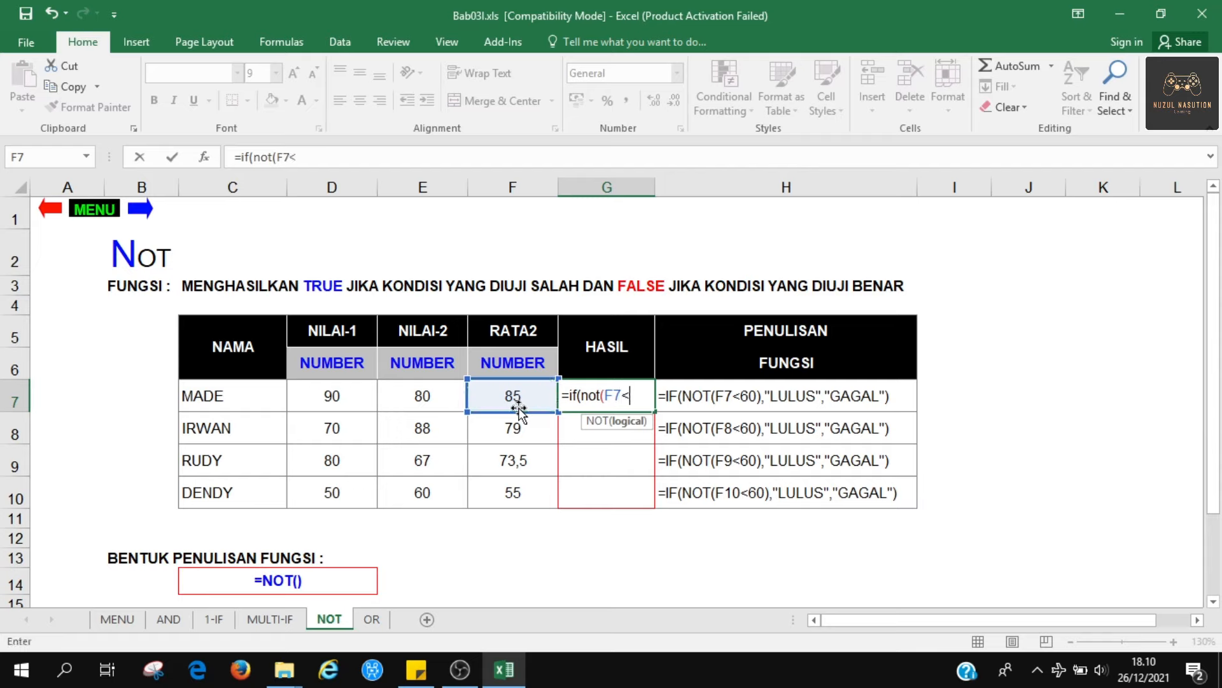
text(60))
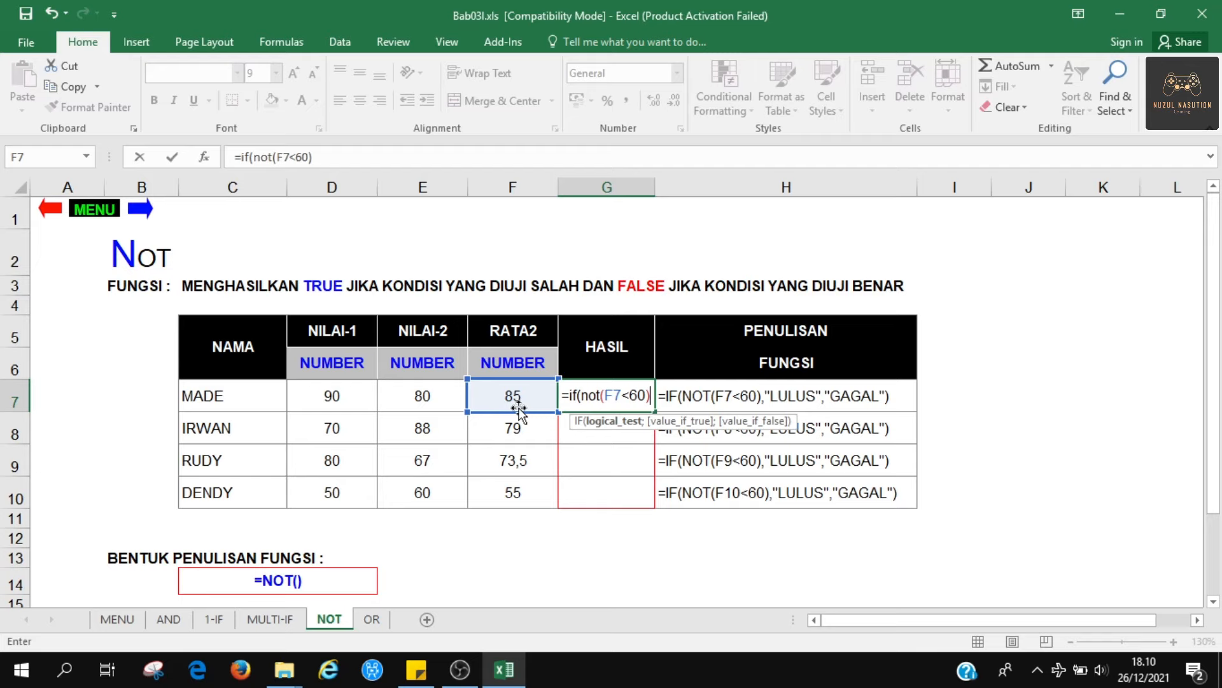
Step: Complete the G7 formula with "LULUS" as the true result and "GAGAL" as the false result, and accept it
text(;)
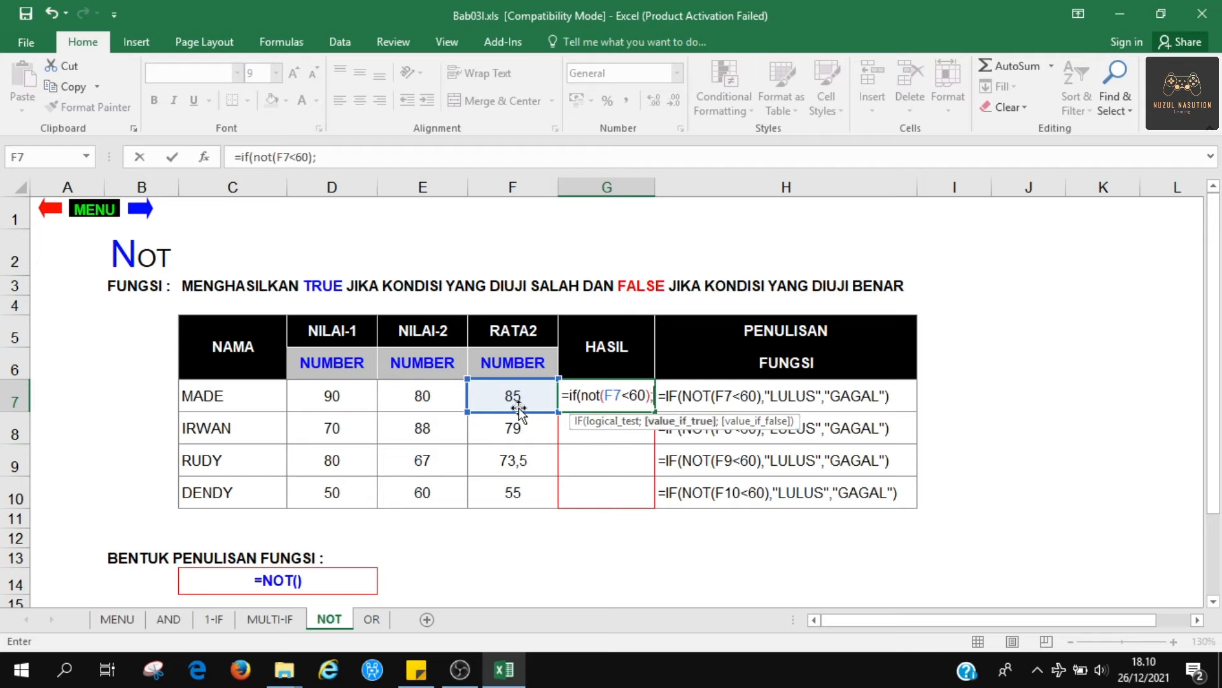
text("LULUS)
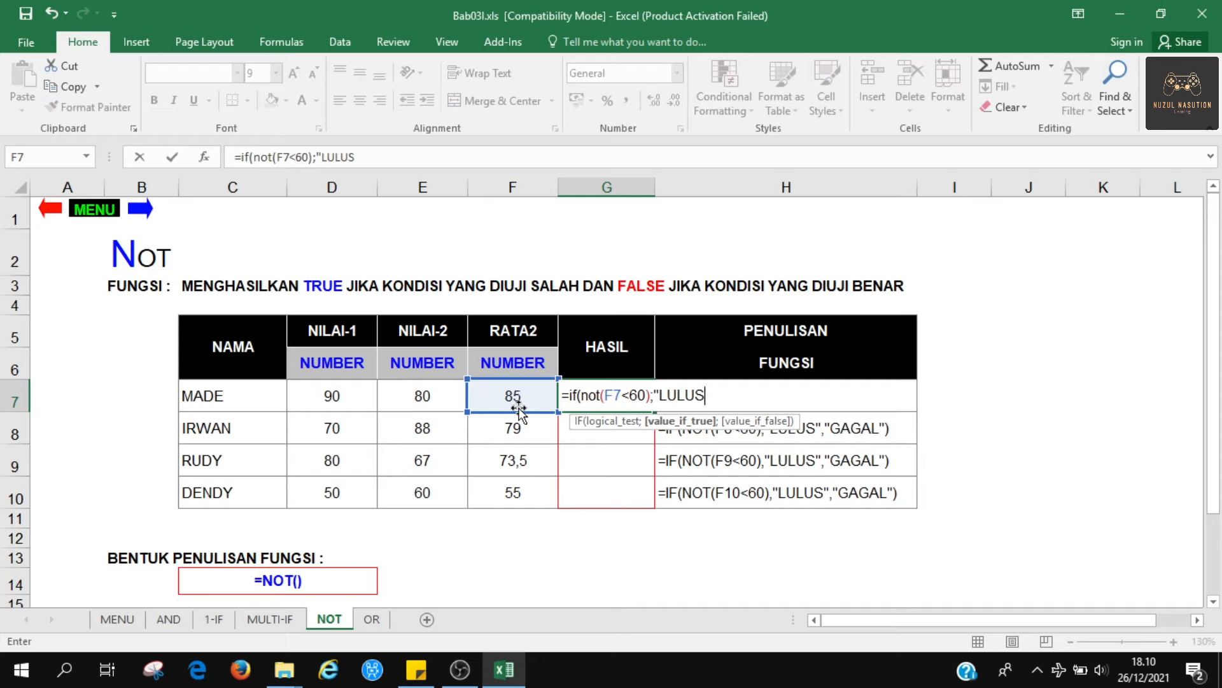
text(";)
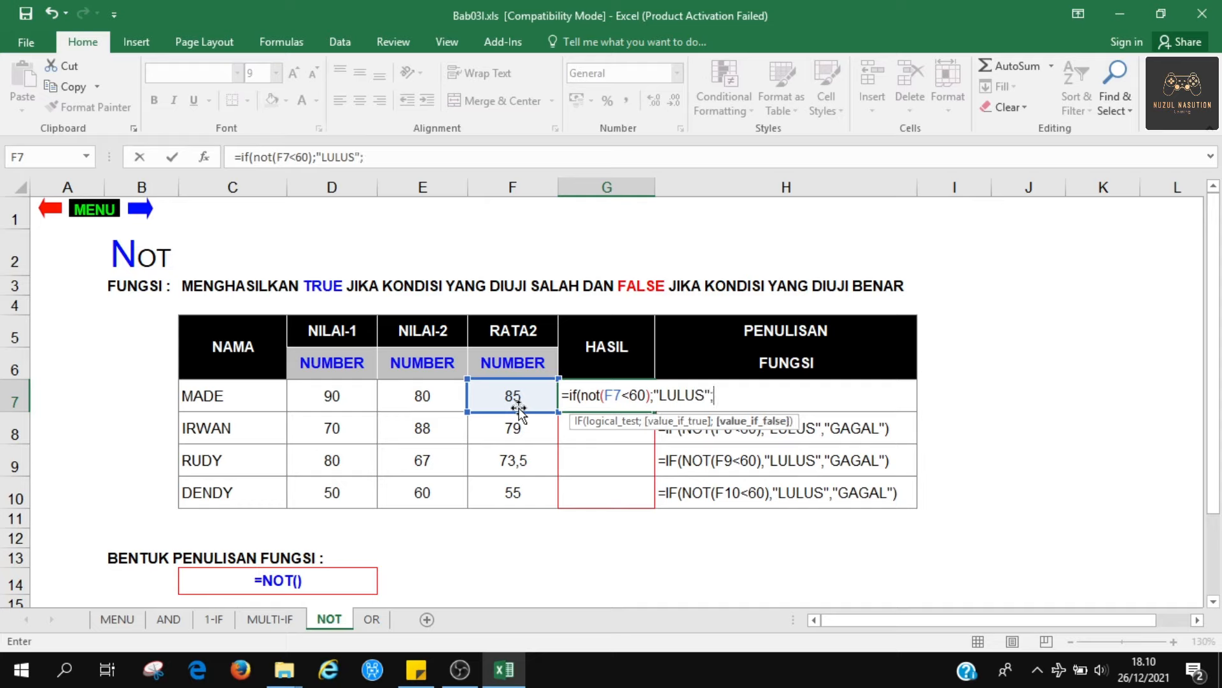
text("GAGA)
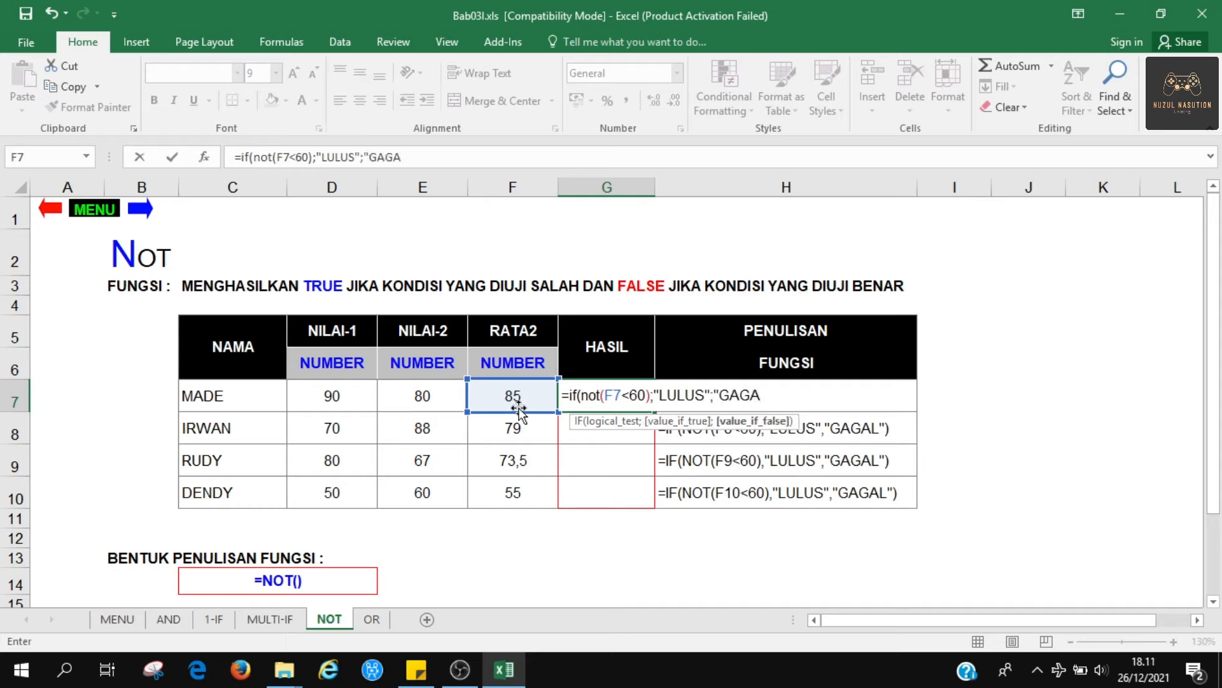
key(BackSpace)
key(BackSpace)
key(BackSpace)
text(AGAL")
key(Return)
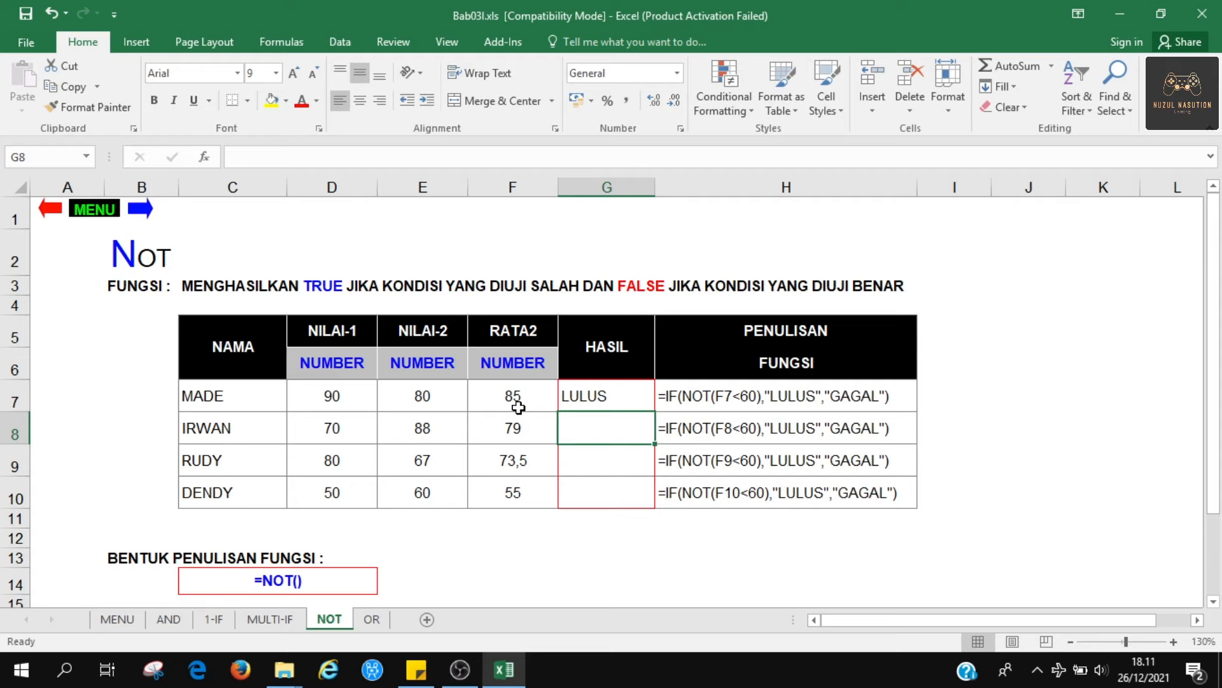
Step: Copy the G7 formula, paste it as a formula over G7:G10 in the HASIL column, and center the results
key(Up)
key(ctrl+c)
key(shift+Down)
key(shift+Down)
key(shift+Down)
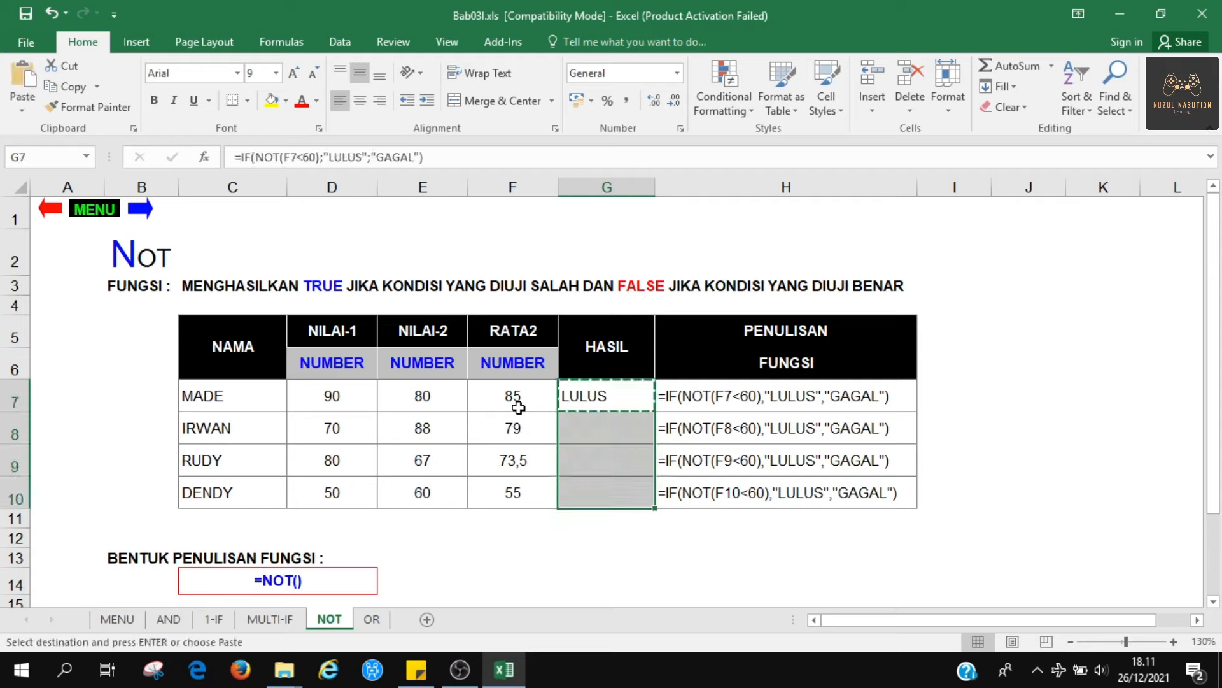
right_click(592, 444)
click(671, 144)
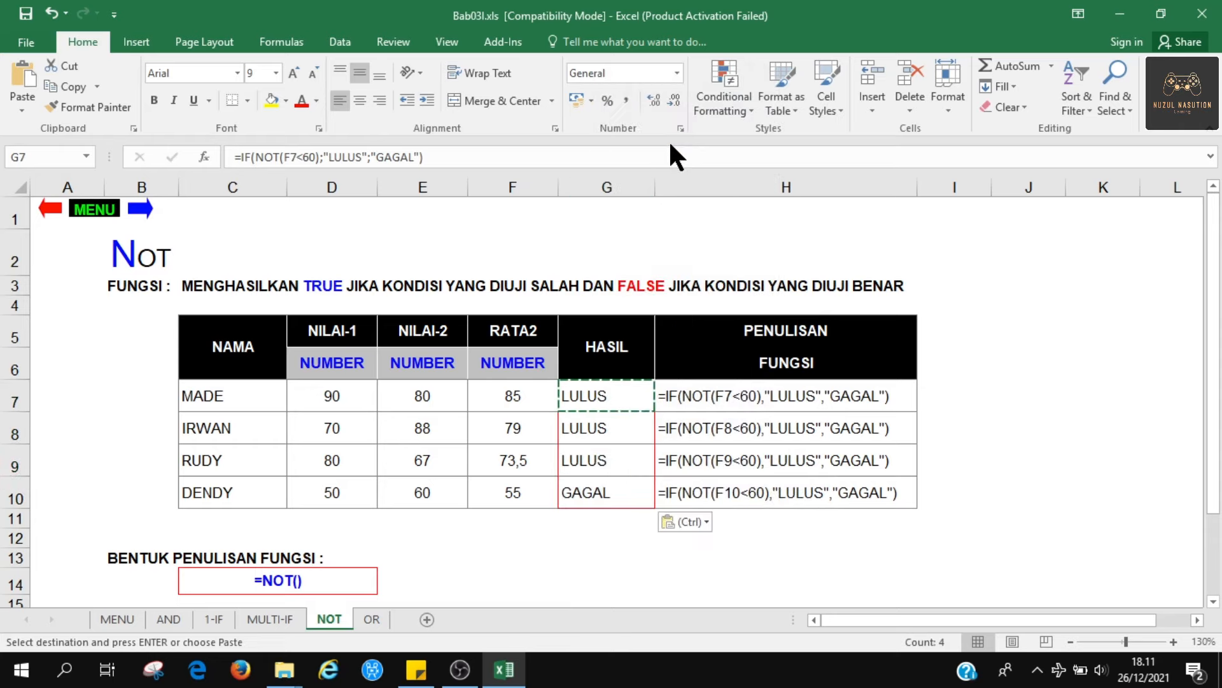
click(361, 100)
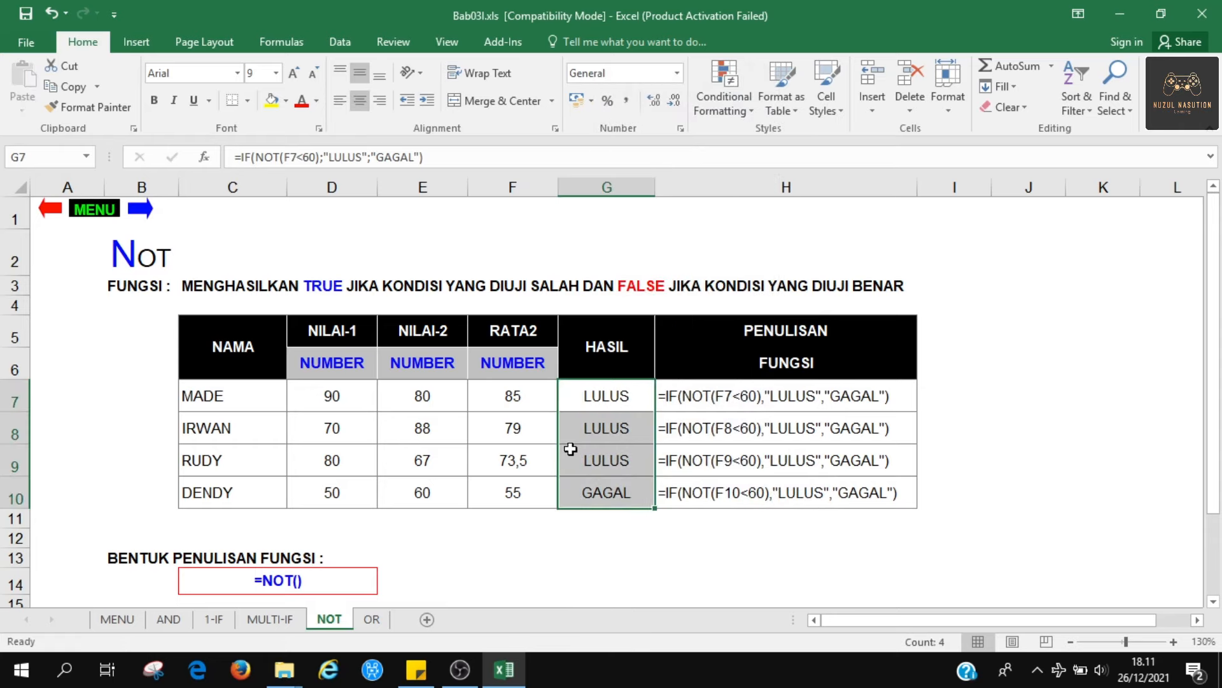
Step: Compare the AND sheet's written formula in H27 with the NOT sheet's test on the RATA2 average in F7
right_click(228, 337)
click(145, 299)
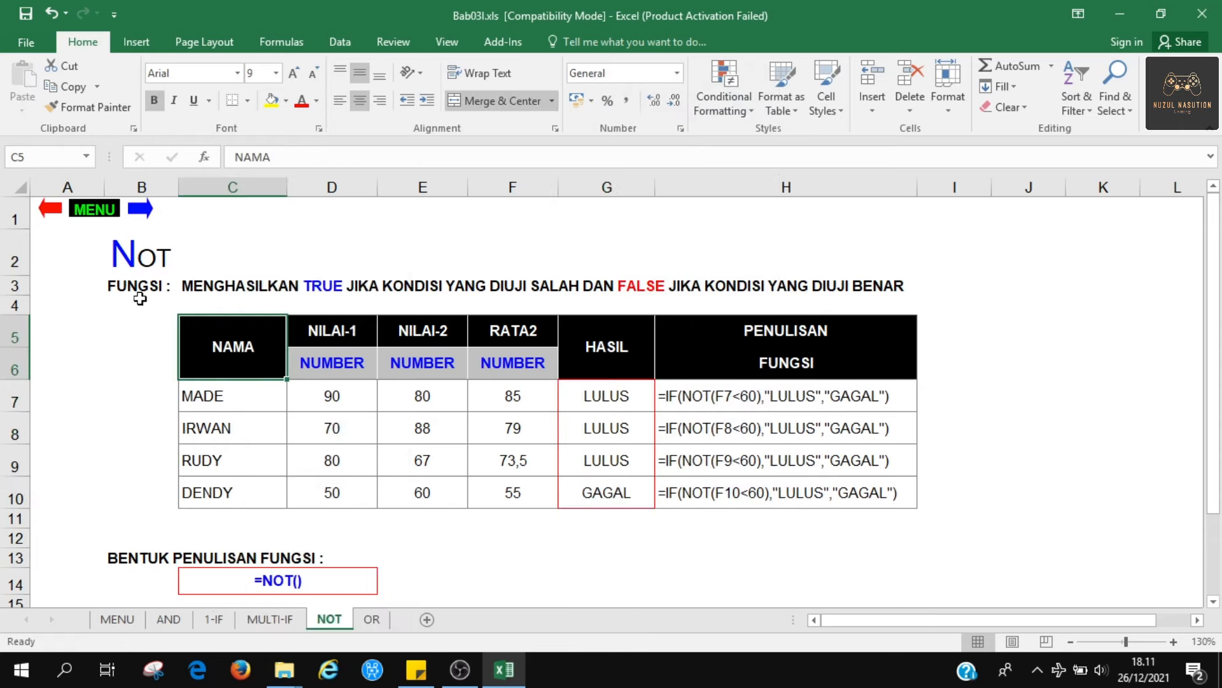
click(154, 258)
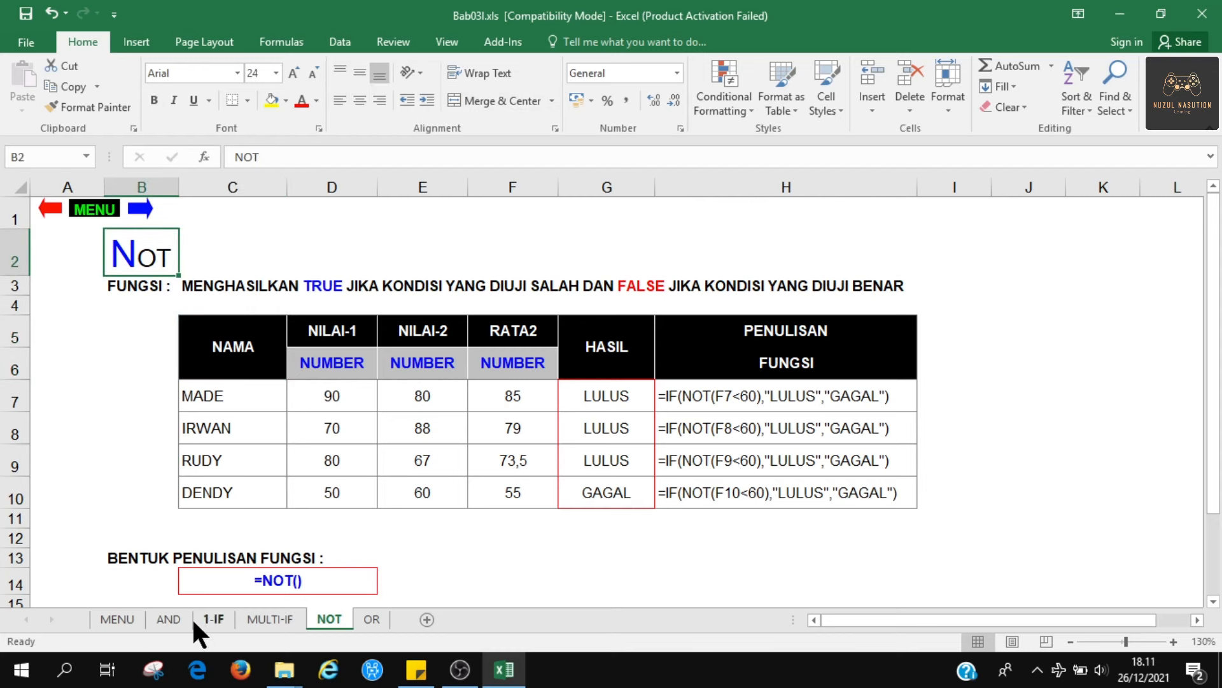
click(159, 618)
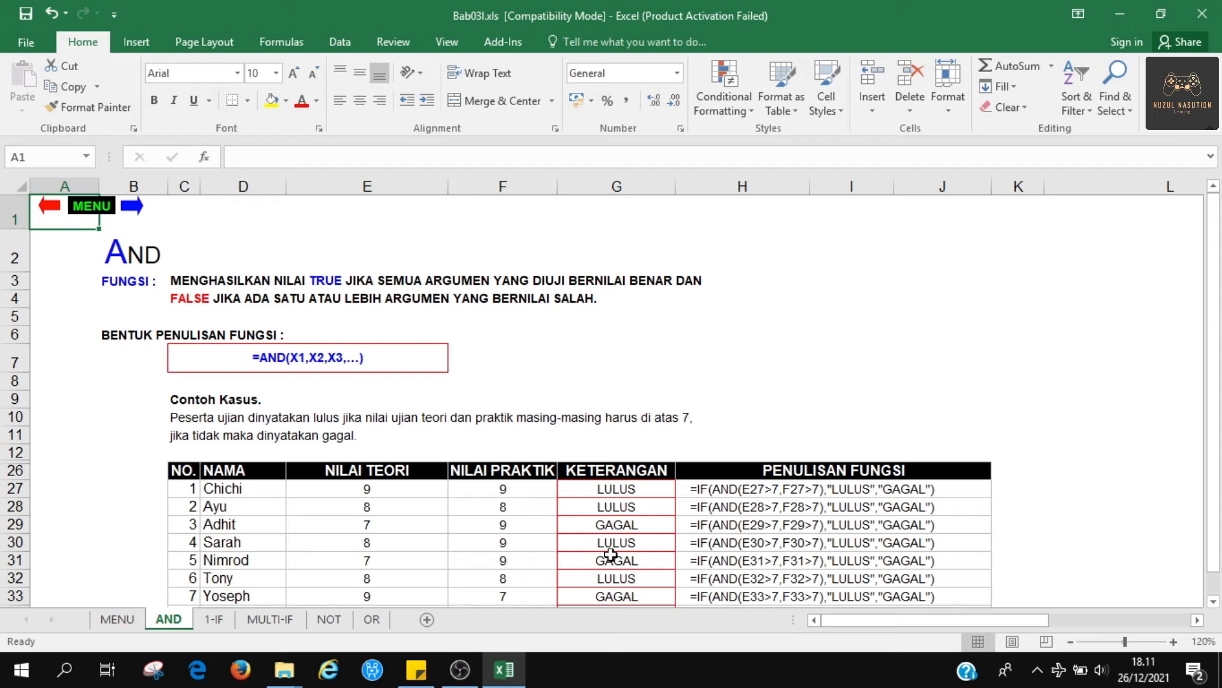
click(739, 486)
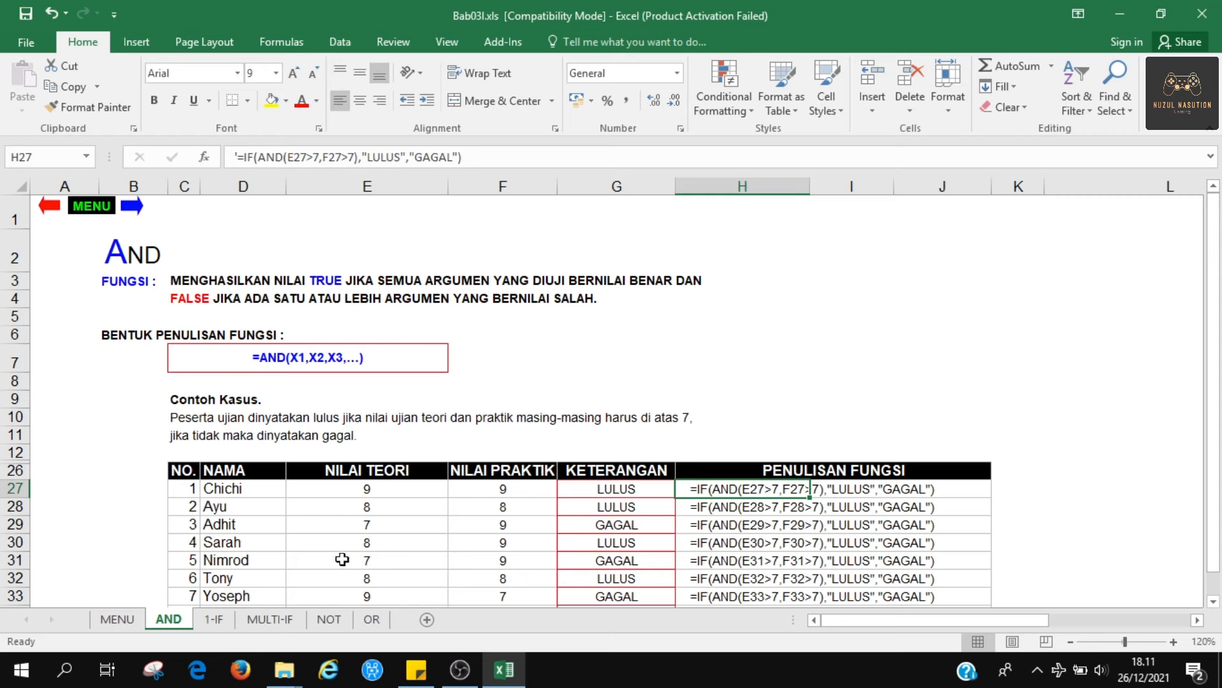
click(332, 620)
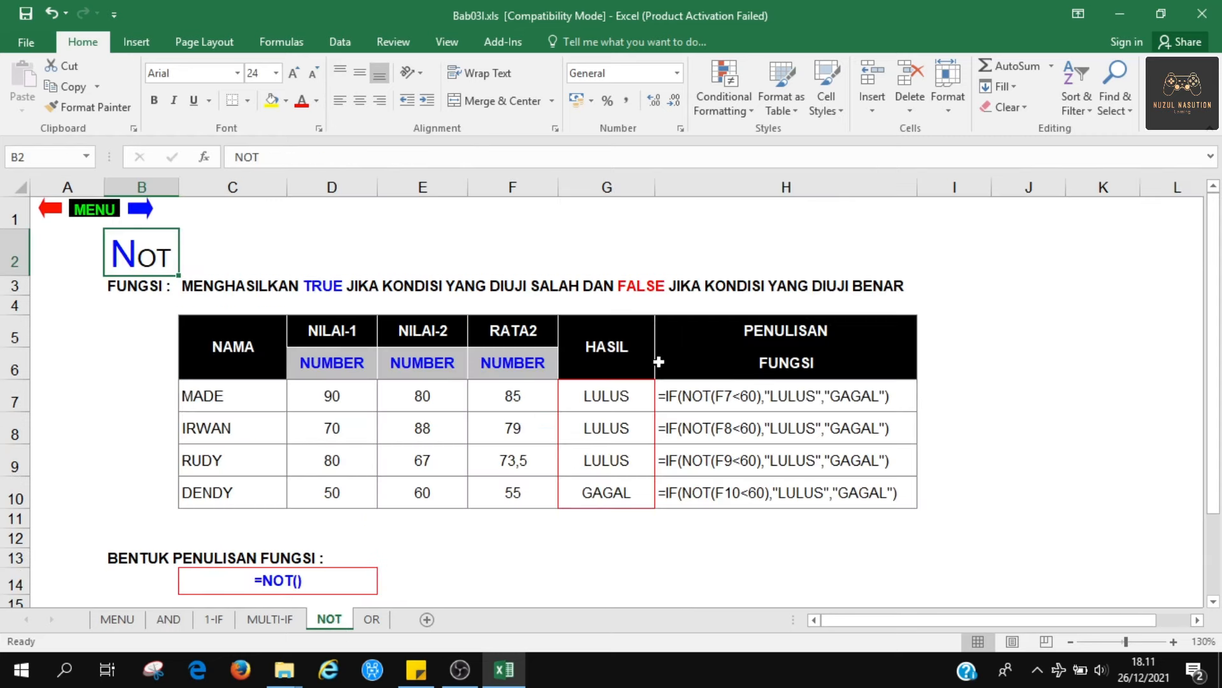
click(546, 408)
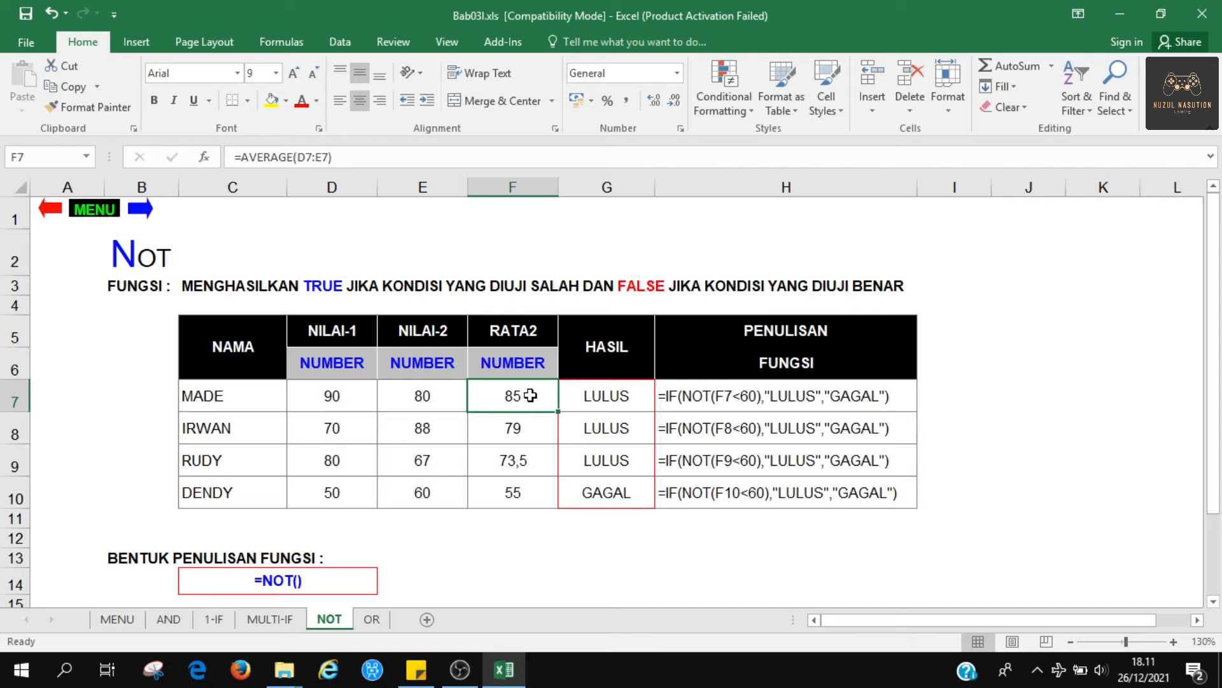
Step: Examine the theory and practical scores in row 27 of the AND sheet against the NOT sheet's written formula in H7
click(181, 617)
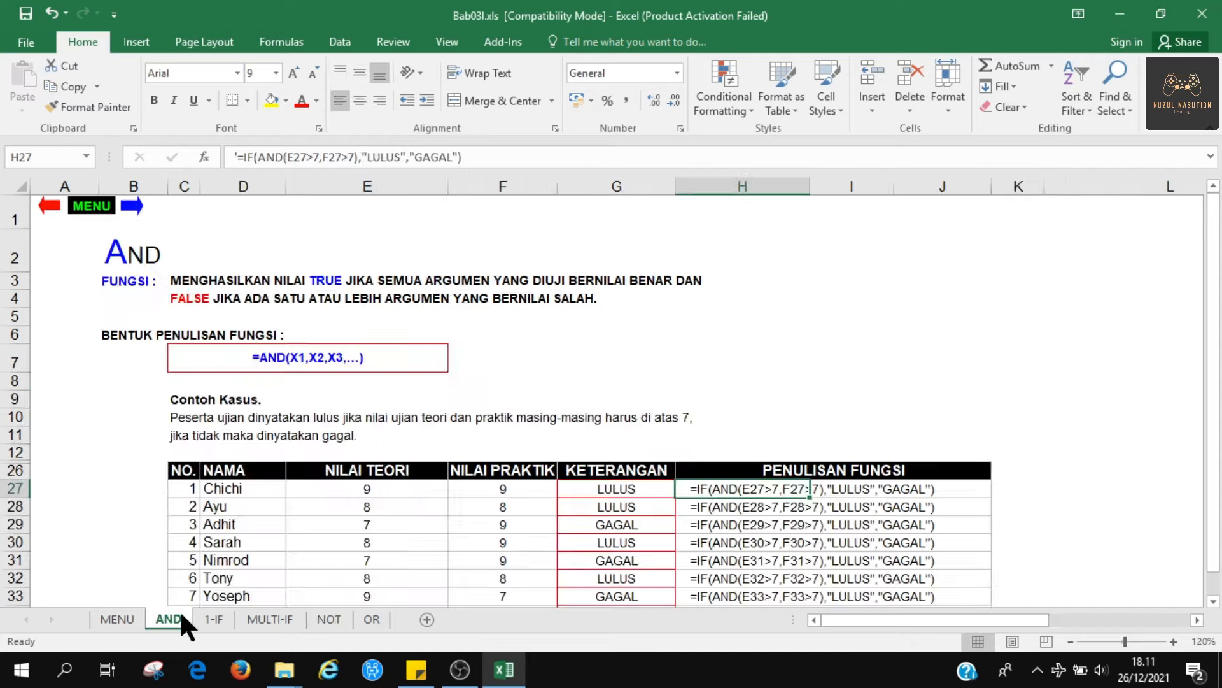
click(447, 491)
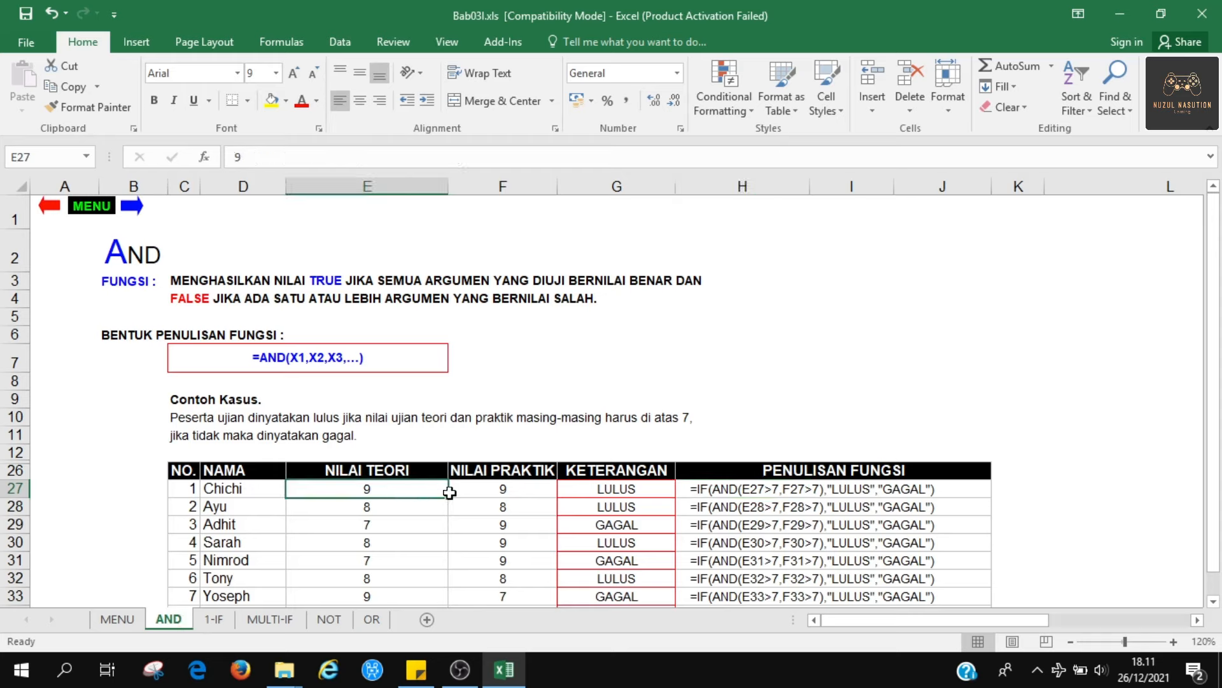
click(453, 492)
click(407, 491)
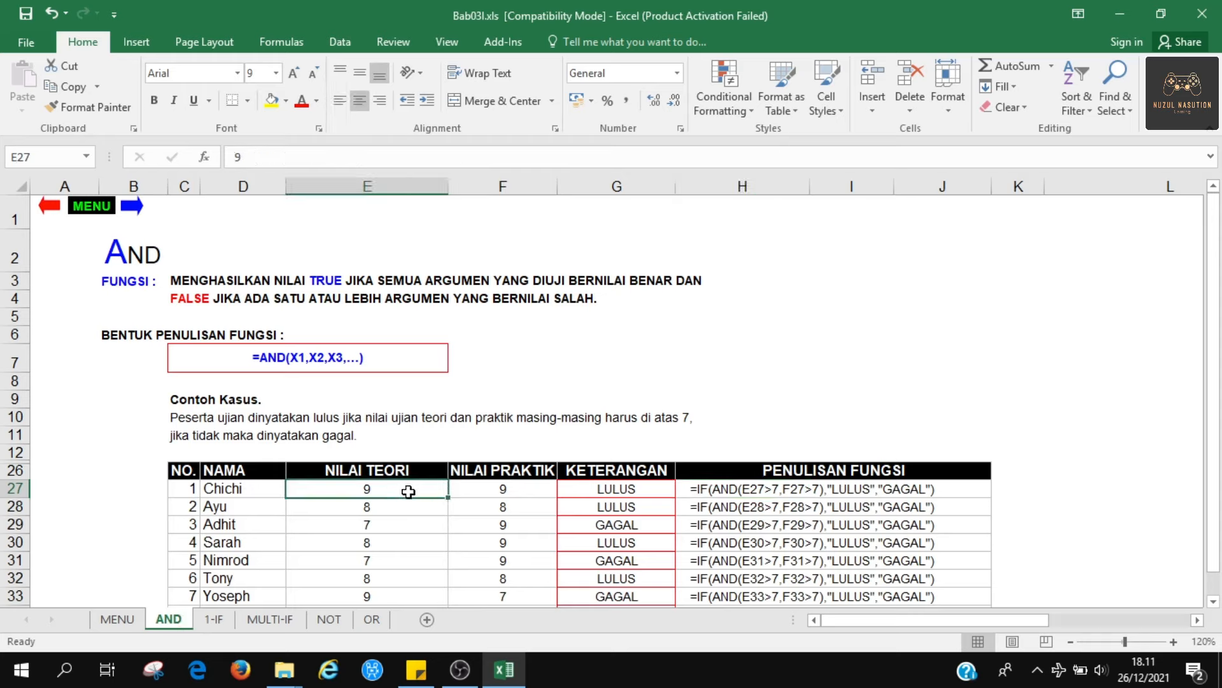
click(478, 489)
click(321, 619)
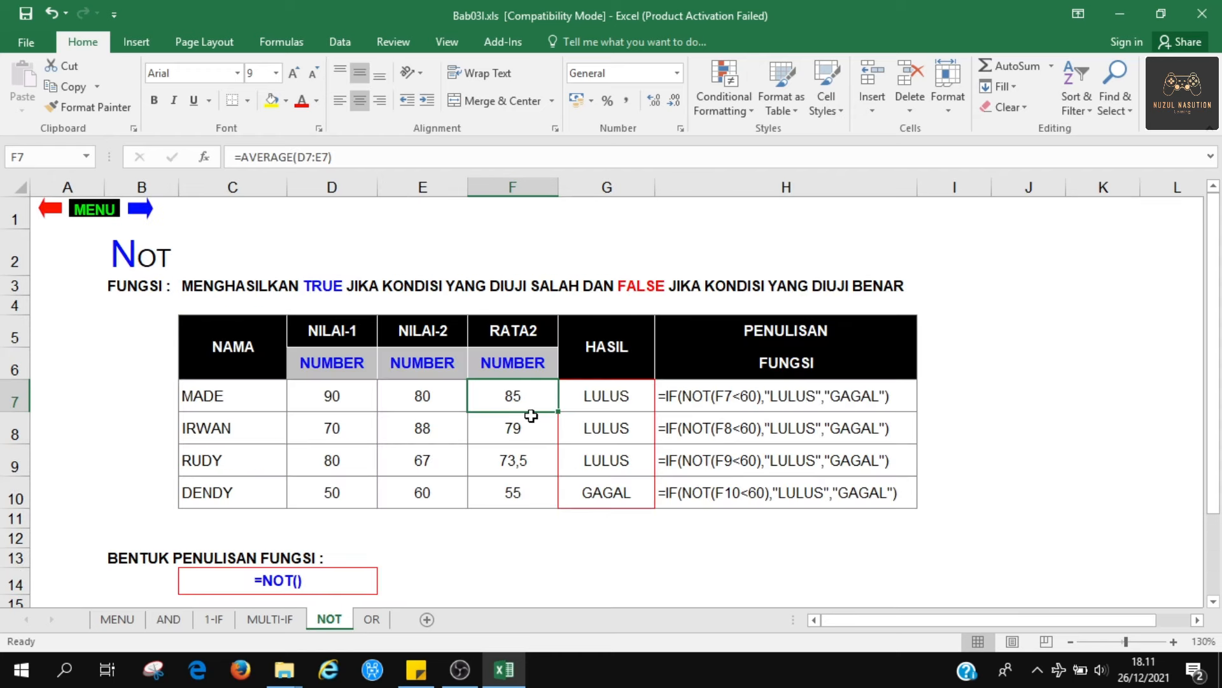
click(681, 391)
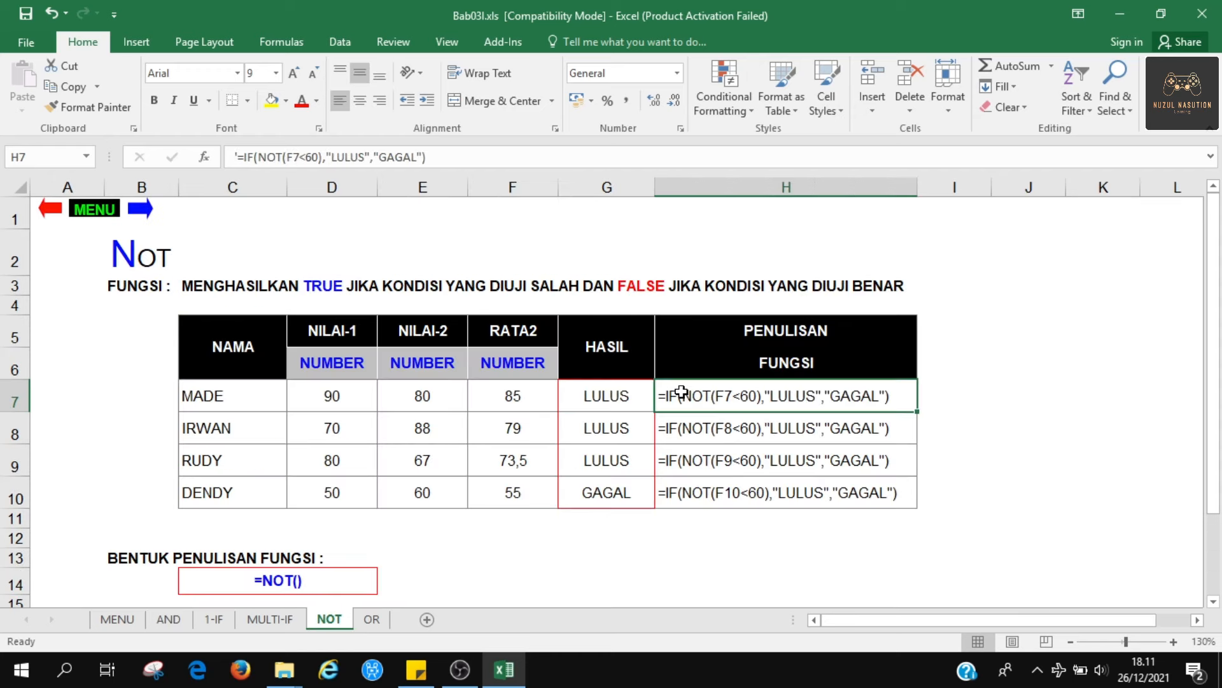
click(160, 273)
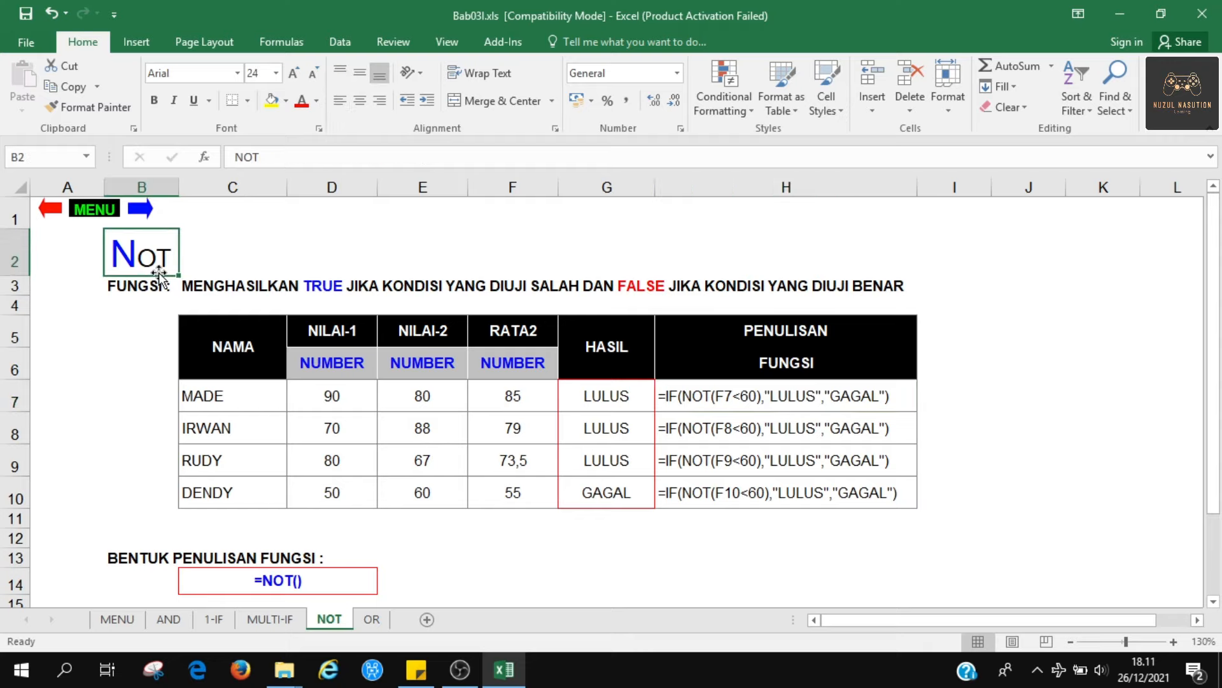
click(461, 669)
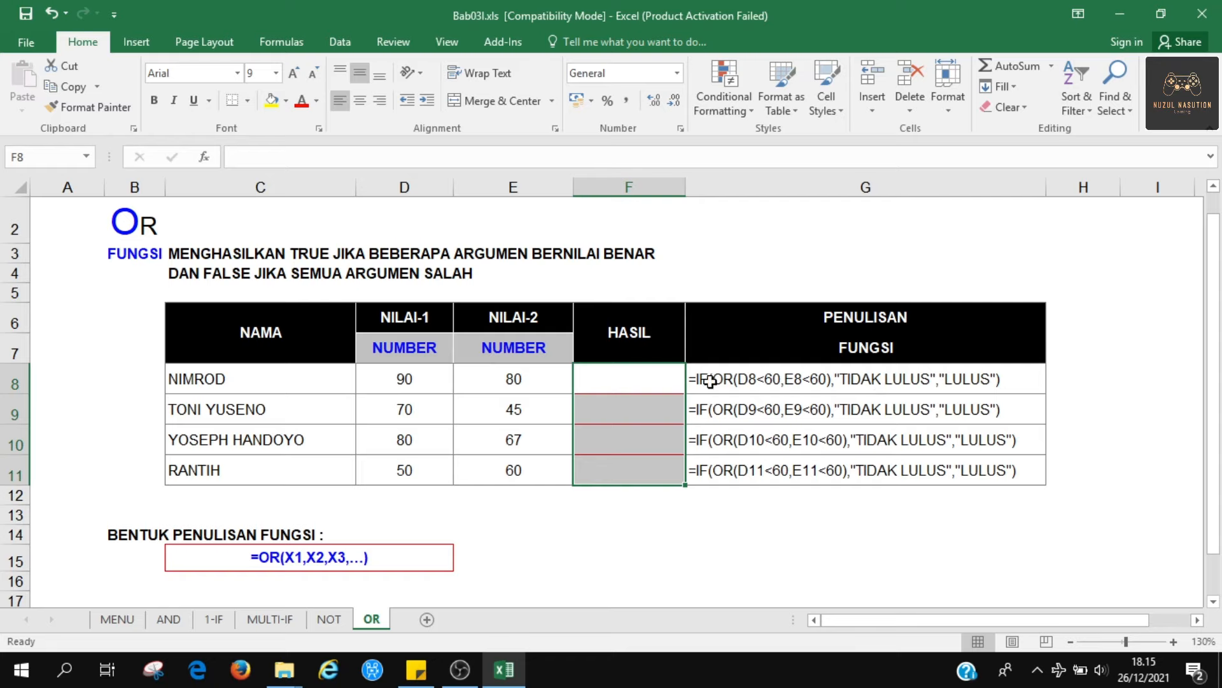
Step: Start an IF formula in F8 of the OR sheet with the OR test D8<60;E8<60
click(637, 382)
text(=I)
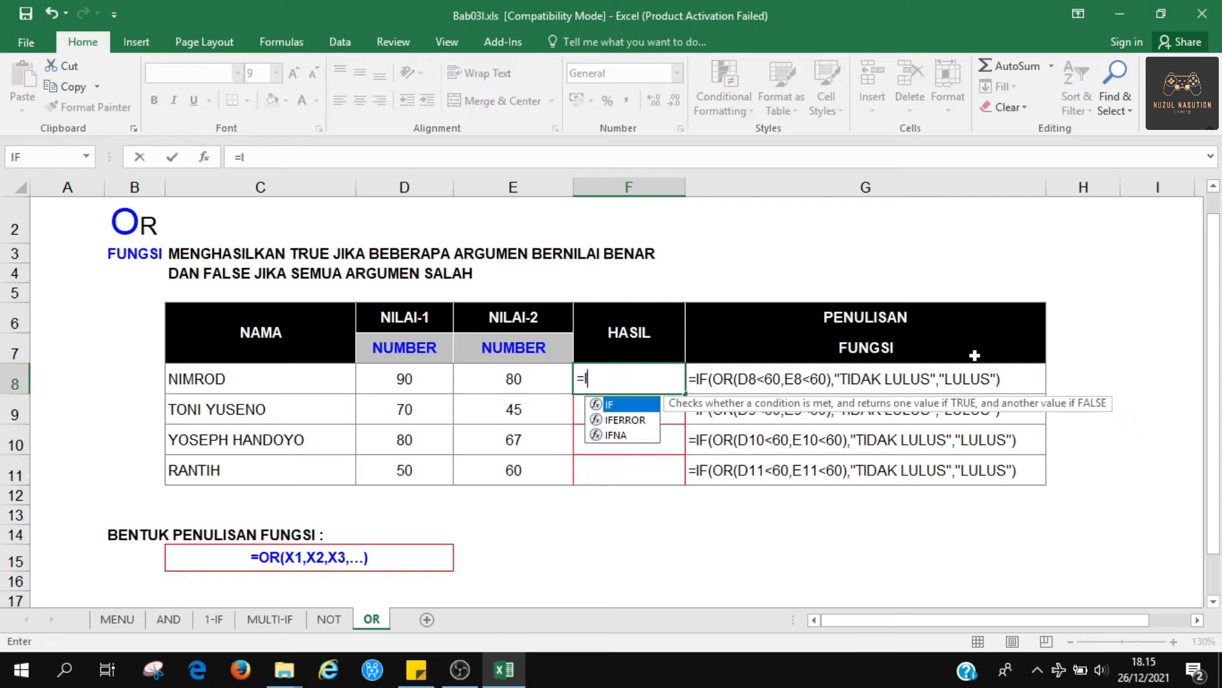
text(F(O)
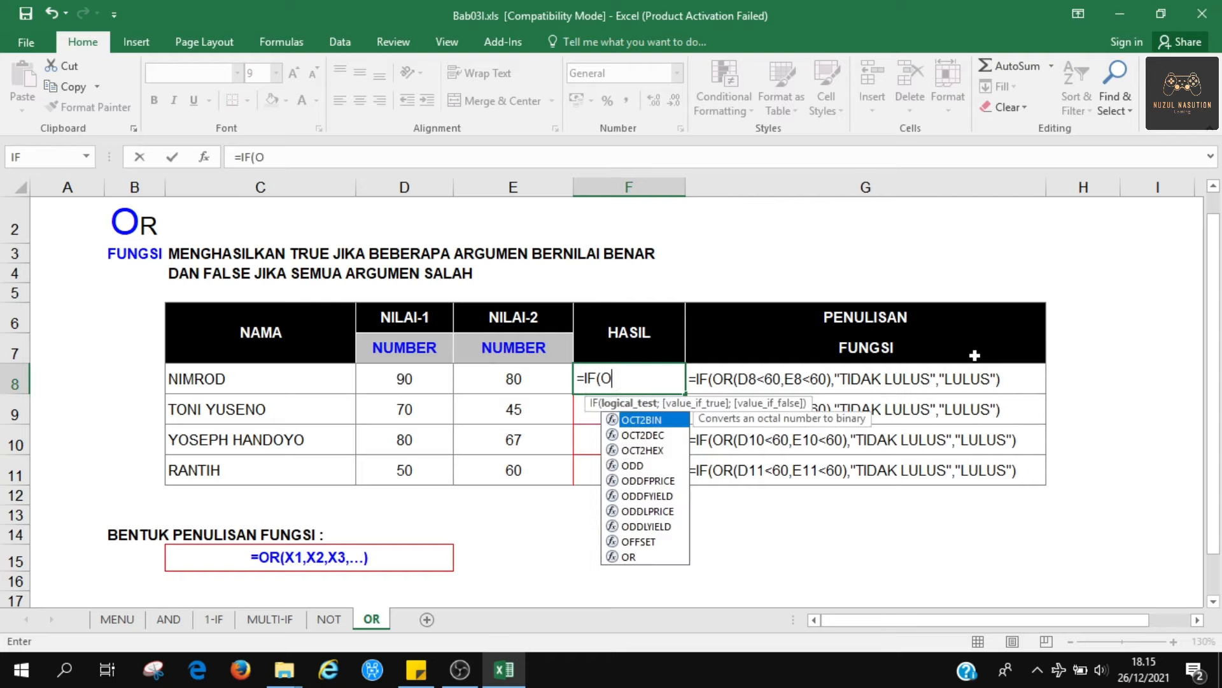
text(F)
key(BackSpace)
text(R()
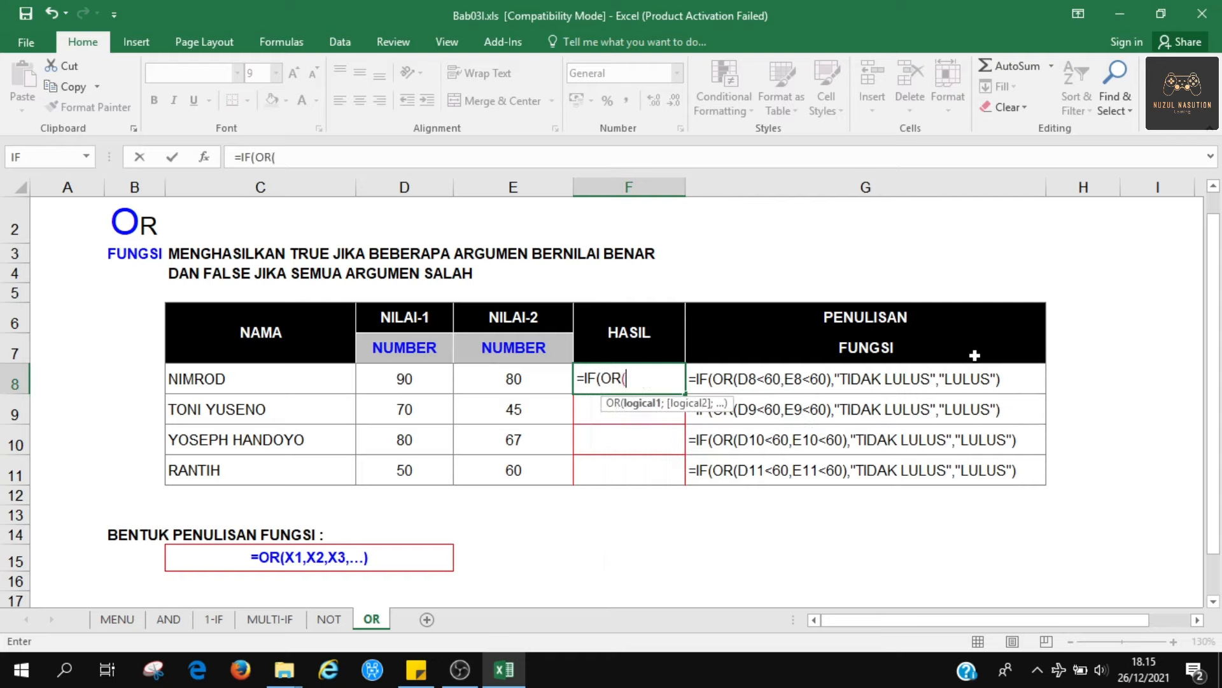
click(397, 380)
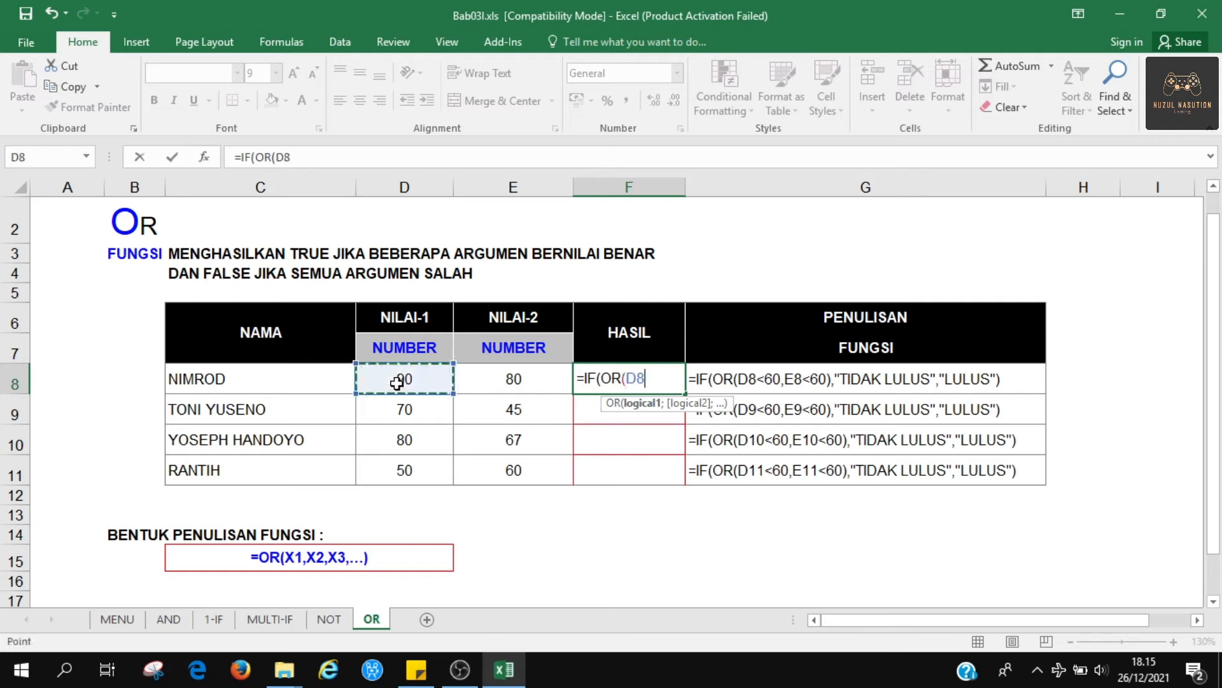
text(<60)
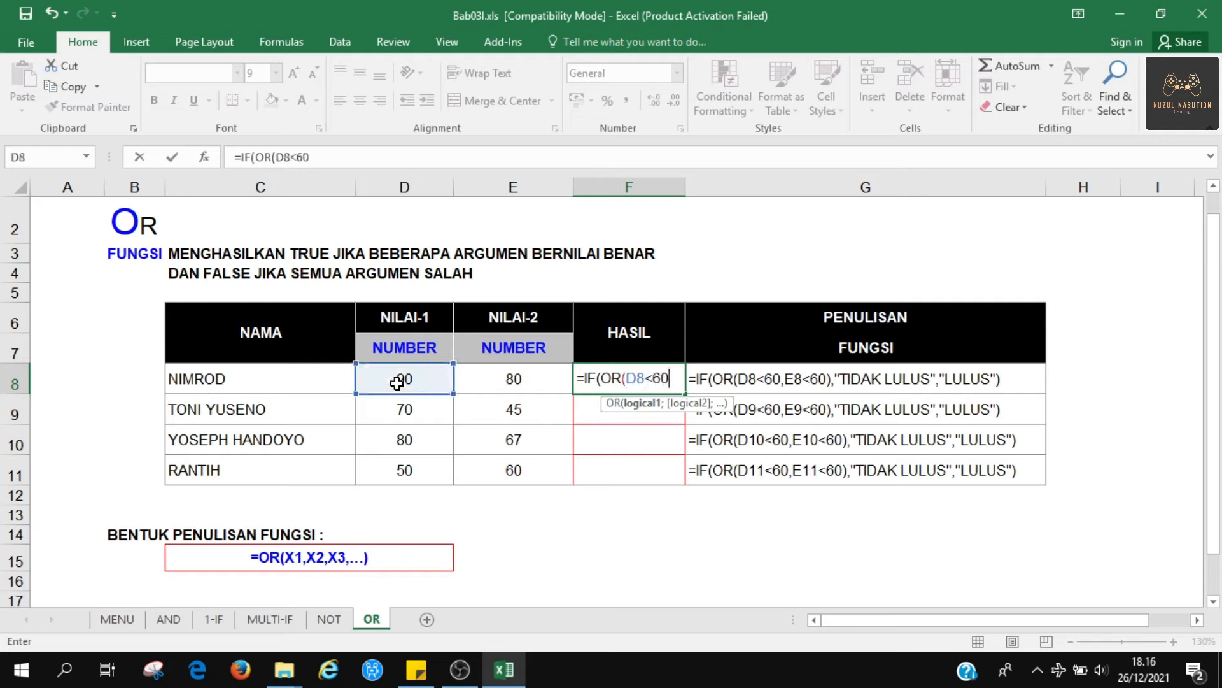
text(;)
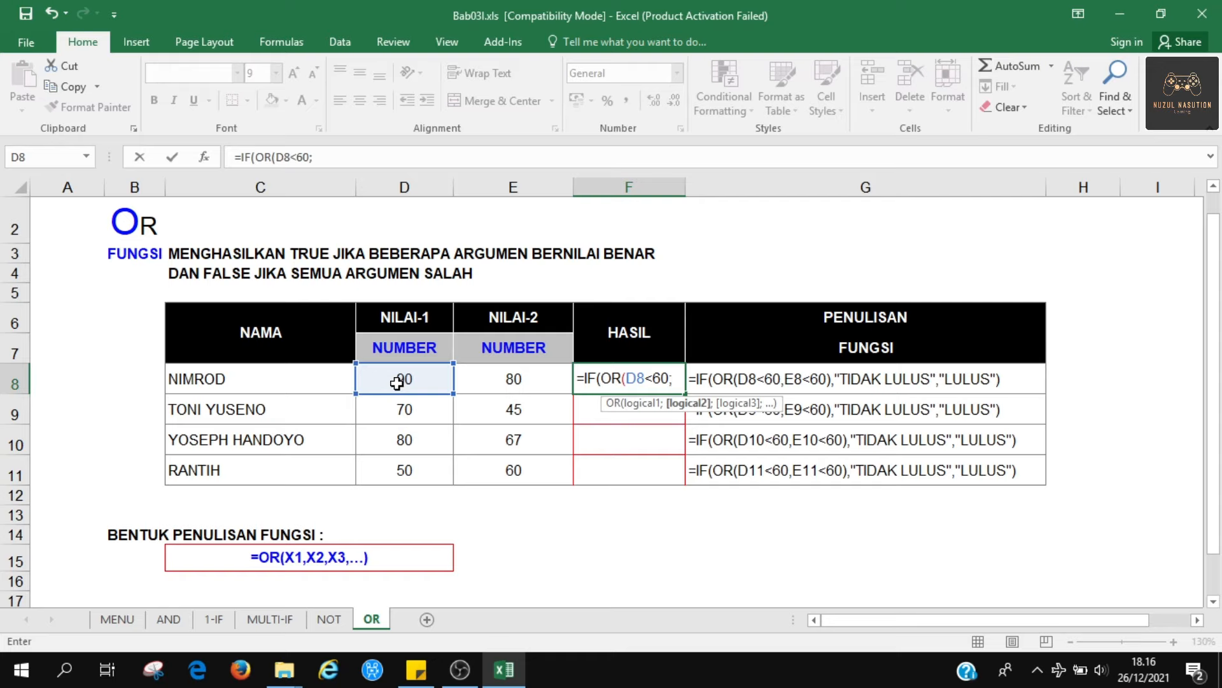
click(536, 370)
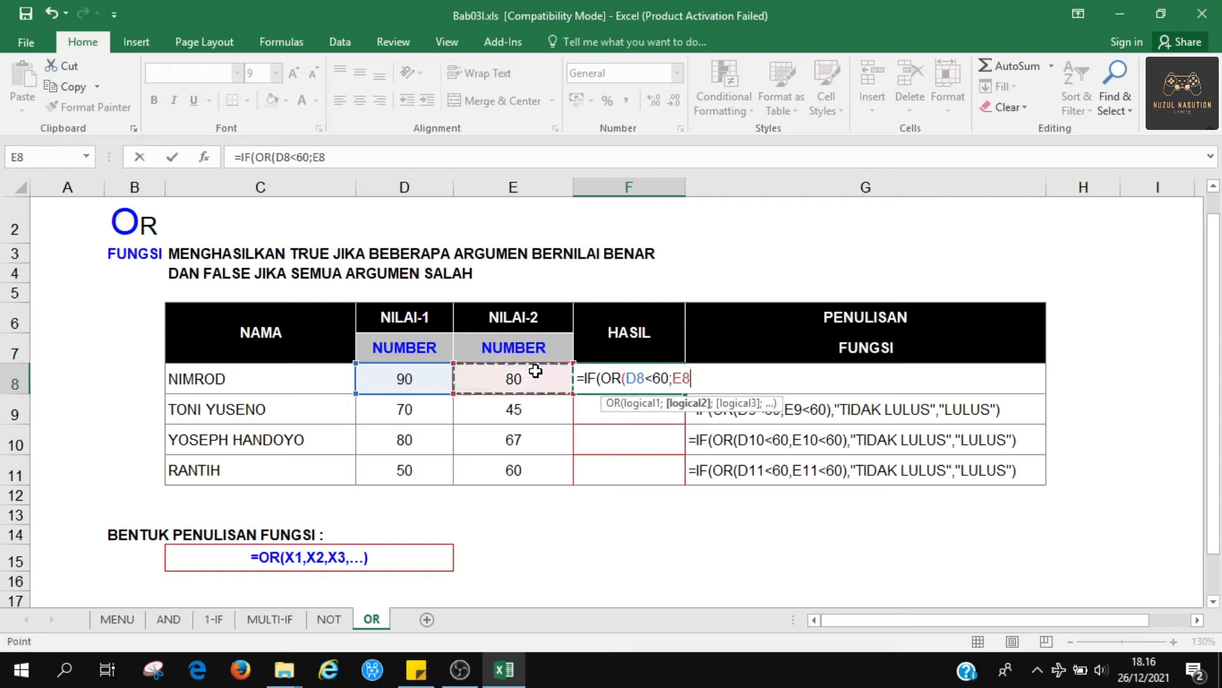
text(<60)
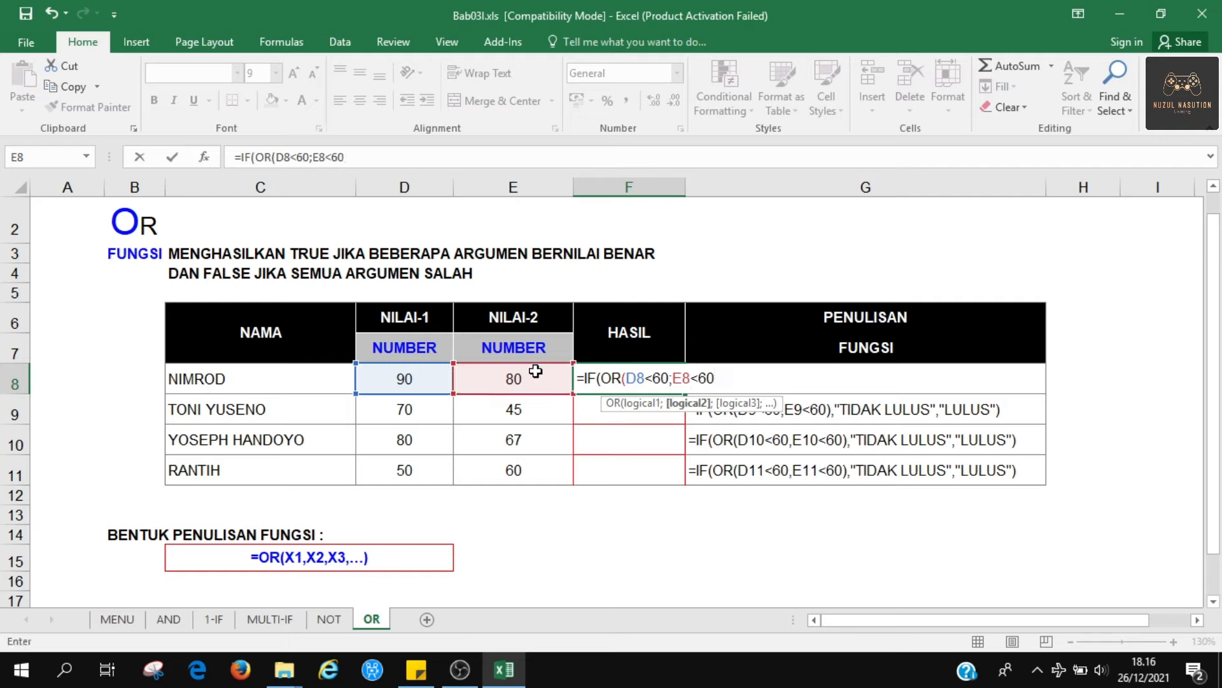
text(_)
key(BackSpace)
text()')
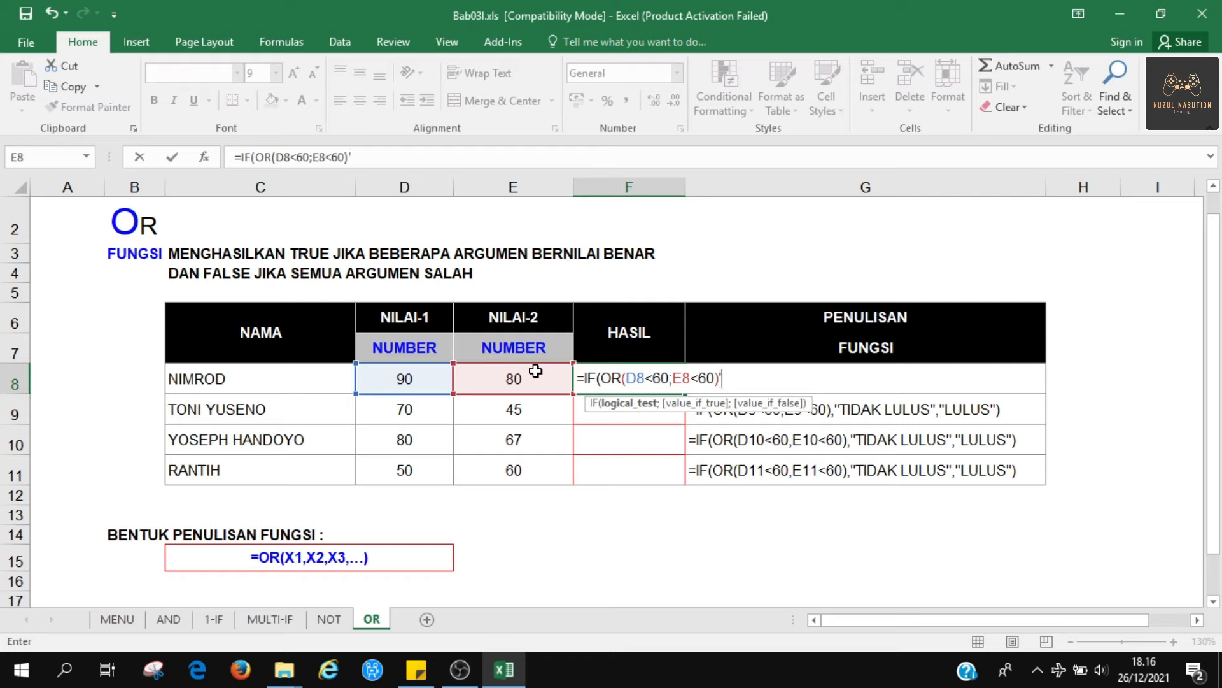
Step: Complete the F8 formula with "TIDAK LULU" as the true result and "LULUS" as the false result
text(Tidak)
key(BackSpace)
key(BackSpace)
key(BackSpace)
key(BackSpace)
key(BackSpace)
key(BackSpace)
text(;)
text(T)
key(BackSpace)
text("TIDAK LULU":)
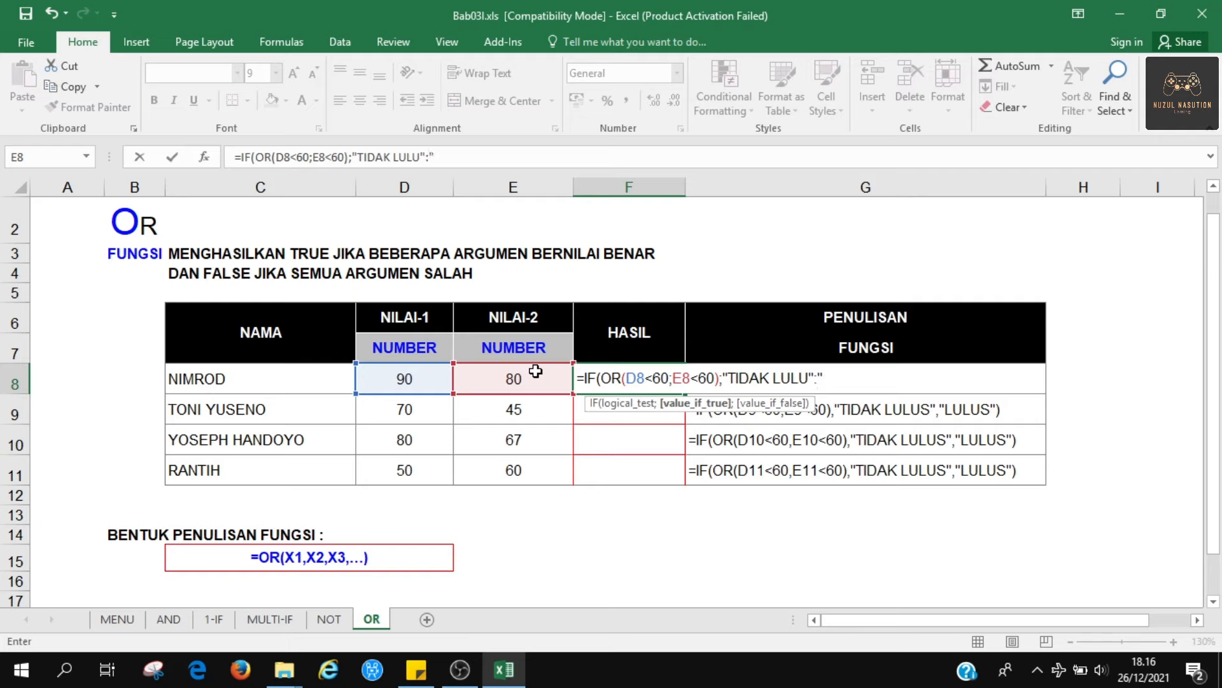
text(LUS)
key(Return)
key(Return)
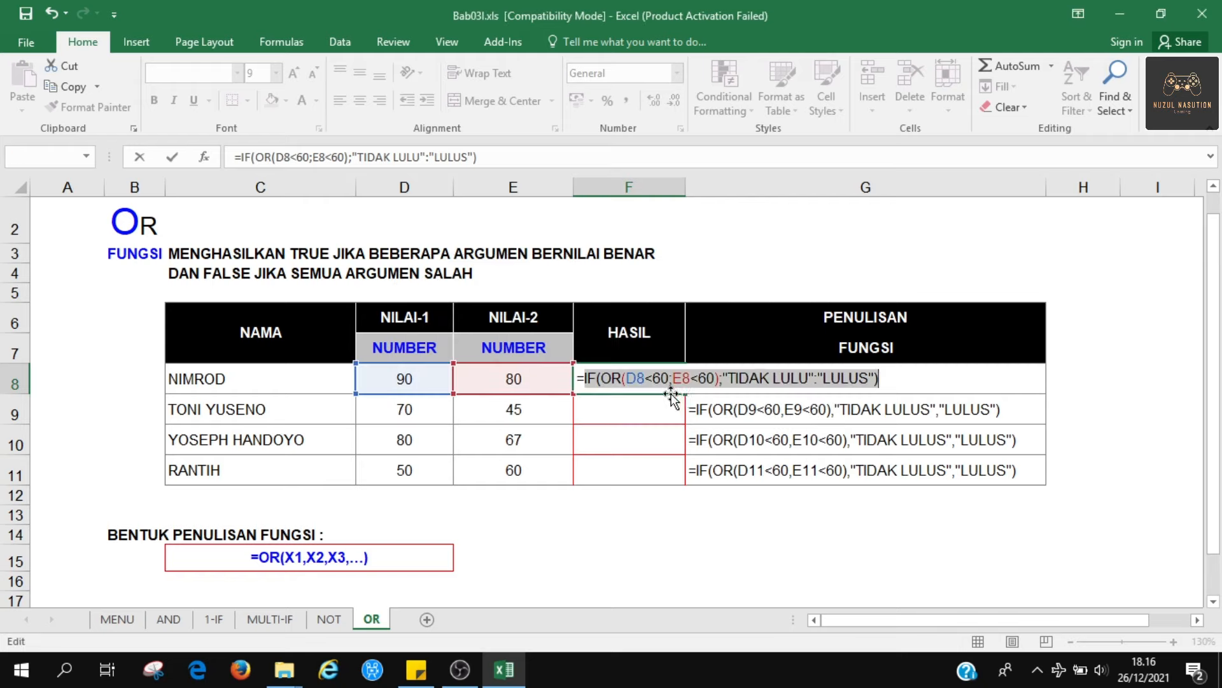
Step: Replace the colon between the two result texts in the F8 formula with a semicolon and accept it
click(818, 380)
key(BackSpace)
text(;)
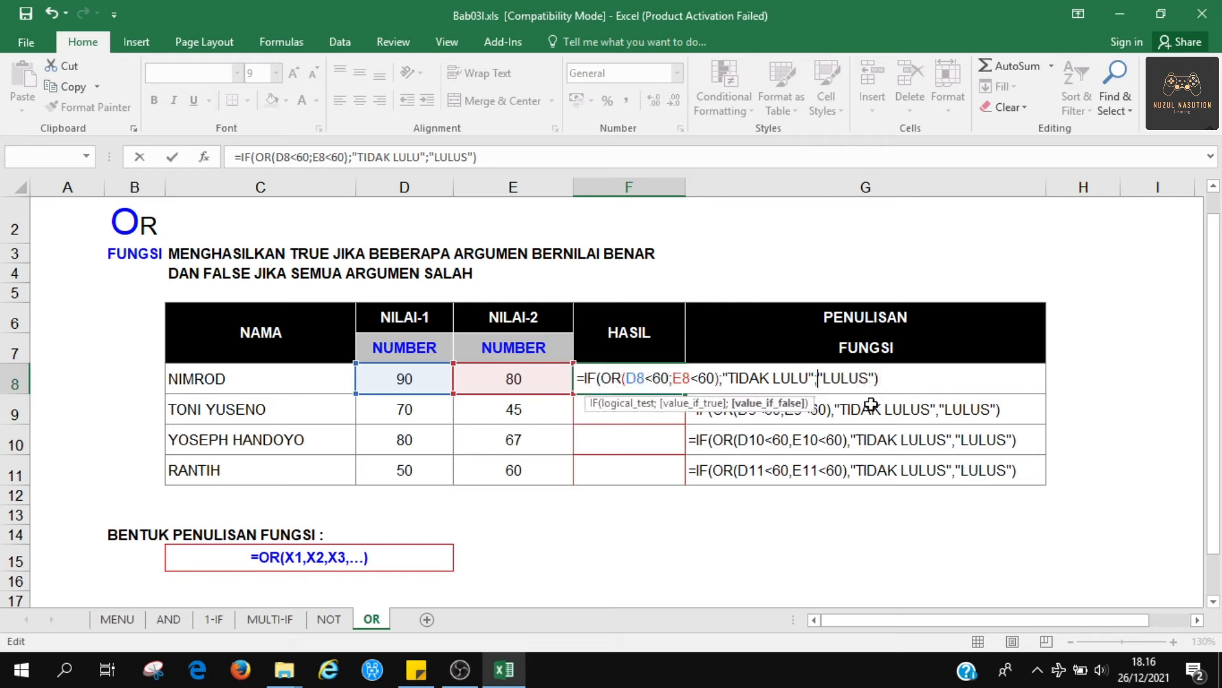
key(Return)
Step: Copy the F8 formula and paste it over F8:F11 in the HASIL column
click(649, 378)
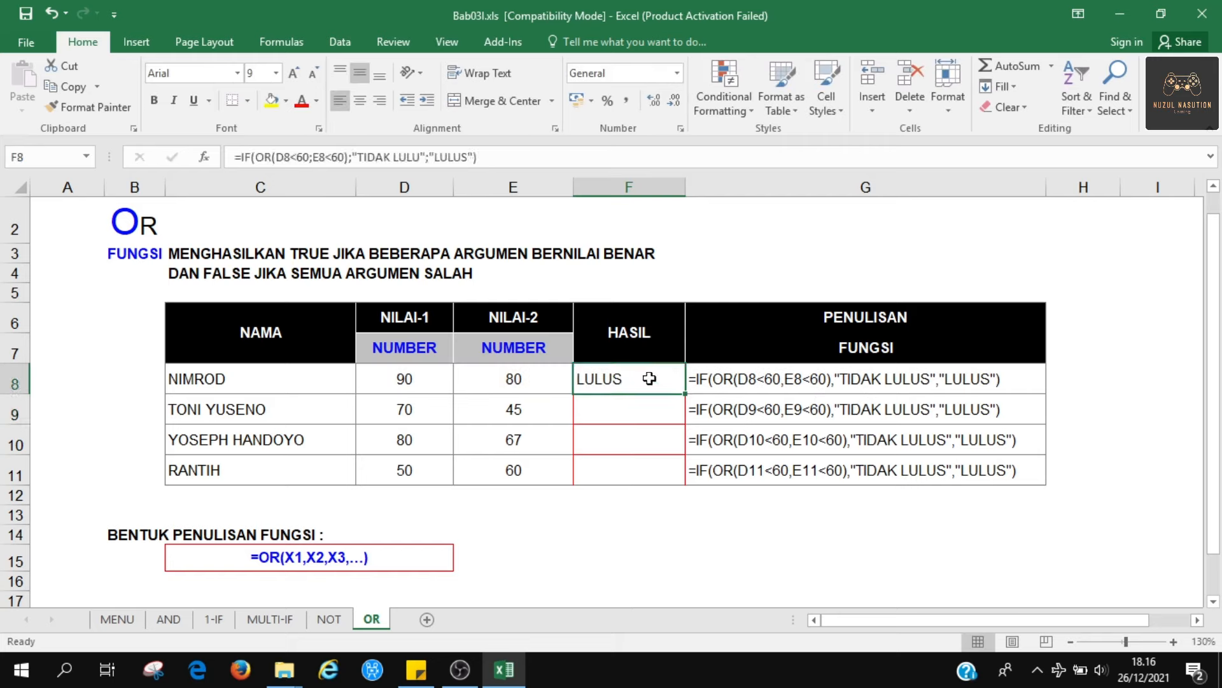
right_click(647, 376)
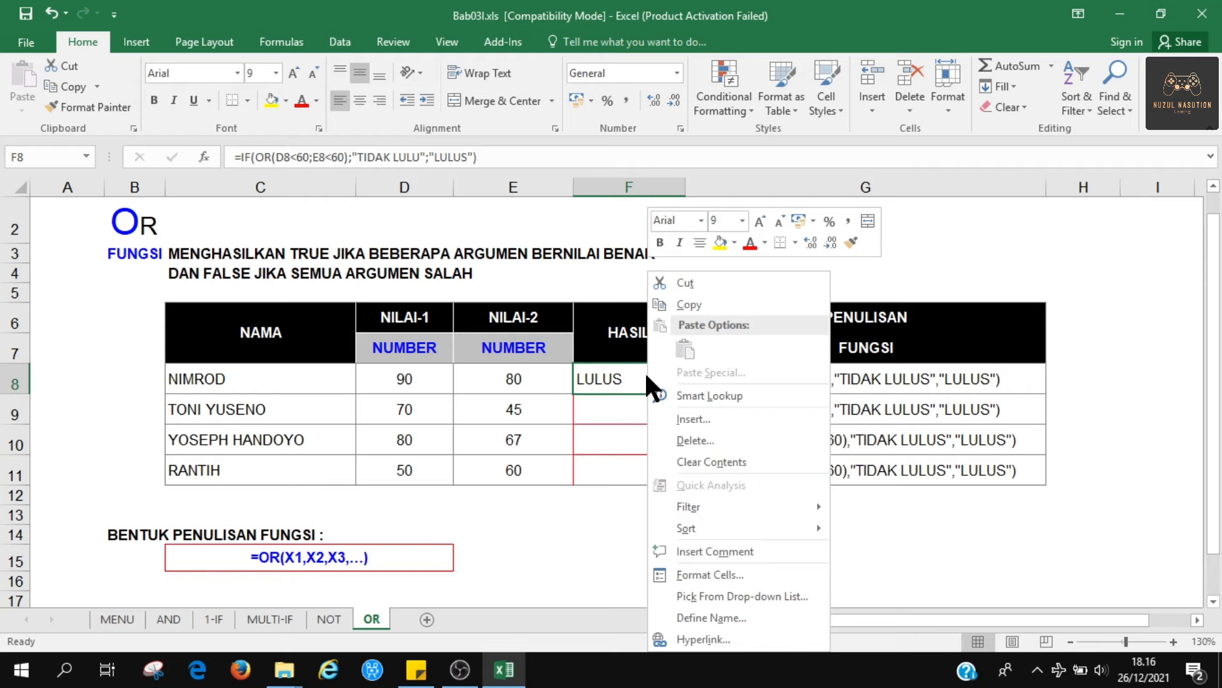
click(690, 304)
drag(645, 385, 627, 469)
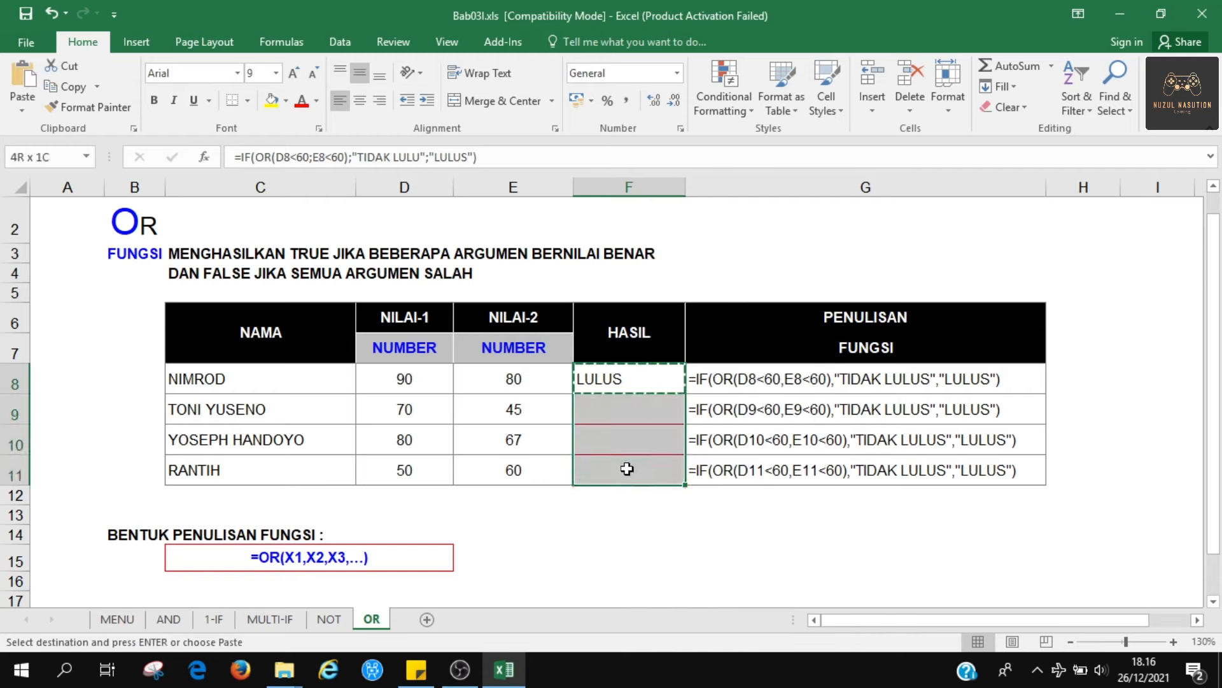
right_click(627, 469)
click(715, 167)
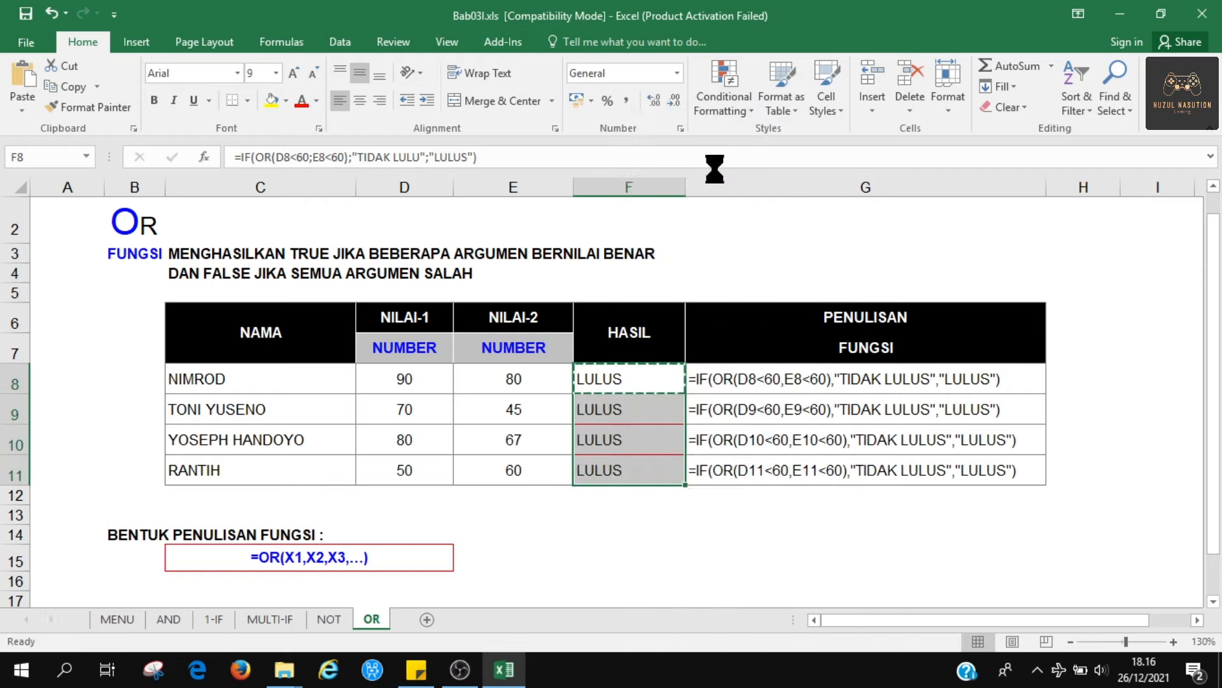
Step: Correct the true result text in the F8 formula to "TIDAK LULUS"
click(656, 406)
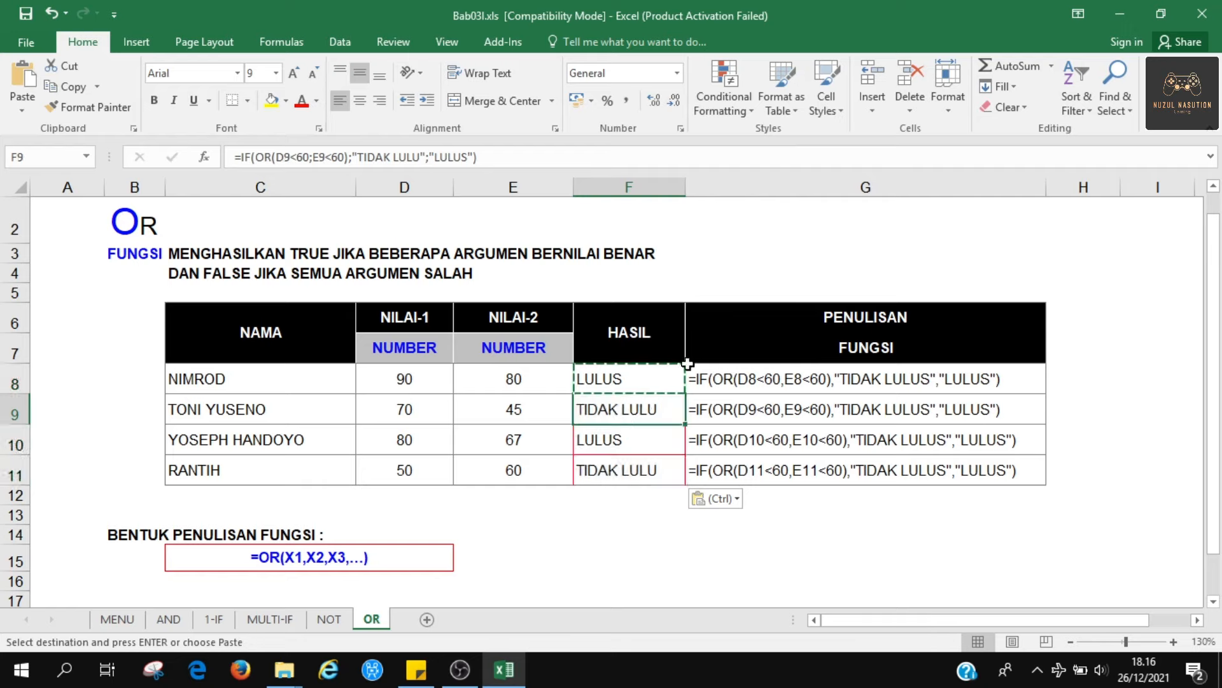
click(639, 388)
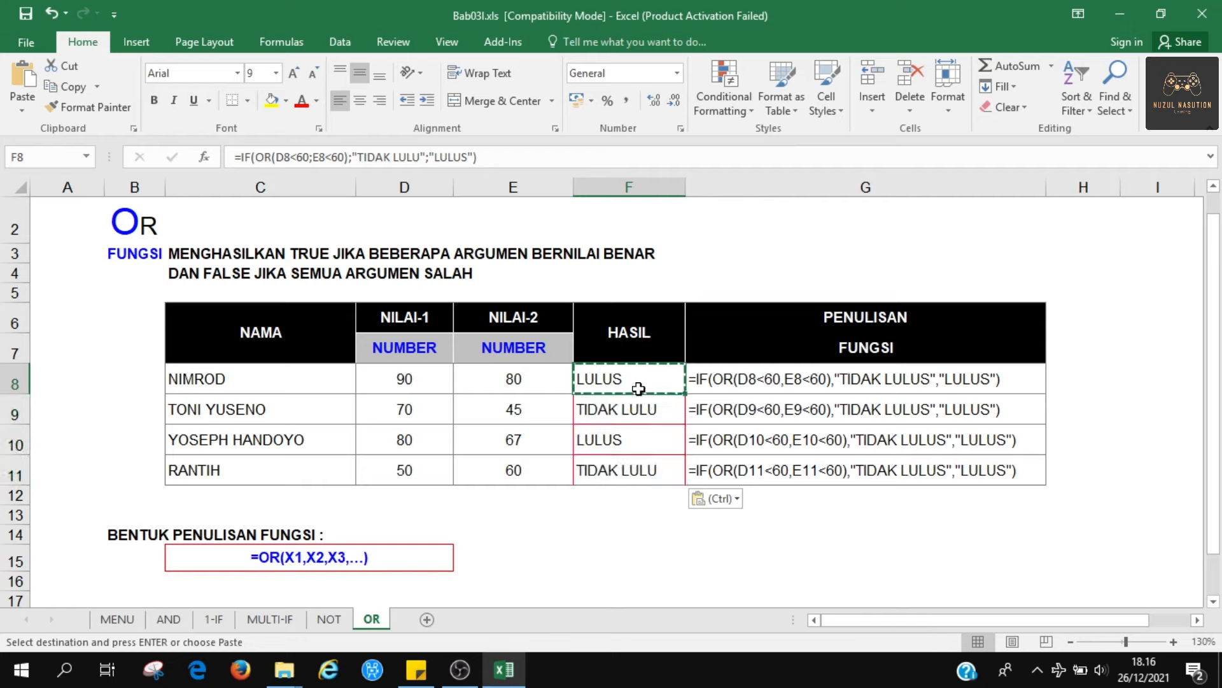
click(421, 156)
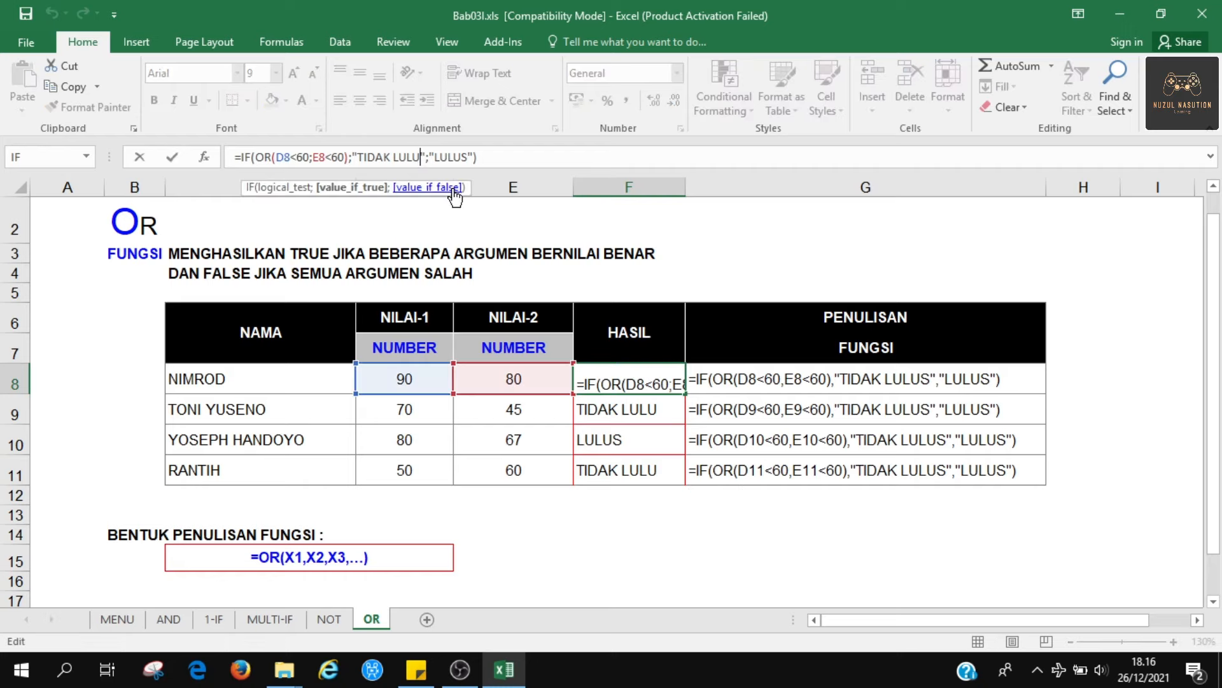
text(S)
key(ctrl+Return)
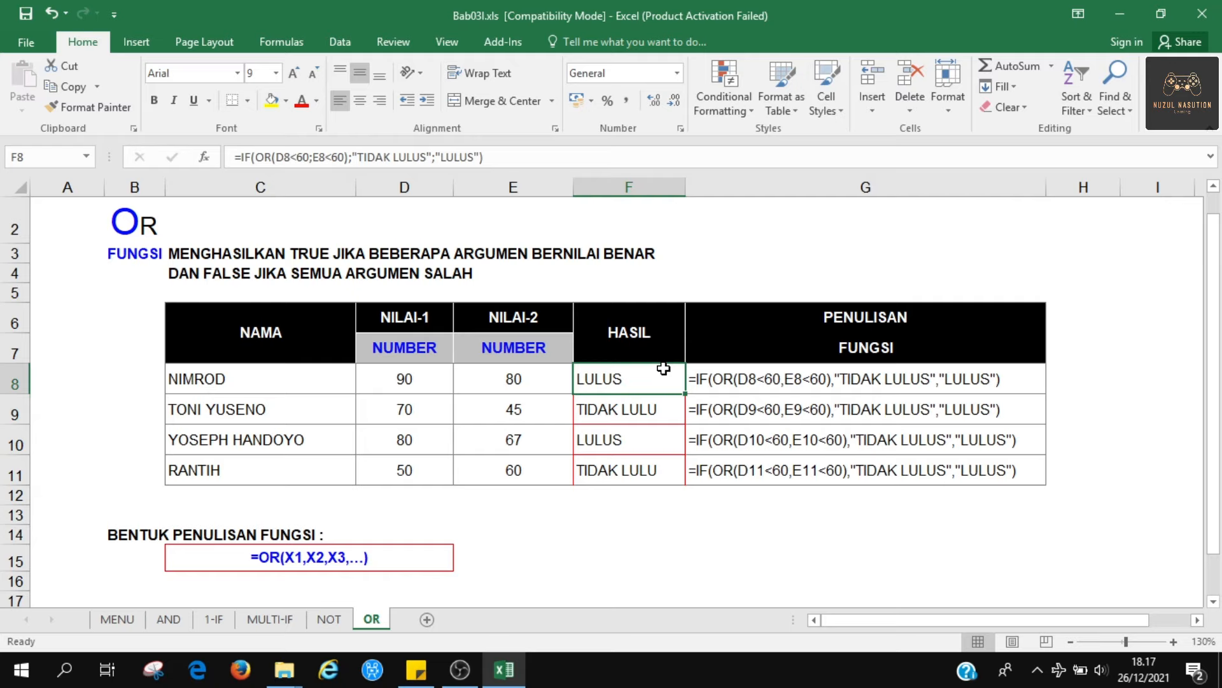
Step: Copy the corrected F8 formula over F8:F11 in the HASIL column and clear the copy marquee
key(ctrl+c)
key(shift+Down)
key(shift+Down)
key(shift+Down)
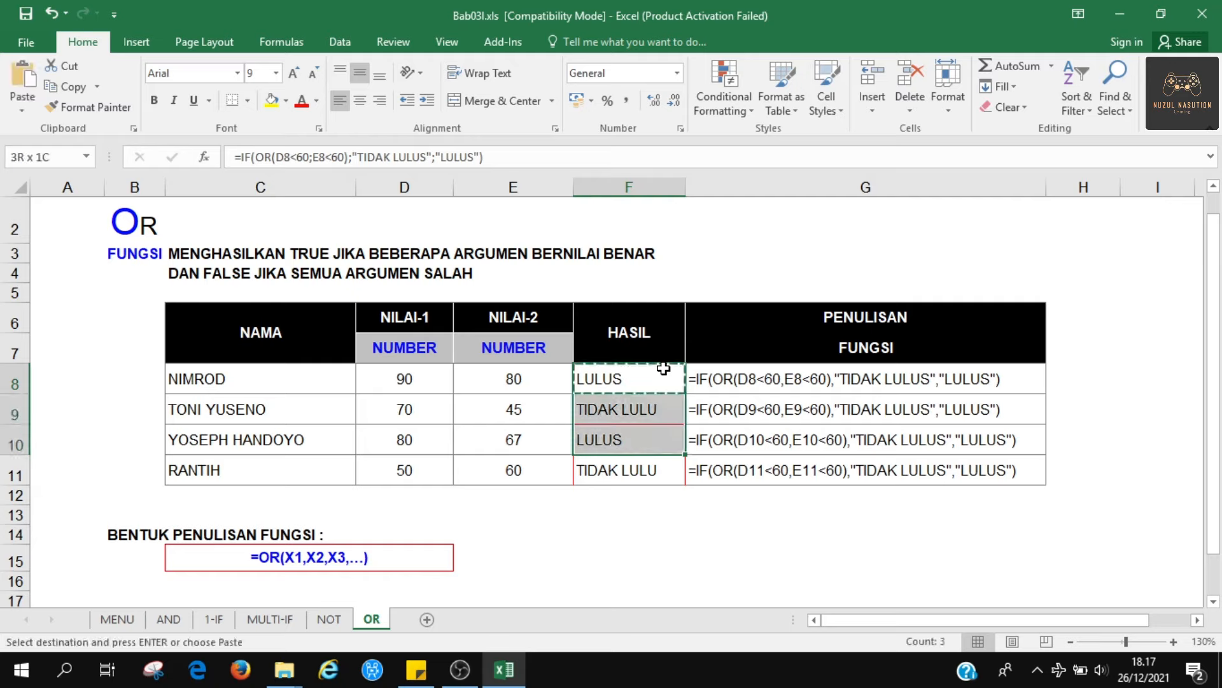
key(ctrl+v)
key(shift+Return)
key(Escape)
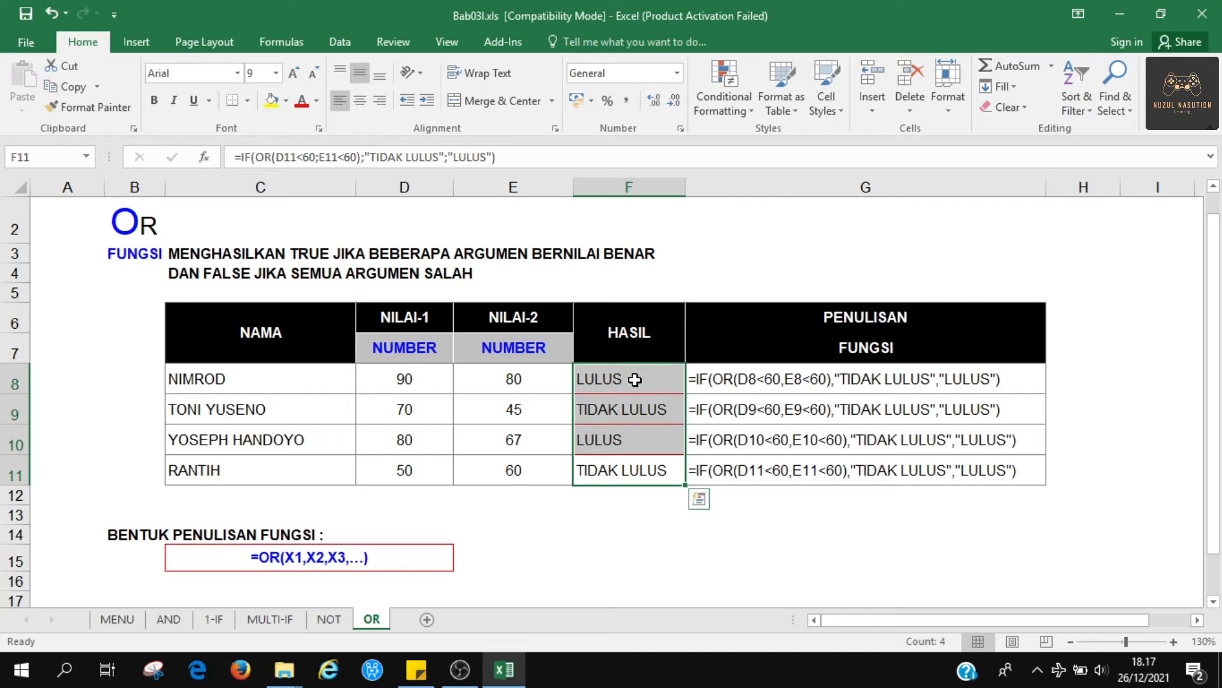
Step: Compare the AND sheet's rule and score table with the OR sheet's result in F8 and written formula in G8
click(168, 617)
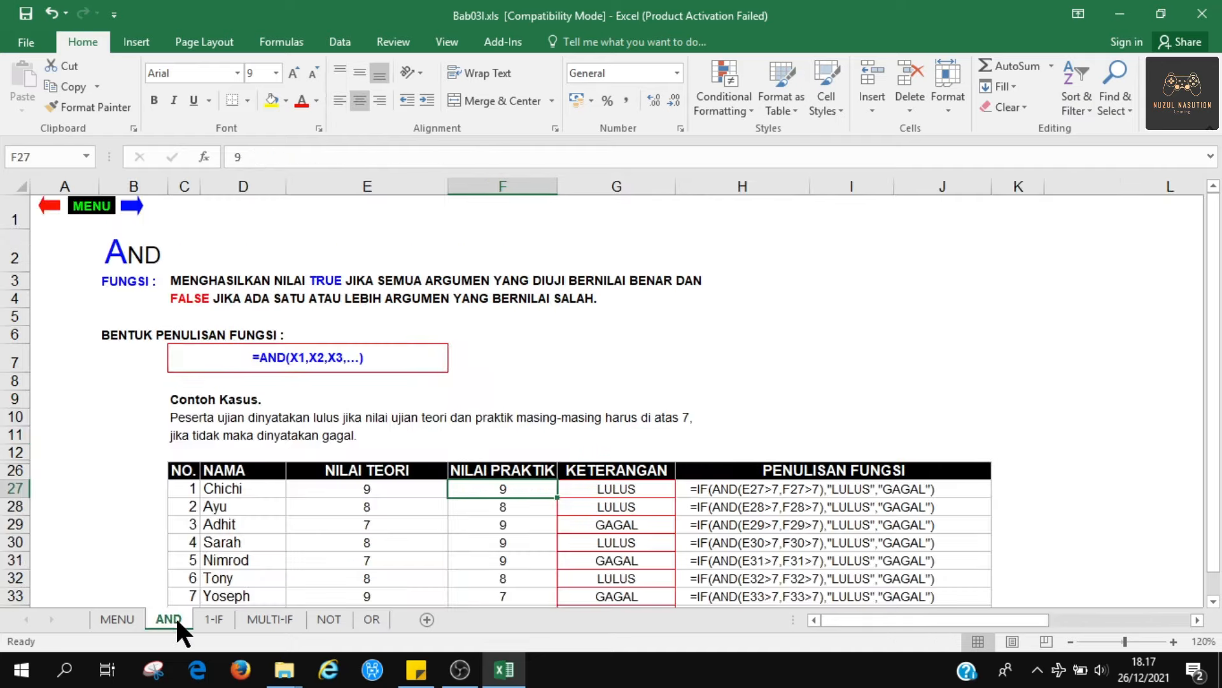
drag(1210, 357, 923, 394)
click(372, 618)
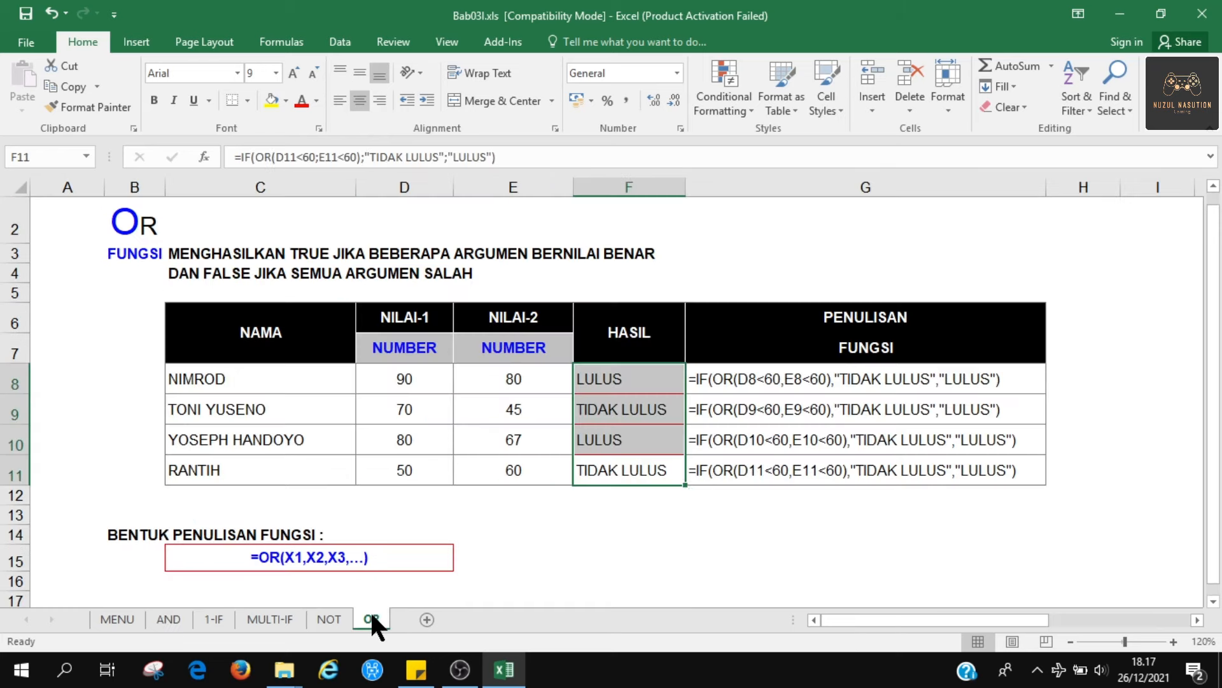
click(613, 390)
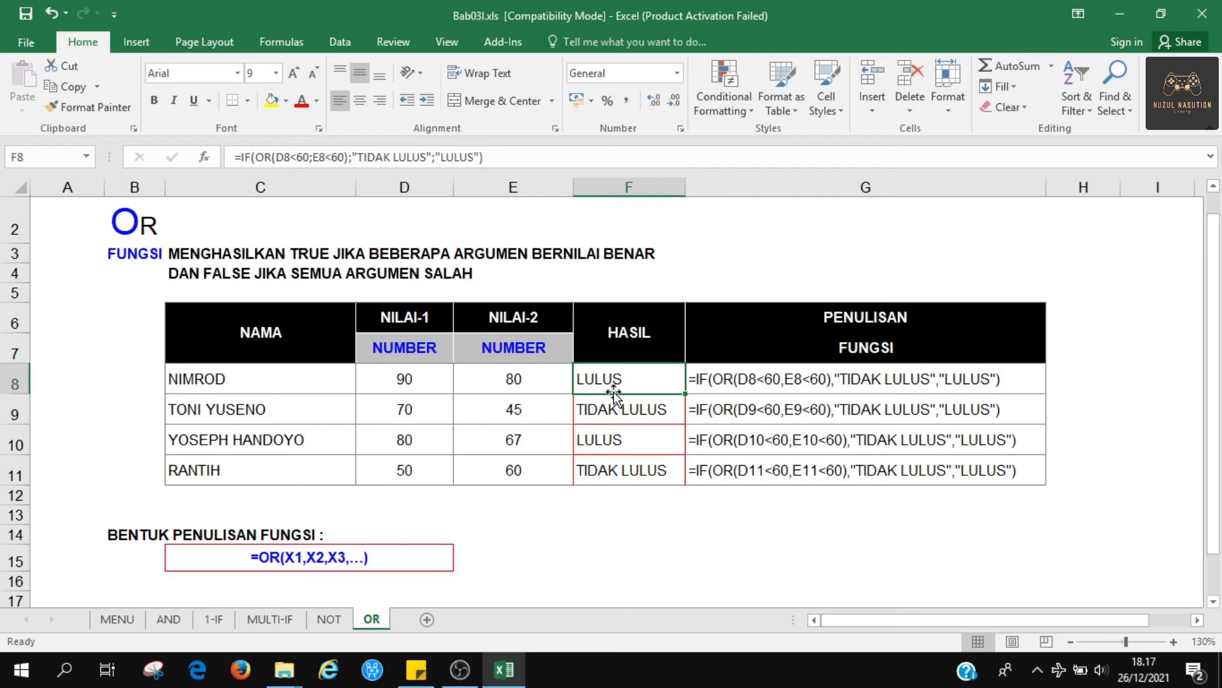
click(903, 368)
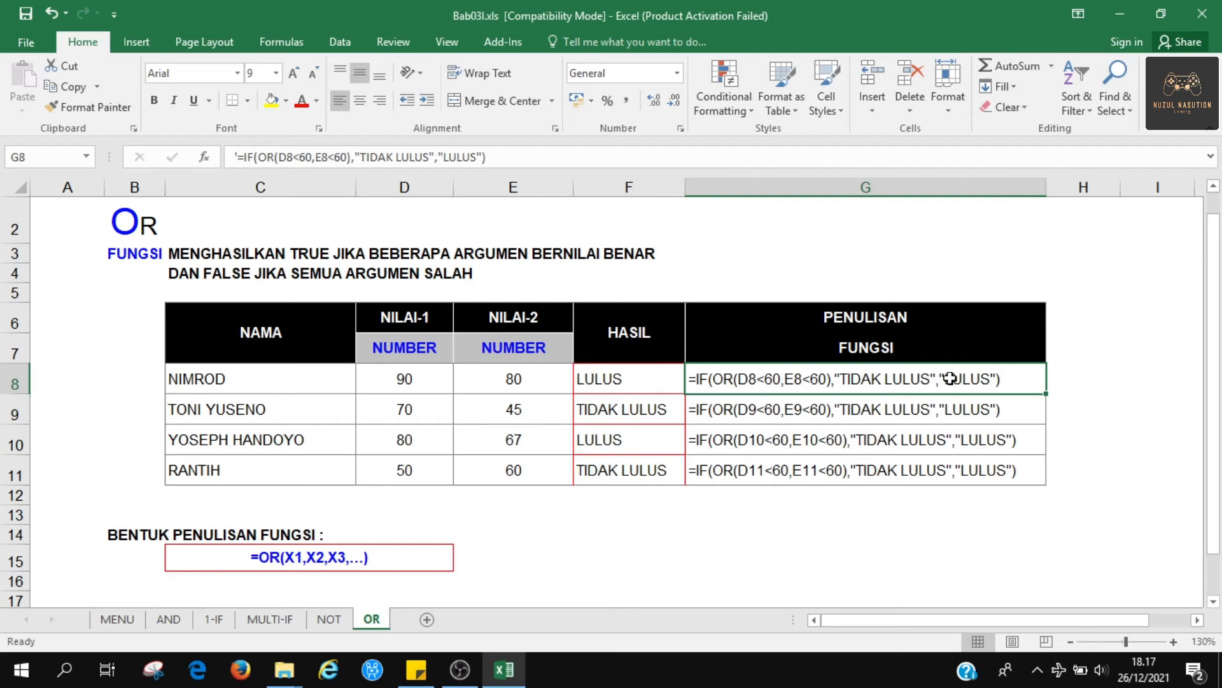
click(169, 619)
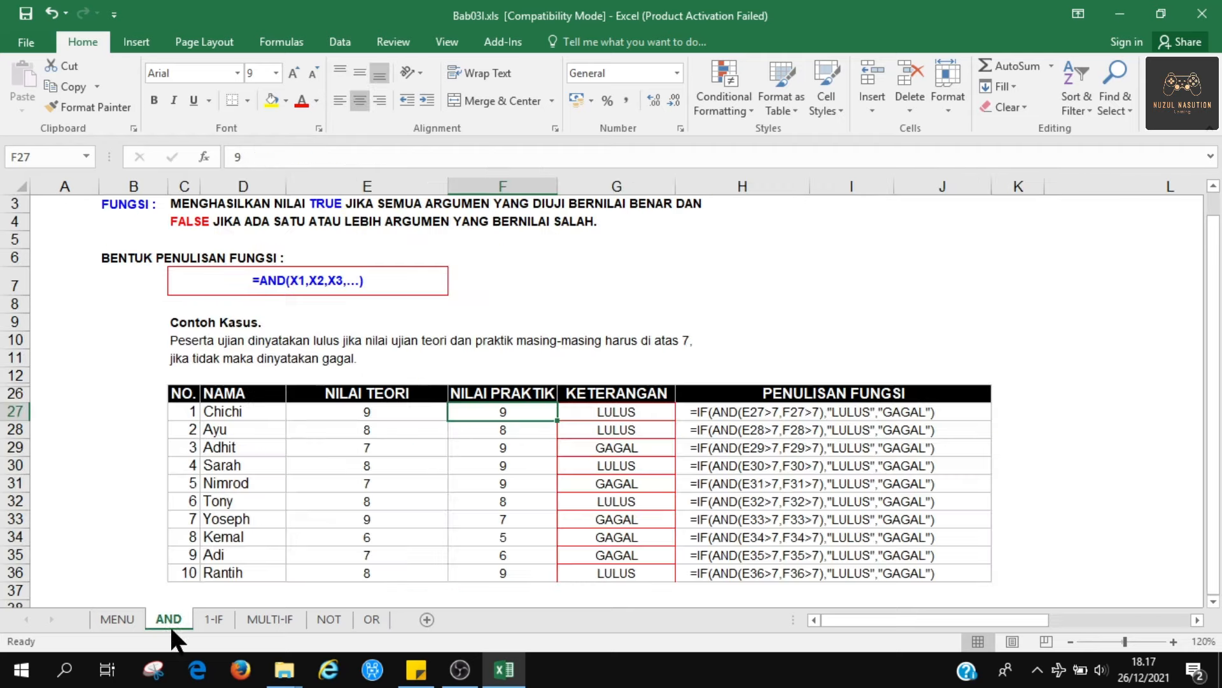
click(372, 621)
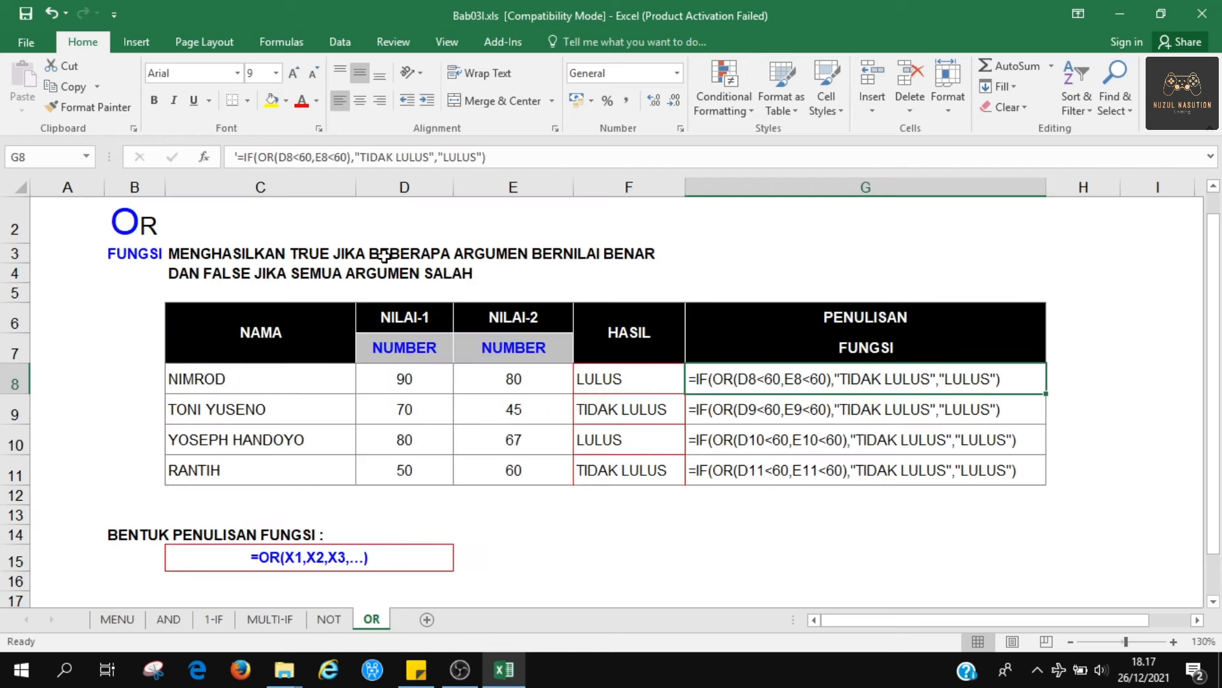
click(646, 389)
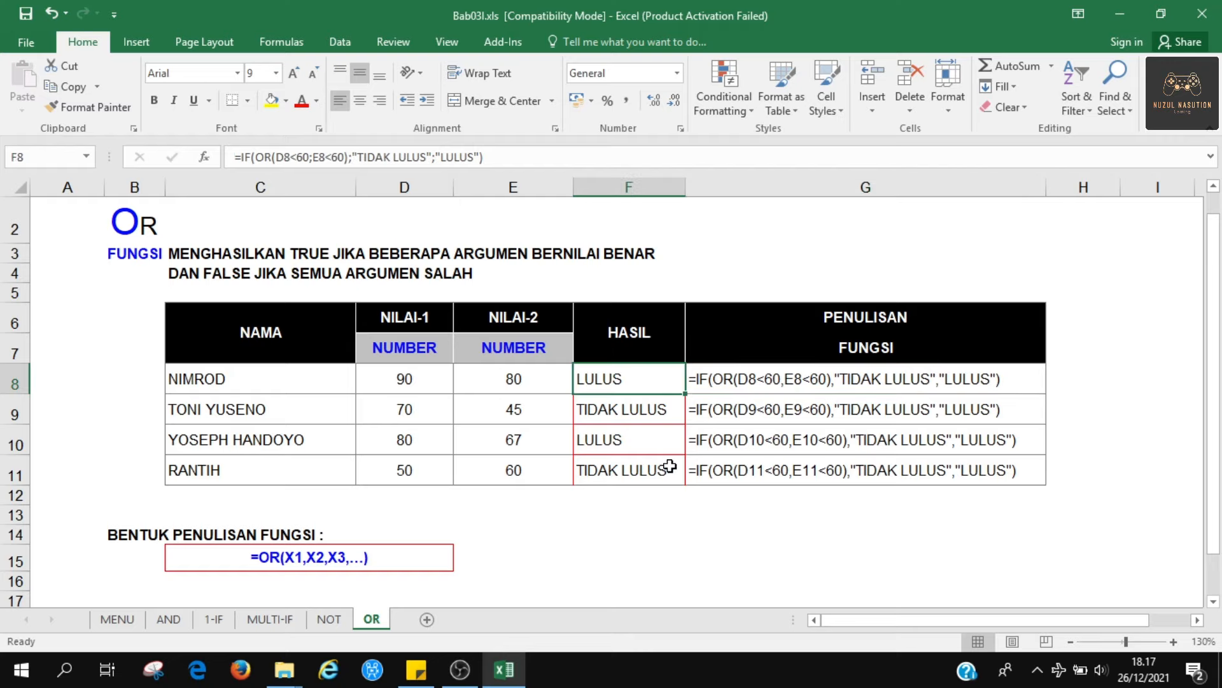
Step: Return to the workbook's MENU sheet and select the empty cell C19 below the picture
click(121, 619)
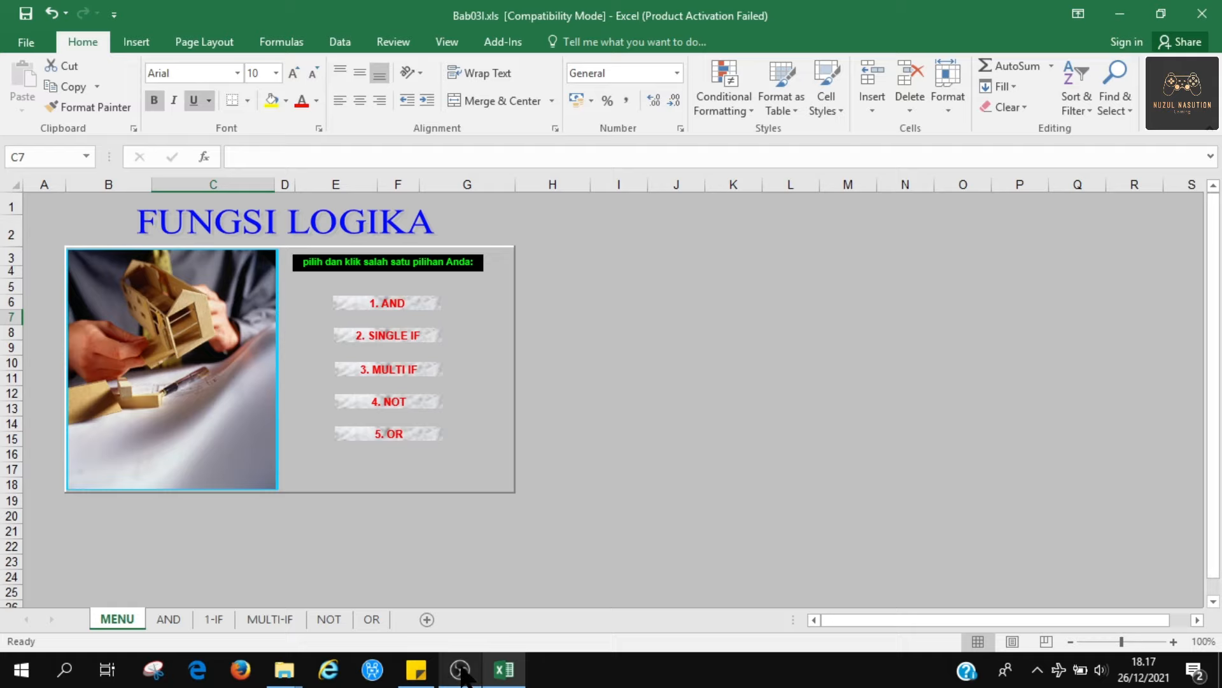
click(255, 505)
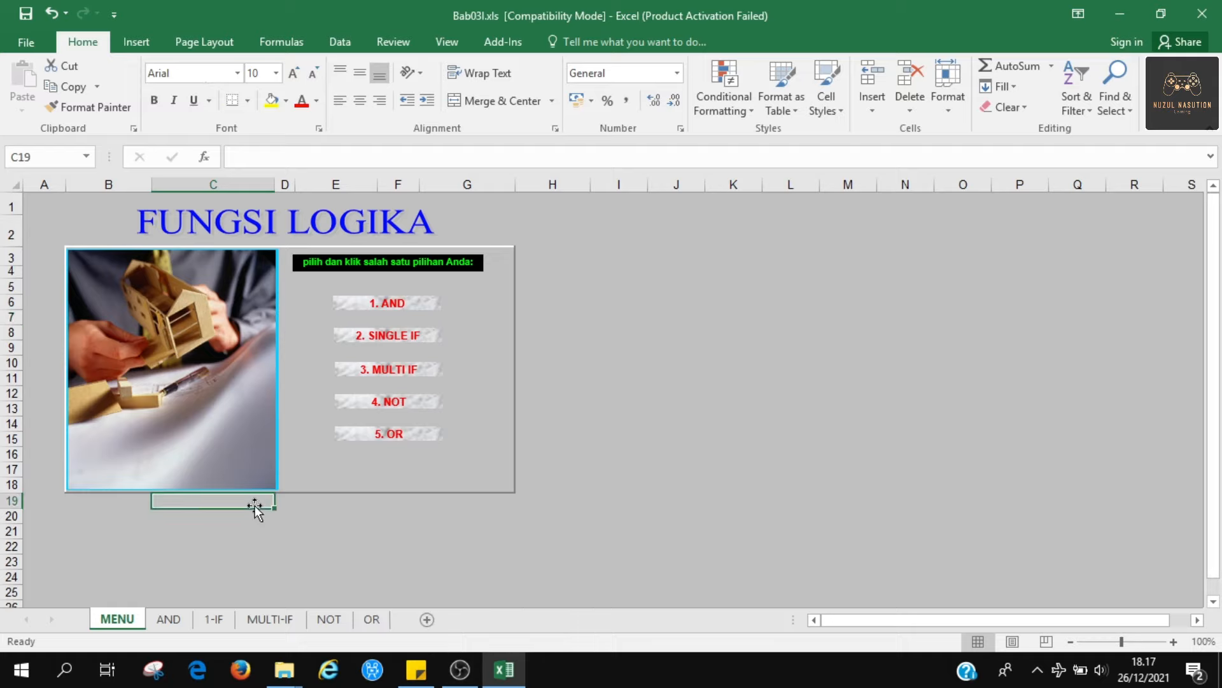
click(460, 669)
click(461, 665)
click(461, 665)
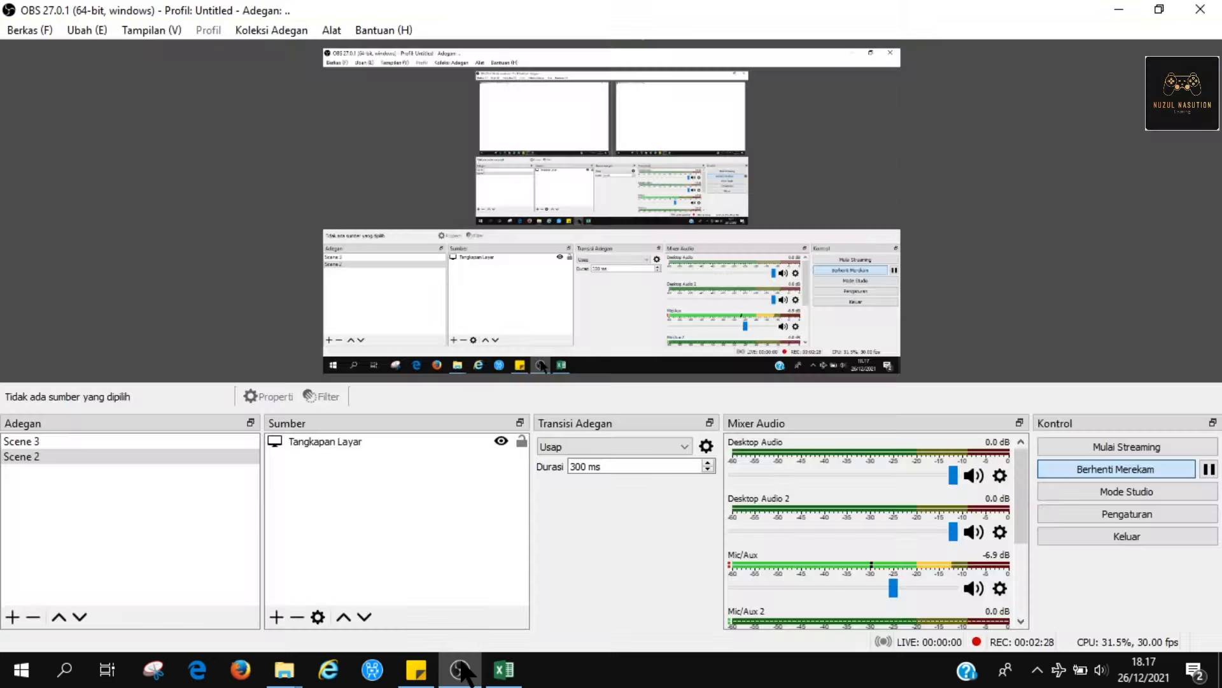